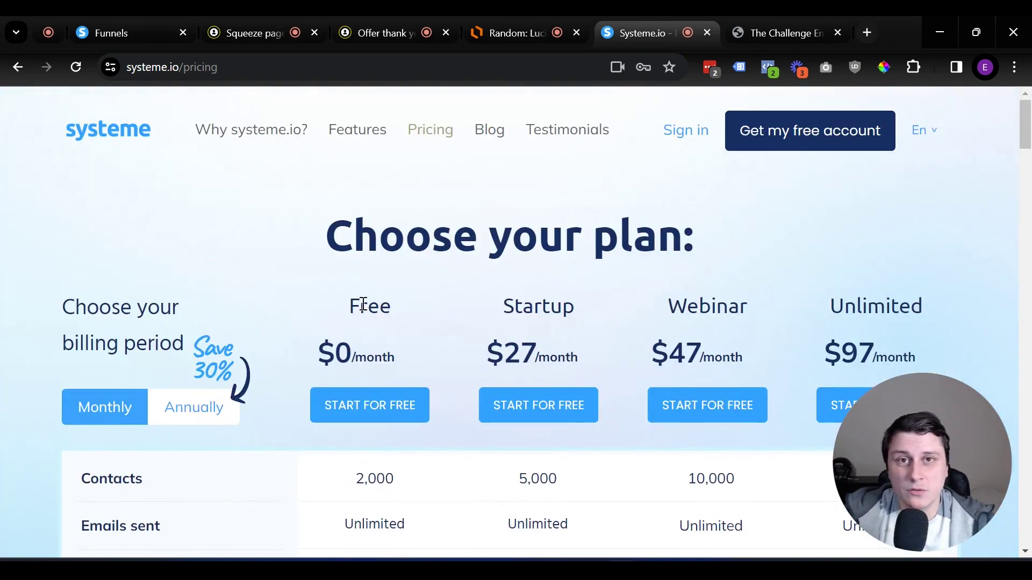
Review the Free plan's limits in the pricing table, including its email campaign limit
left_click_drag(350, 305, 397, 350)
left_click(396, 350)
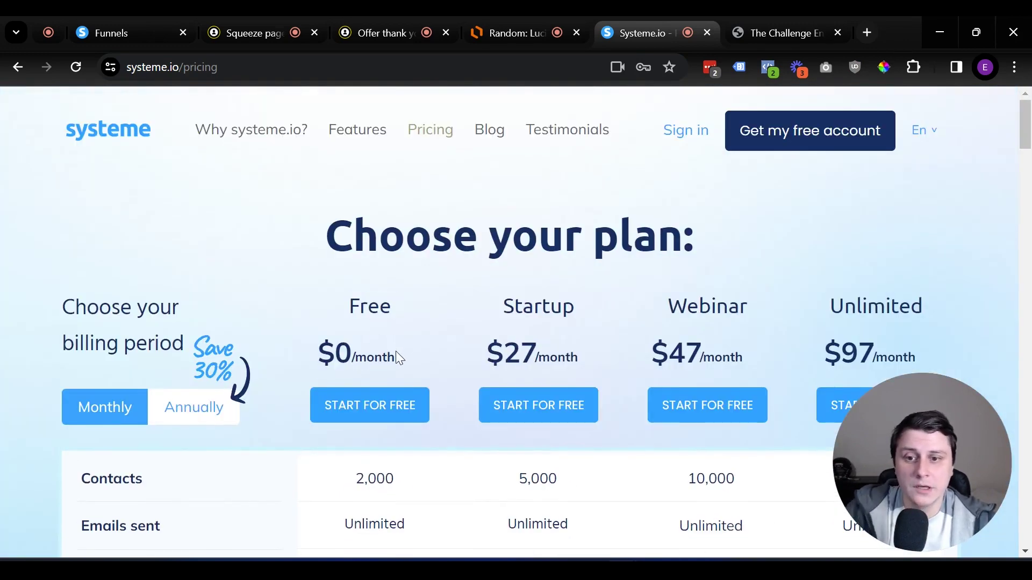
scroll(394, 391, "down", 2)
left_click_drag(335, 403, 414, 426)
scroll(357, 449, "down", 3)
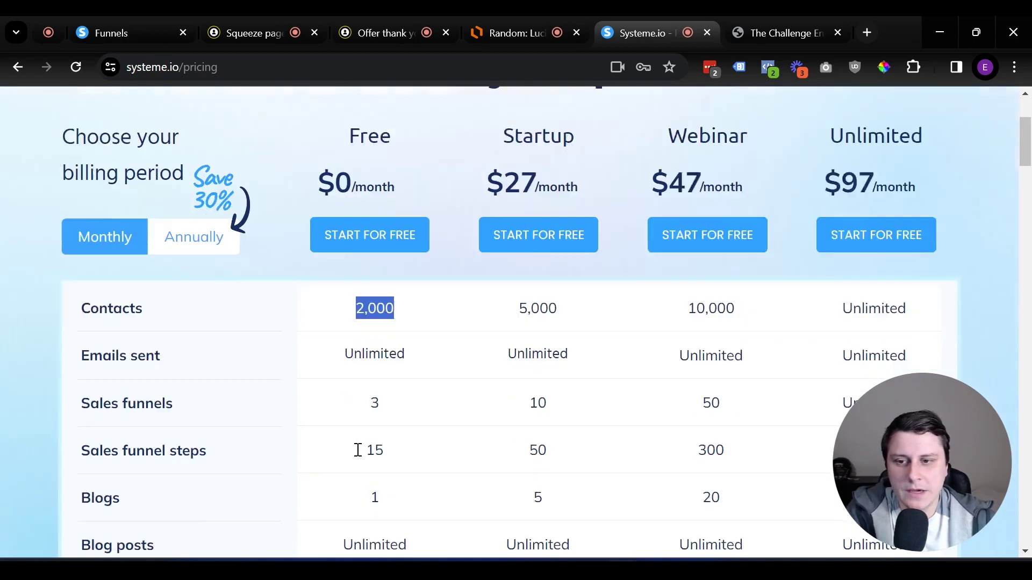
scroll(410, 414, "down", 7)
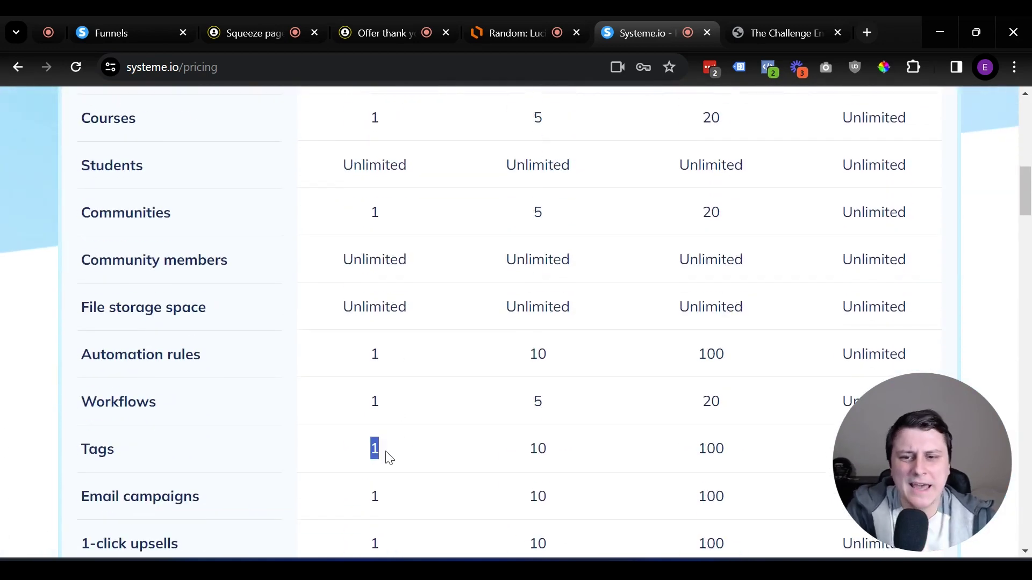
scroll(391, 456, "down", 2)
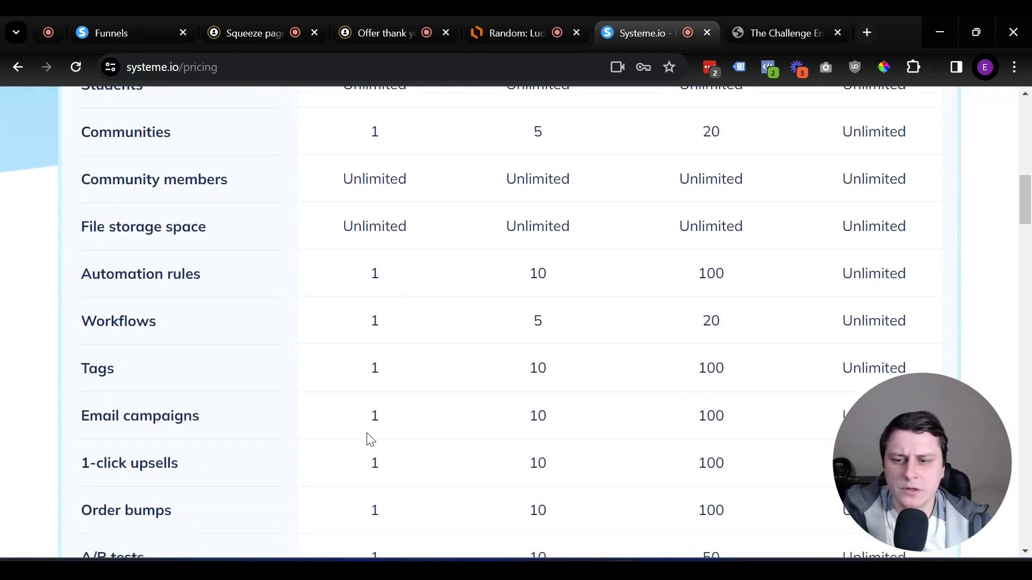
left_click_drag(362, 419, 408, 428)
left_click(411, 432)
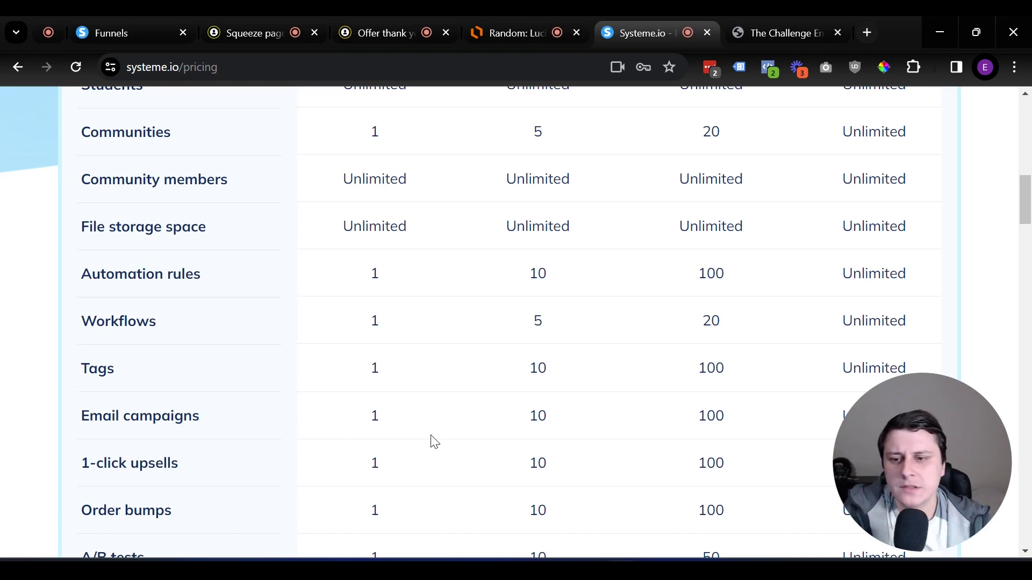
scroll(434, 442, "up", 5)
scroll(434, 442, "up", 2)
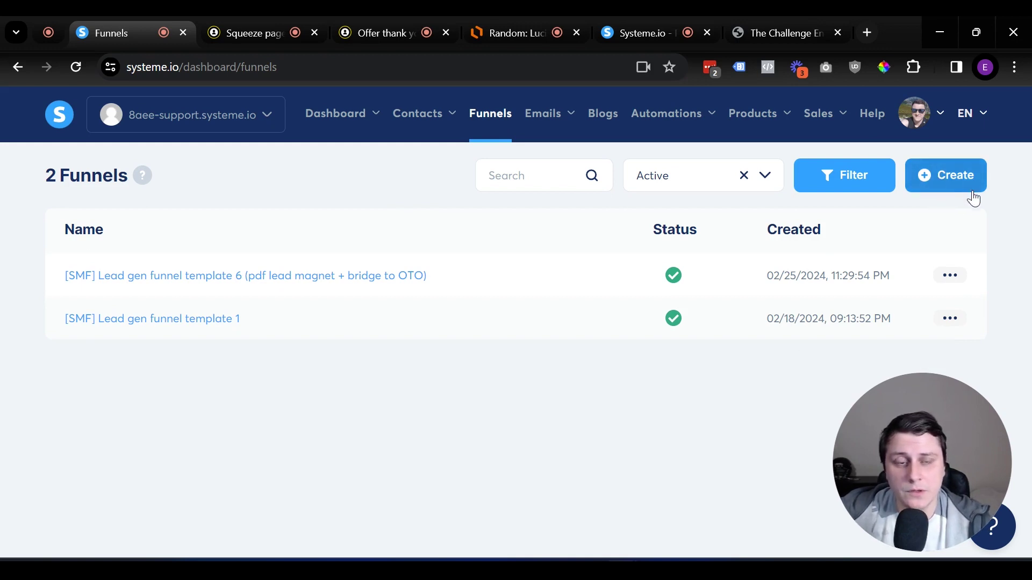
Start a new funnel, then view the Online Business Builder Challenge enroll page
left_click(970, 175)
left_click(347, 249)
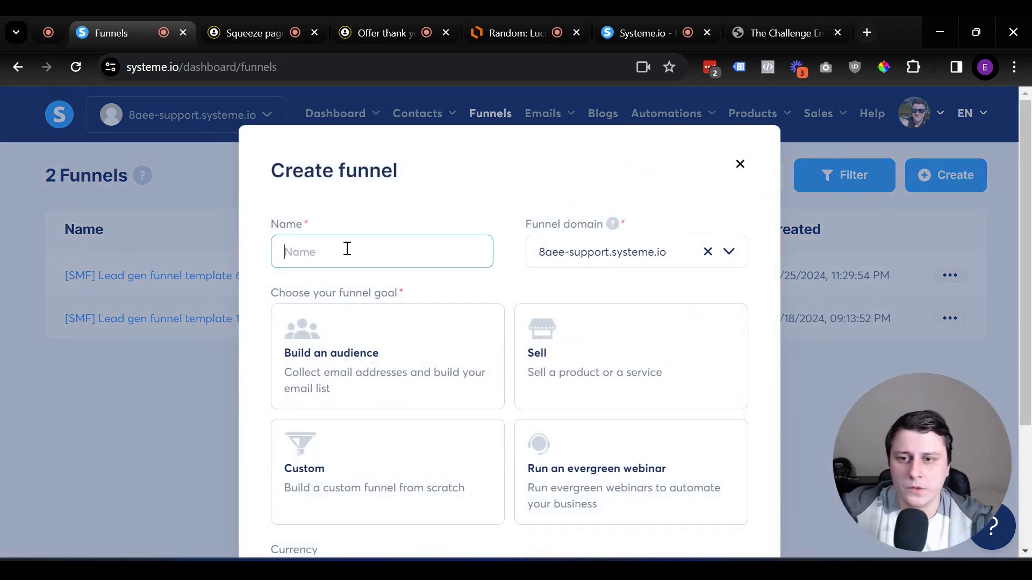
type("K")
key("BackSpace")
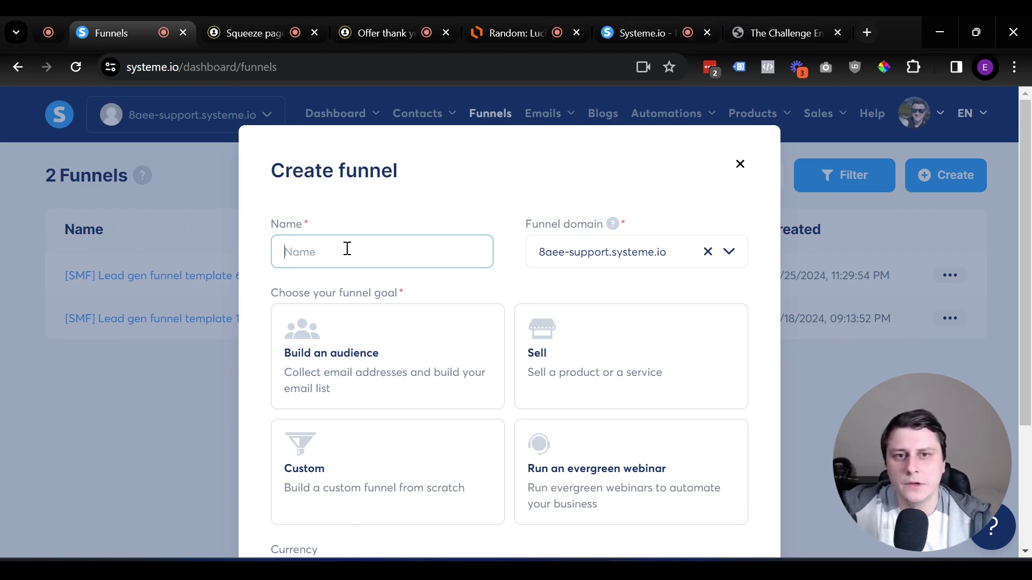
left_click(774, 33)
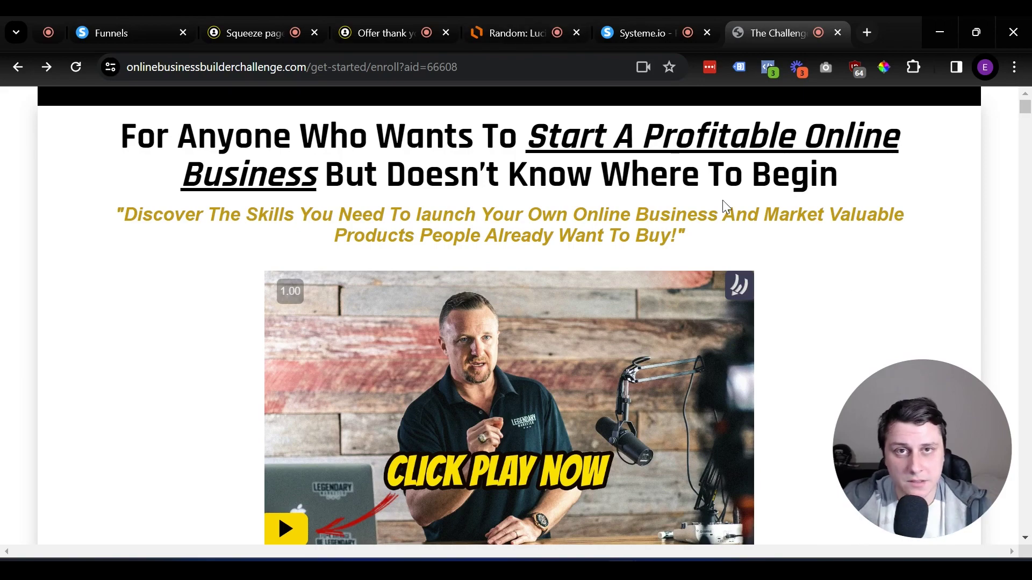
Create 'Legendary Marketer affiliate' with the default domain and Build an audience goal, then open it
scroll(616, 191, "down", 20)
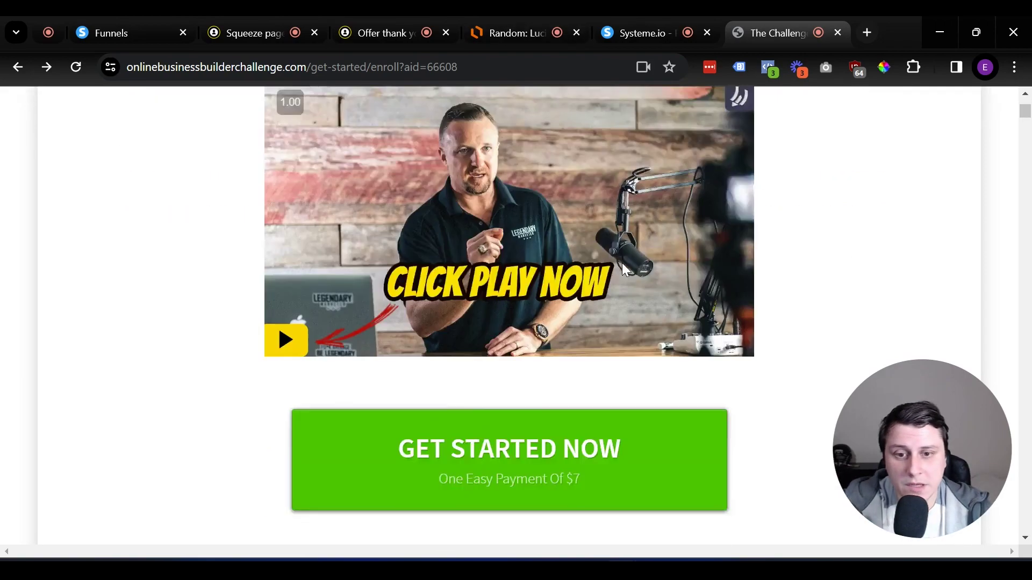
scroll(639, 269, "up", 20)
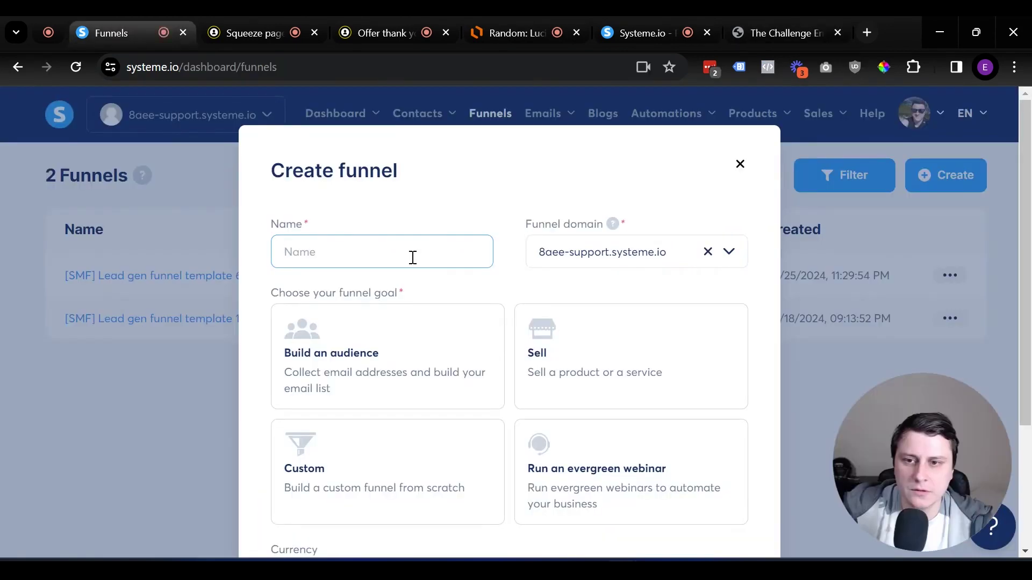
type("Legendary Marketer affiliate")
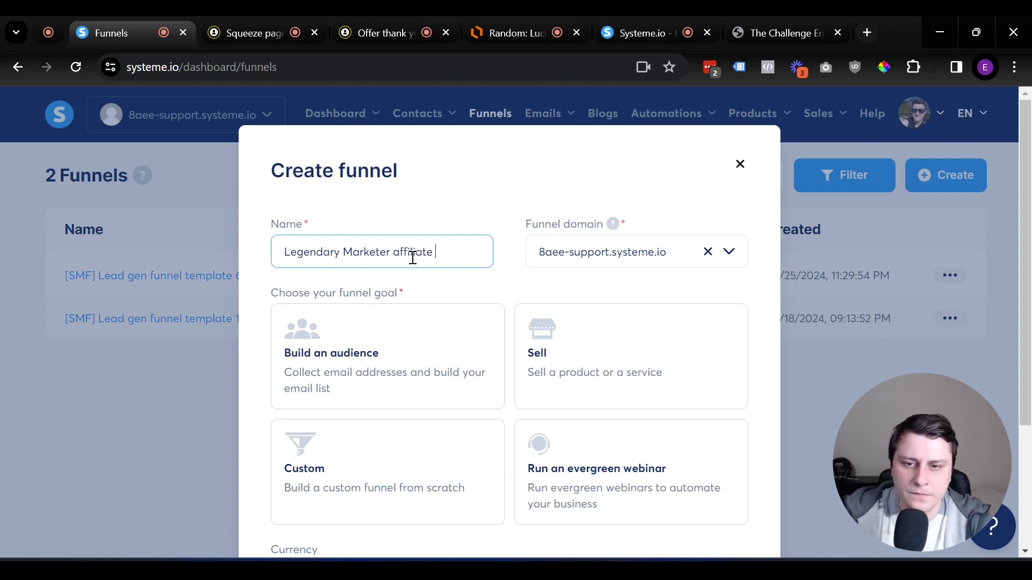
left_click(624, 260)
left_click(624, 260)
left_click(610, 256)
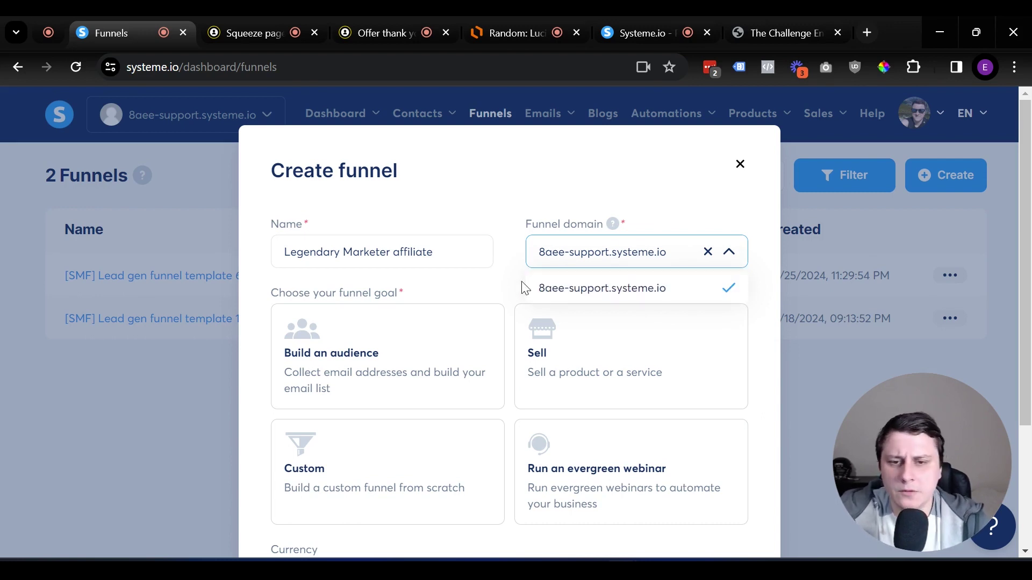
scroll(380, 265, "down", 2)
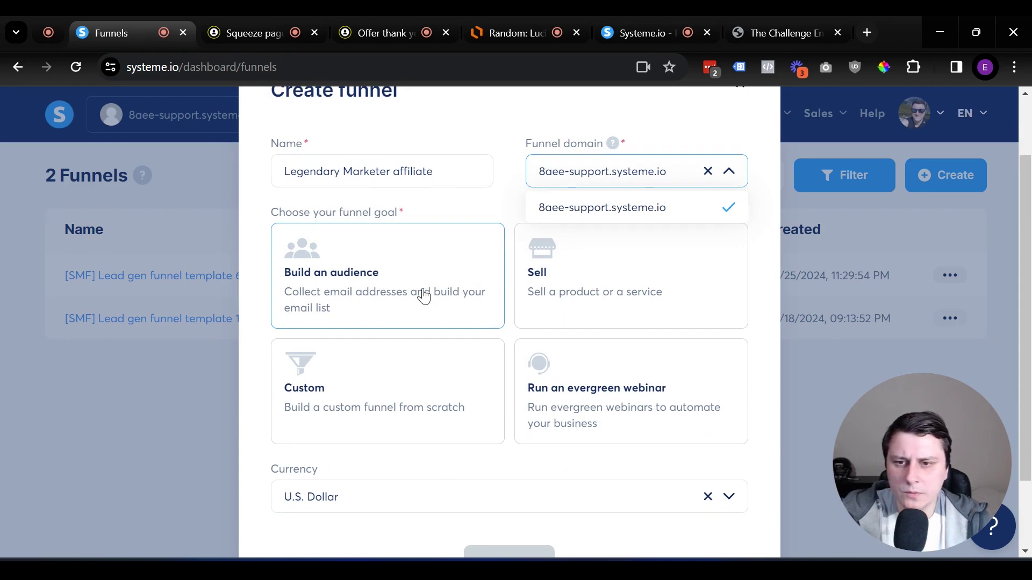
left_click(411, 272)
scroll(474, 275, "down", 2)
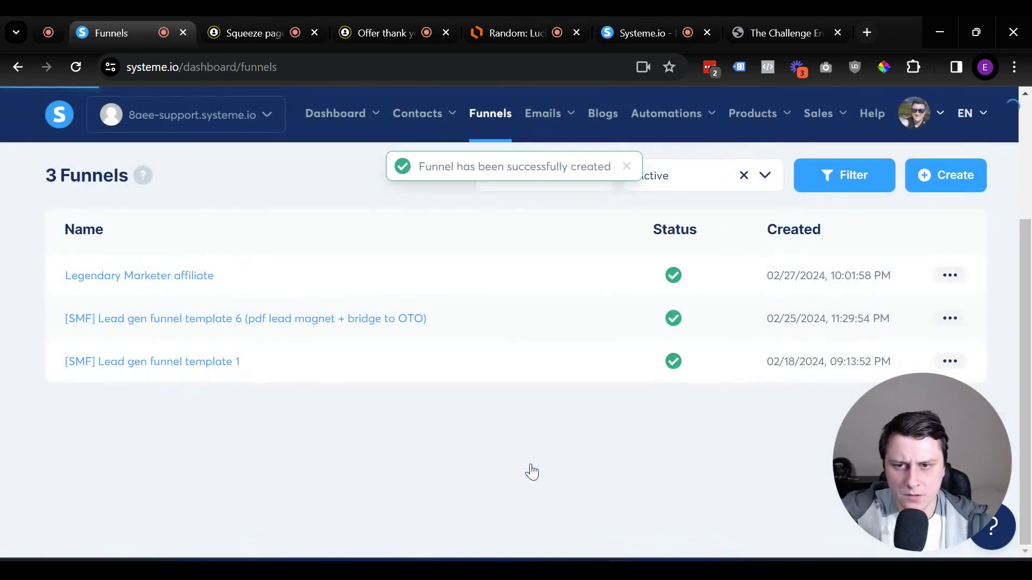
left_click(200, 277)
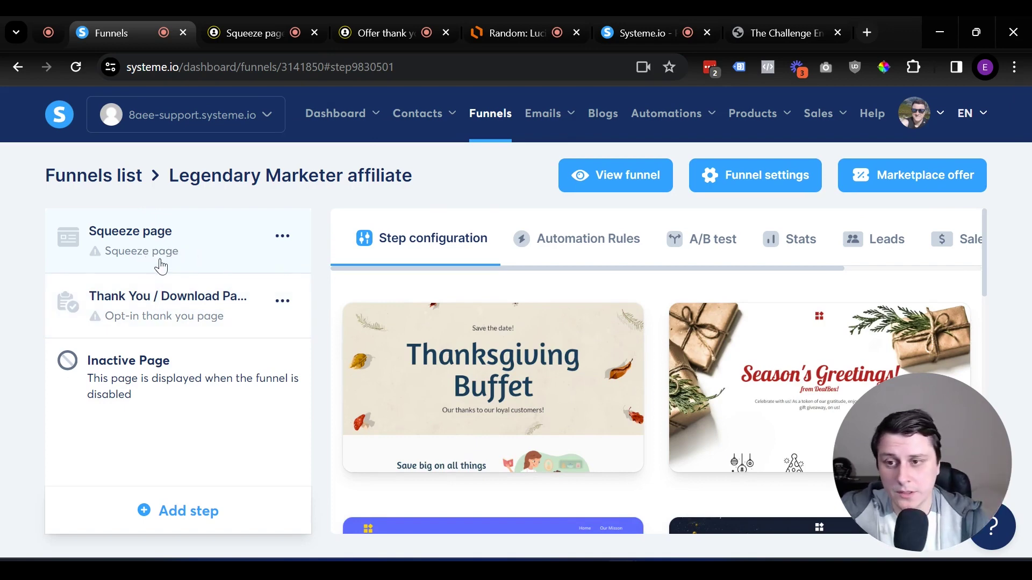
Apply the Creator Store template to the Squeeze page step
left_click(176, 297)
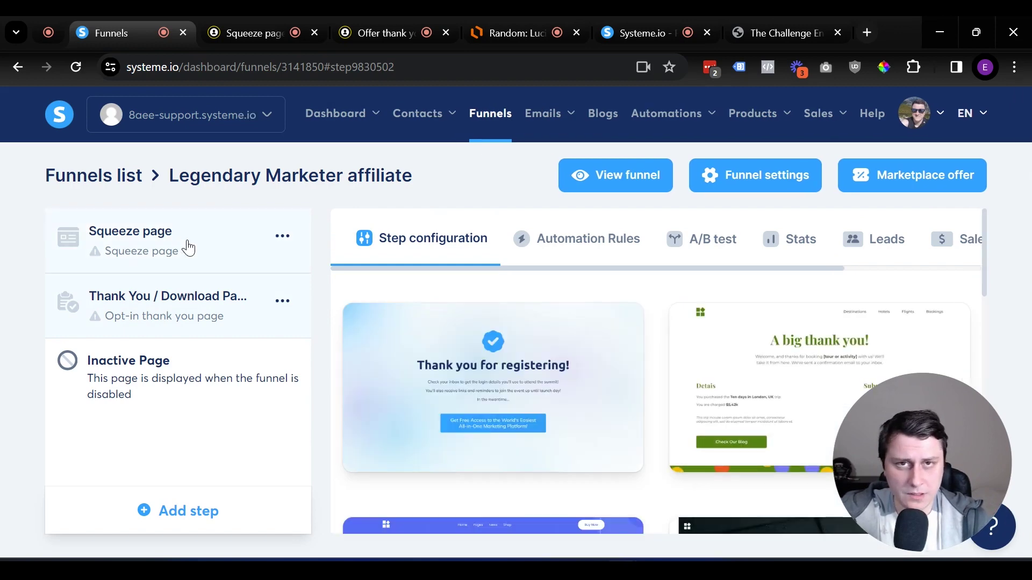
left_click(185, 248)
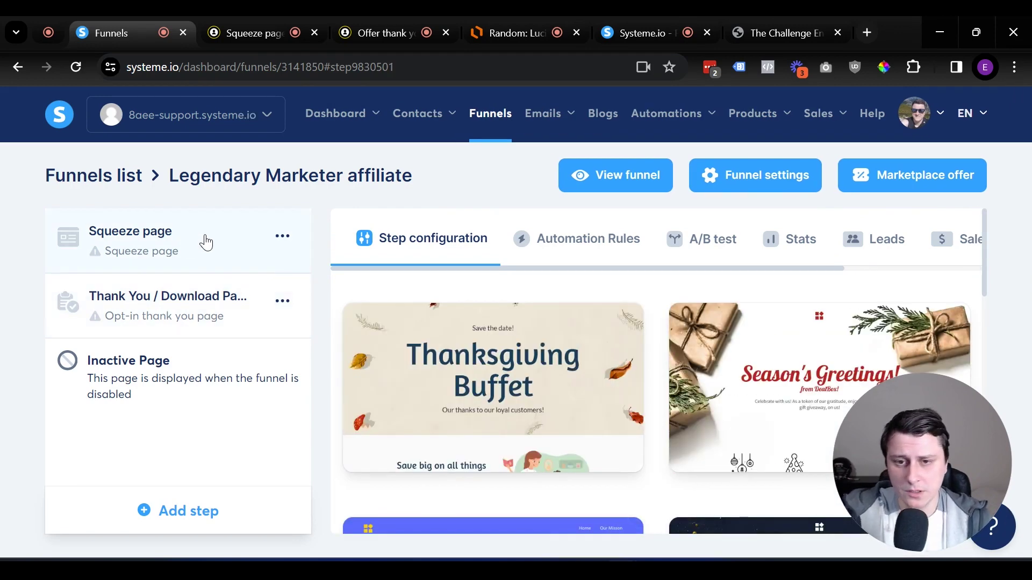
scroll(634, 337, "down", 9)
scroll(634, 339, "down", 5)
scroll(637, 341, "up", 10)
scroll(638, 340, "down", 1)
scroll(637, 341, "down", 3)
left_click(425, 279)
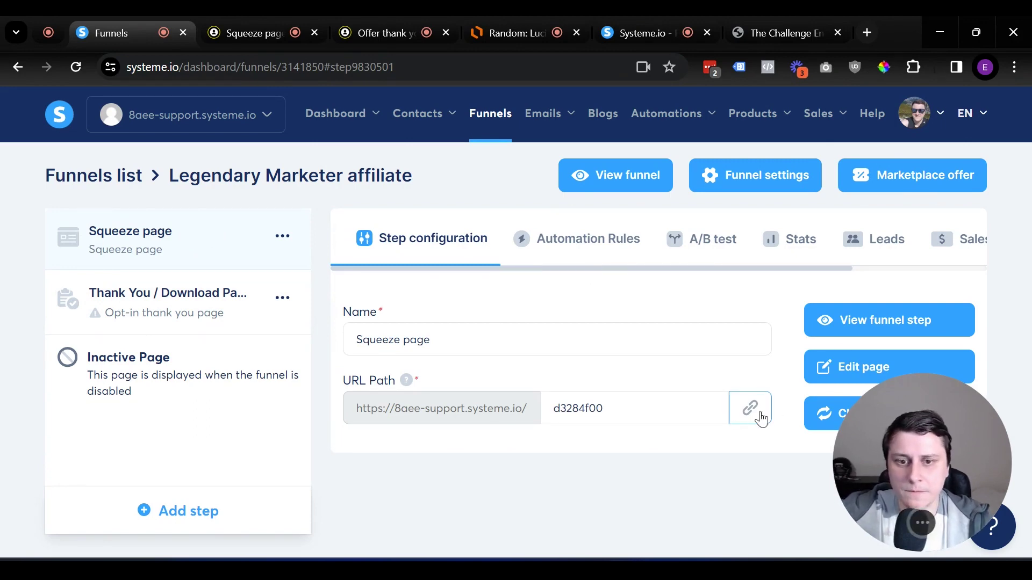
Change the squeeze page URL path to 'legendary' and open the page in the editor
left_click_drag(672, 410, 429, 385)
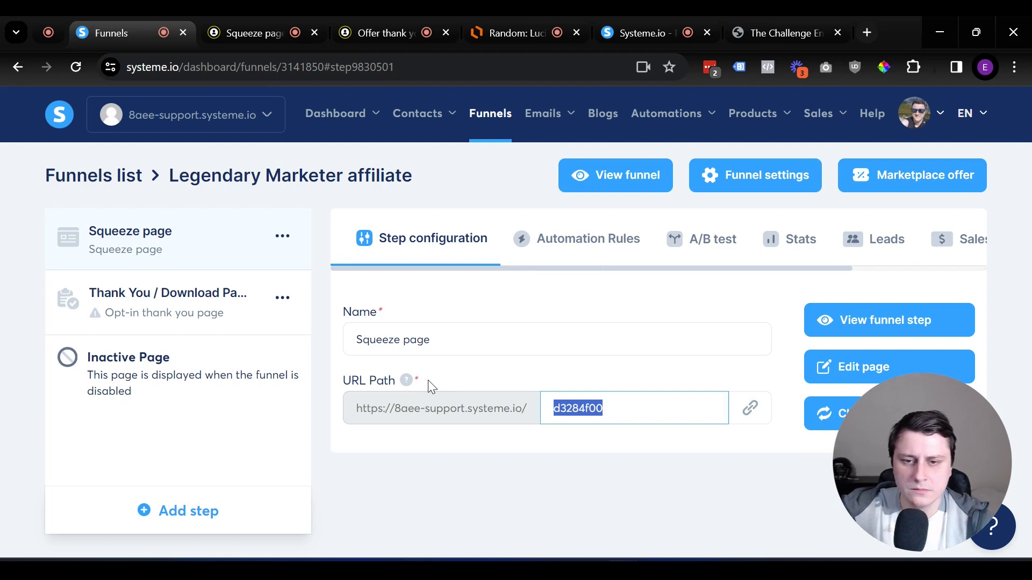
key("BackSpace")
type("legendary")
key("BackSpace")
key("BackSpace")
type("ff")
key("BackSpace")
key("BackSpace")
type("ry")
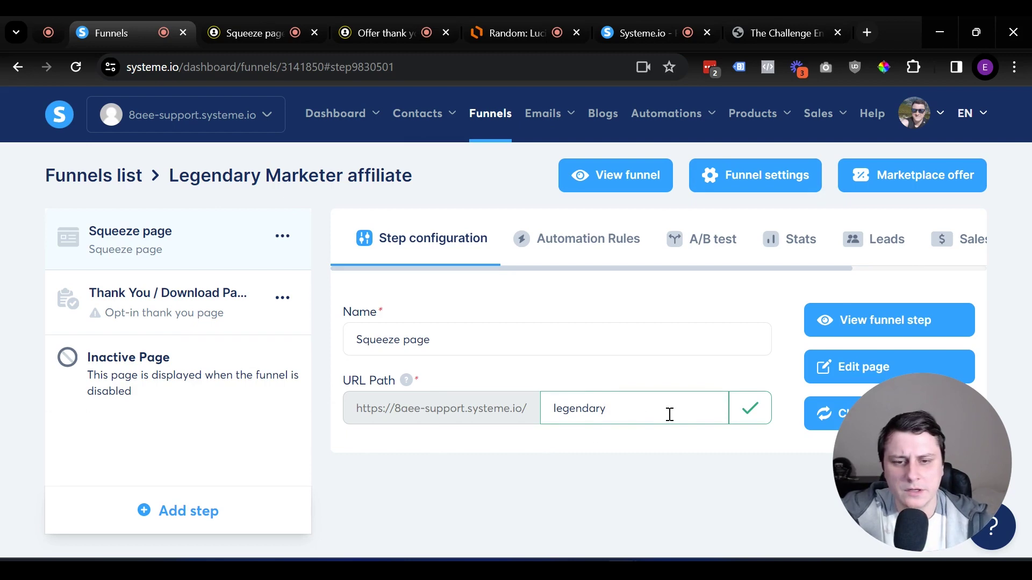
left_click(882, 370)
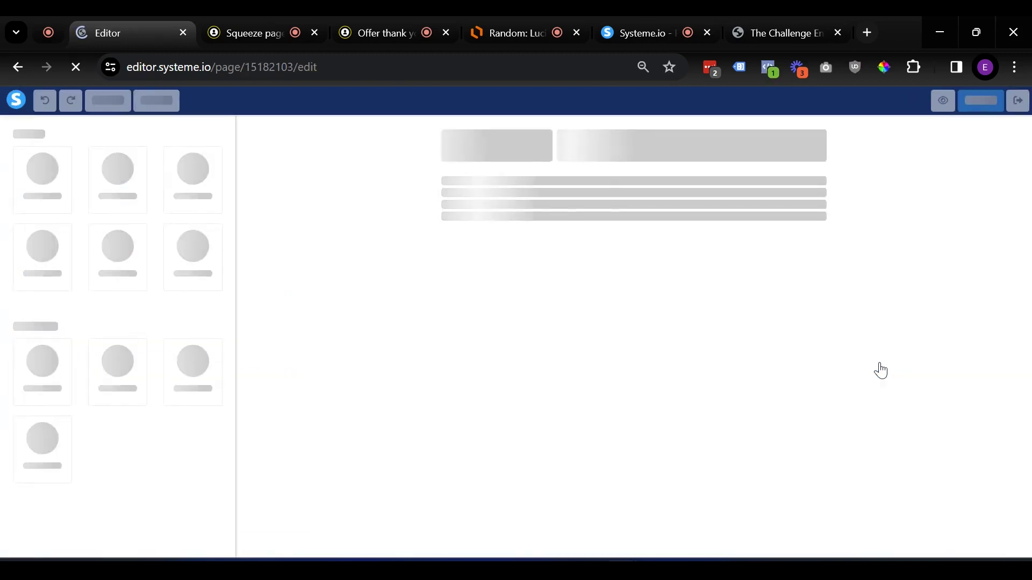
Delete the top navigation row and the 'Welcome to CreatorHub' hero row, confirming each deletion
scroll(591, 344, "down", 10)
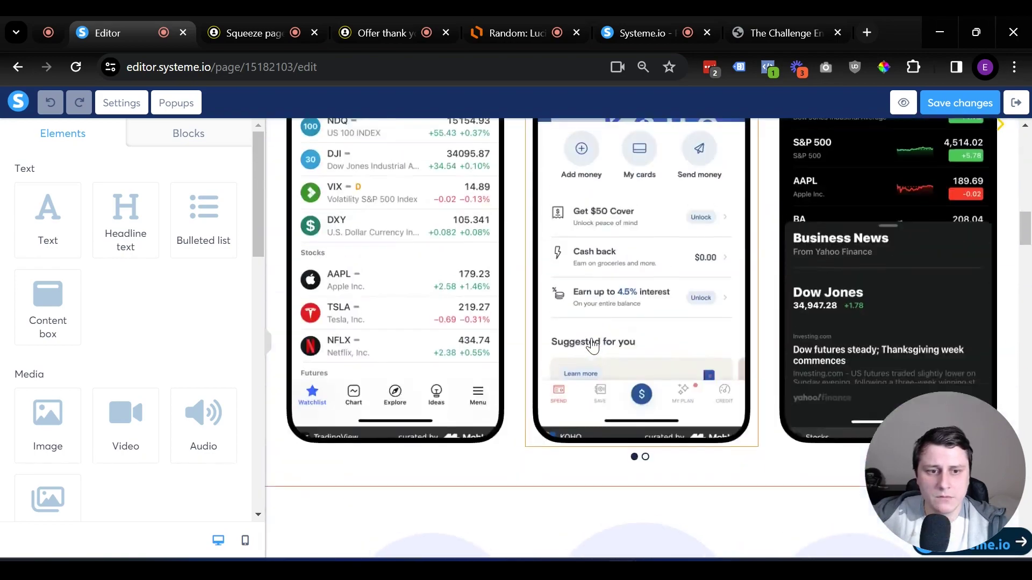
scroll(621, 339, "up", 10)
scroll(622, 341, "down", 3)
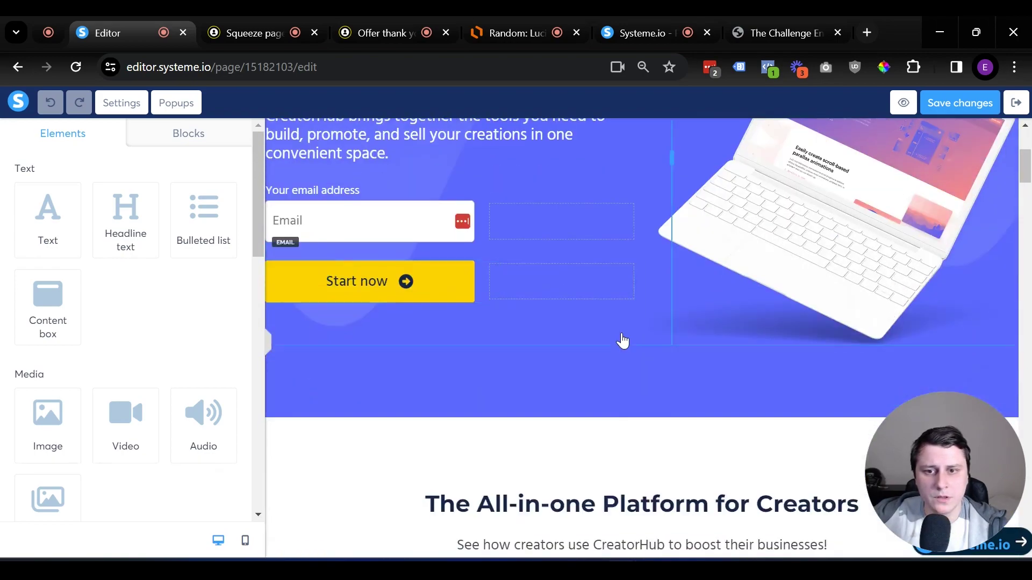
scroll(622, 341, "down", 8)
left_click_drag(1026, 207, 1015, 52)
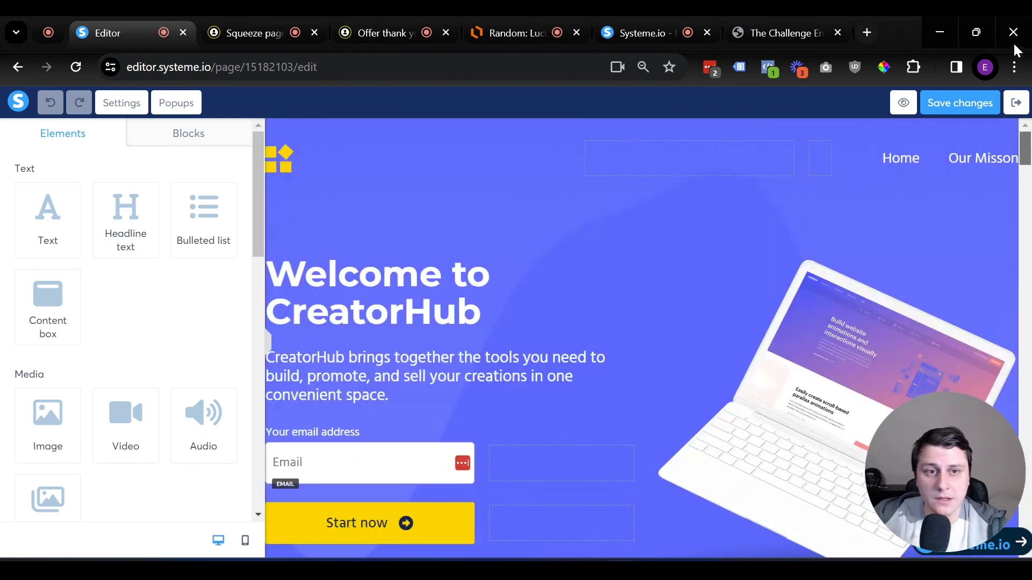
left_click(1007, 151)
left_click(589, 166)
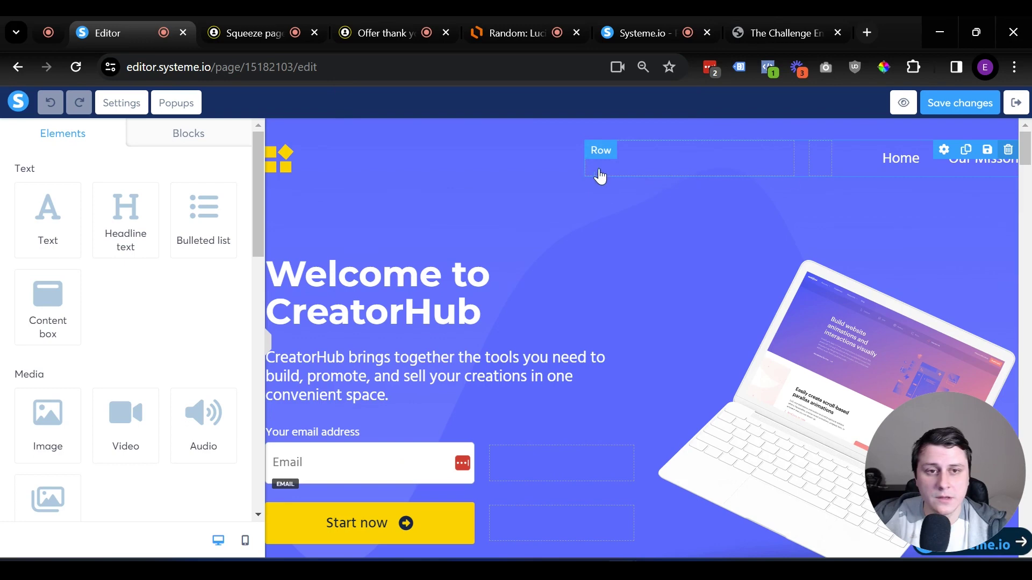
left_click(1008, 150)
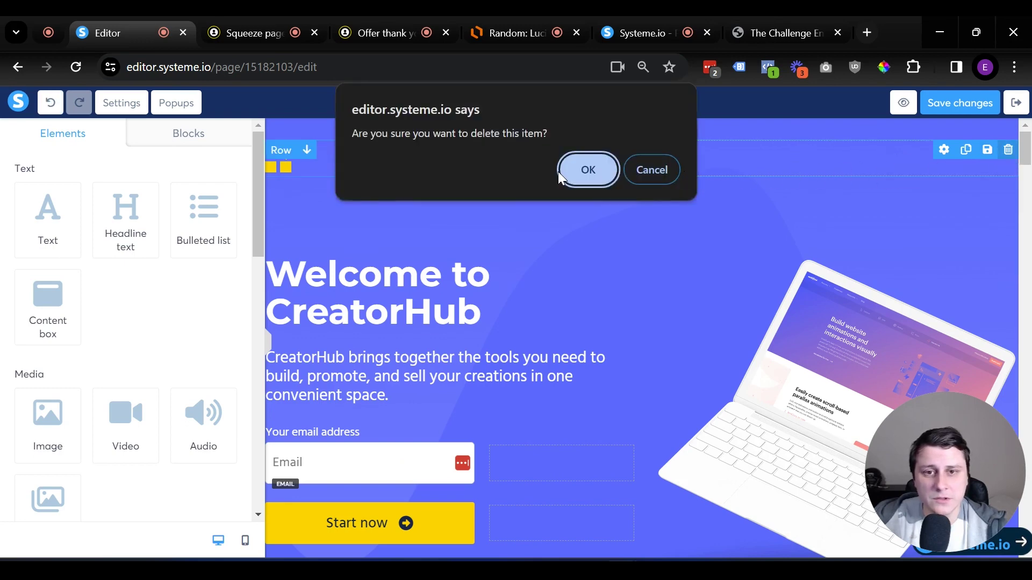
left_click(581, 171)
left_click(977, 164)
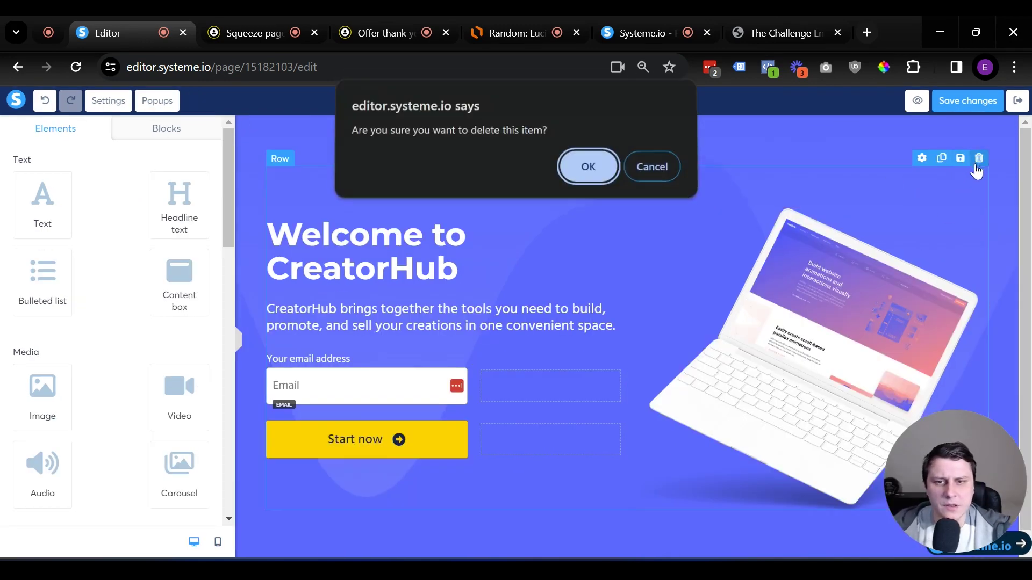
left_click(617, 166)
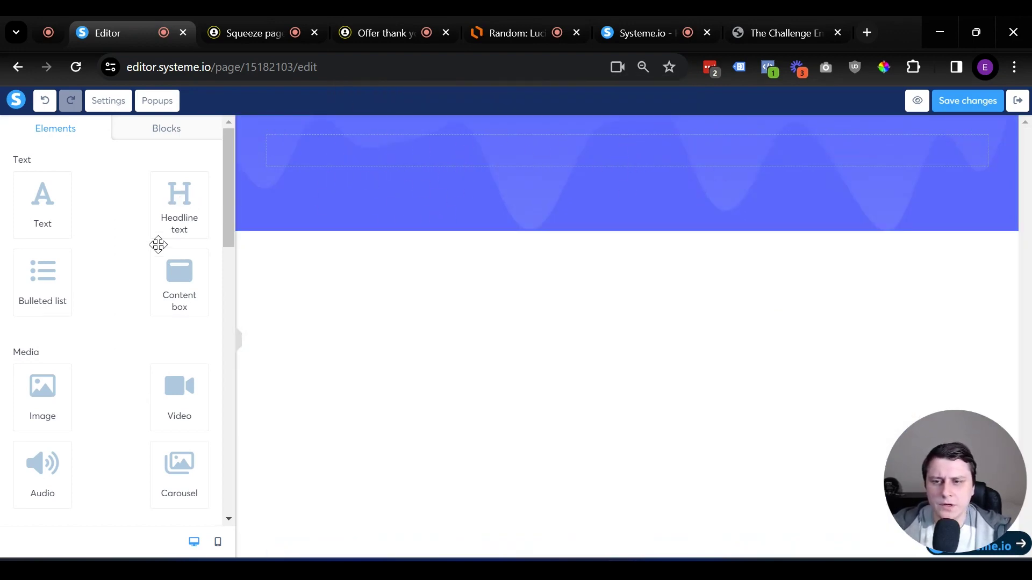
Add a second Headline element to the blue section
scroll(134, 248, "down", 1)
scroll(133, 248, "down", 1)
scroll(18, 345, "up", 2)
scroll(95, 392, "down", 2)
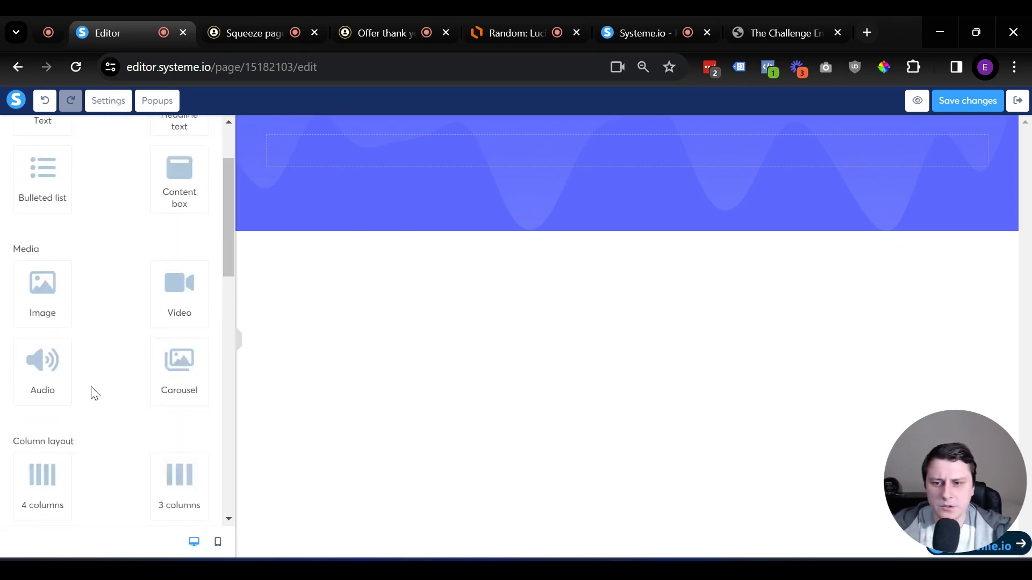
scroll(94, 393, "down", 5)
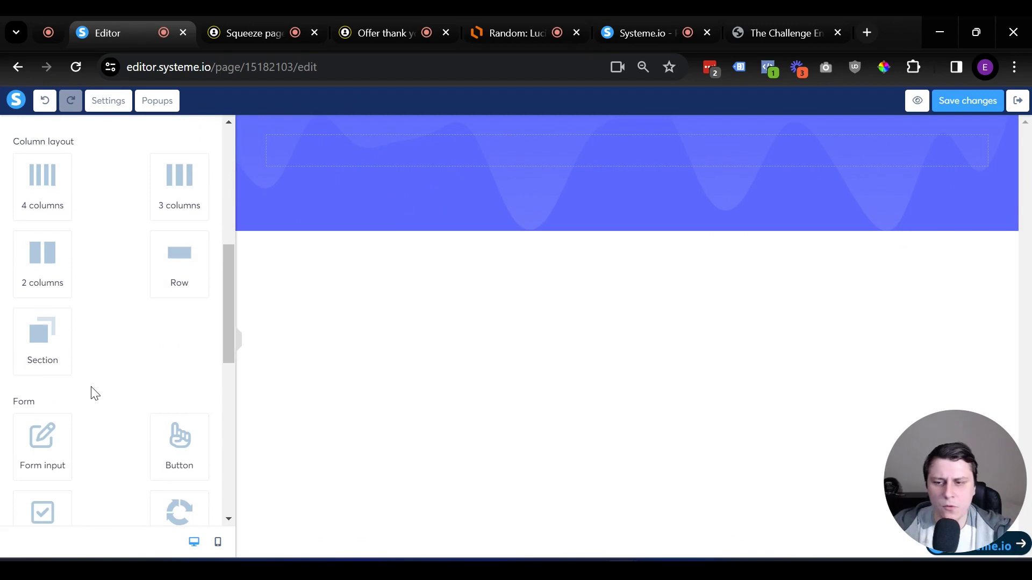
scroll(48, 391, "down", 7)
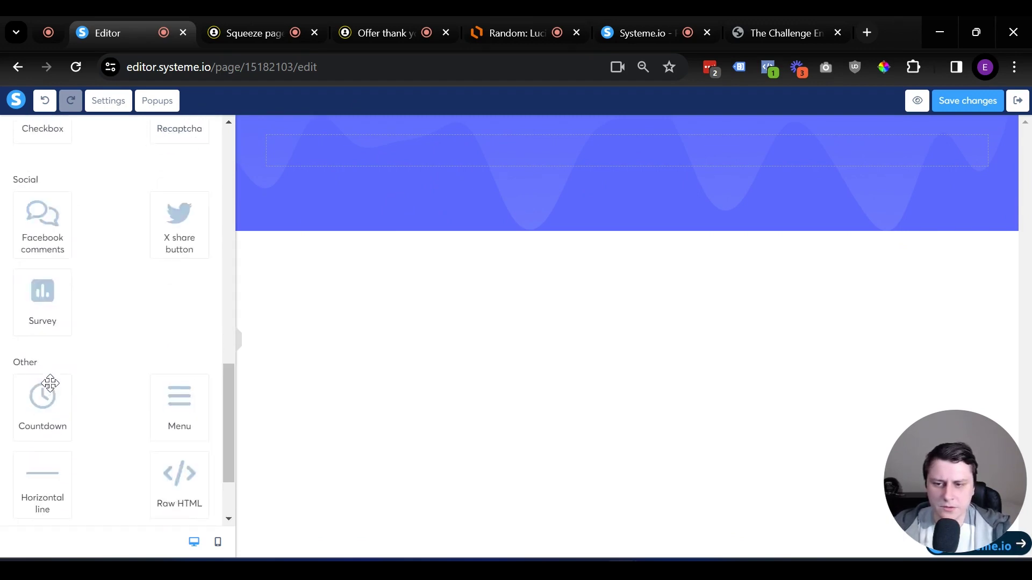
scroll(50, 383, "up", 15)
left_click_drag(178, 203, 605, 181)
Add two form input fields and a button below the second headline
scroll(129, 273, "down", 1)
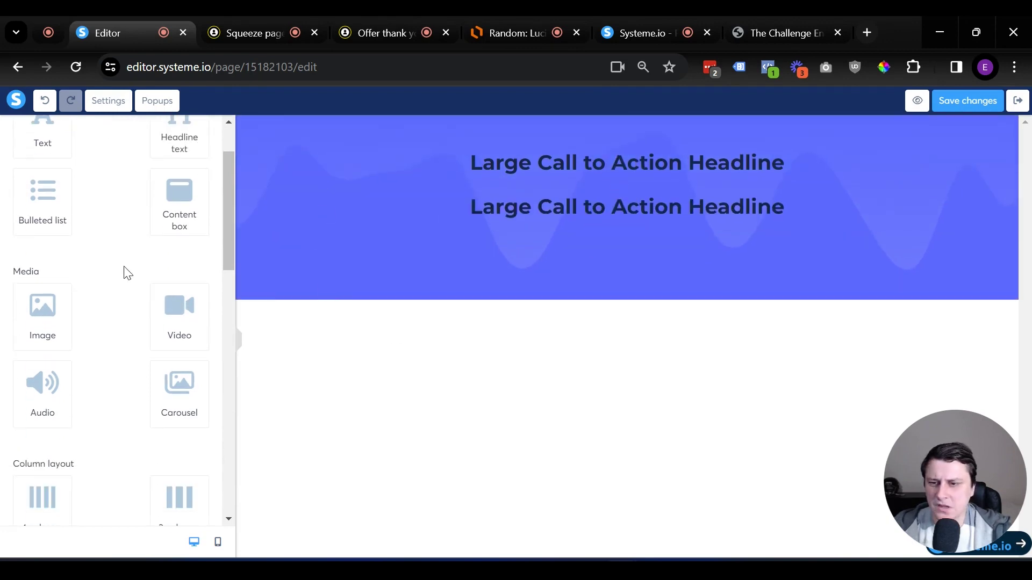
scroll(130, 274, "down", 1)
scroll(130, 275, "down", 5)
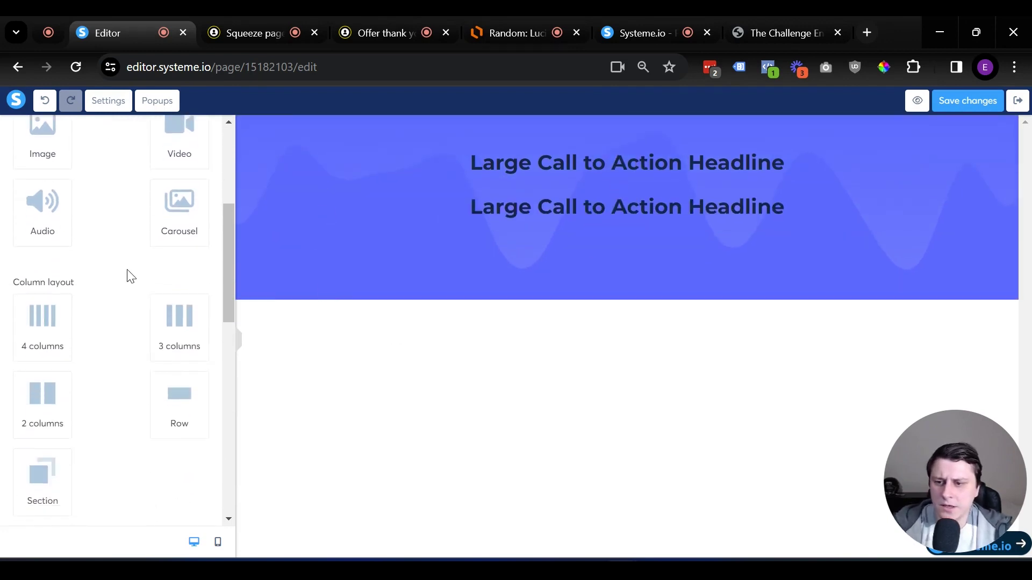
left_click_drag(32, 277, 488, 243)
left_click_drag(41, 280, 636, 286)
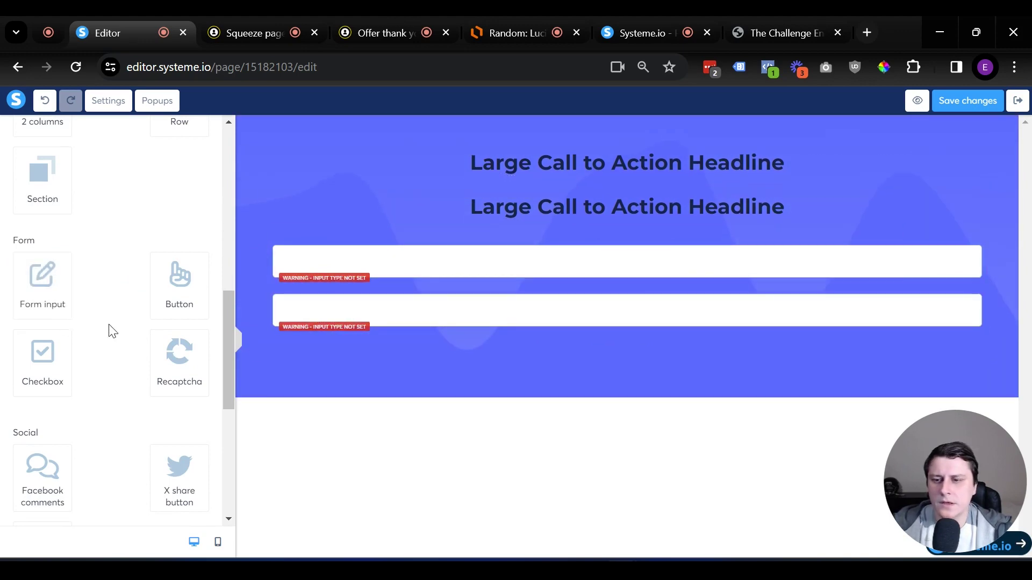
left_click_drag(173, 293, 498, 330)
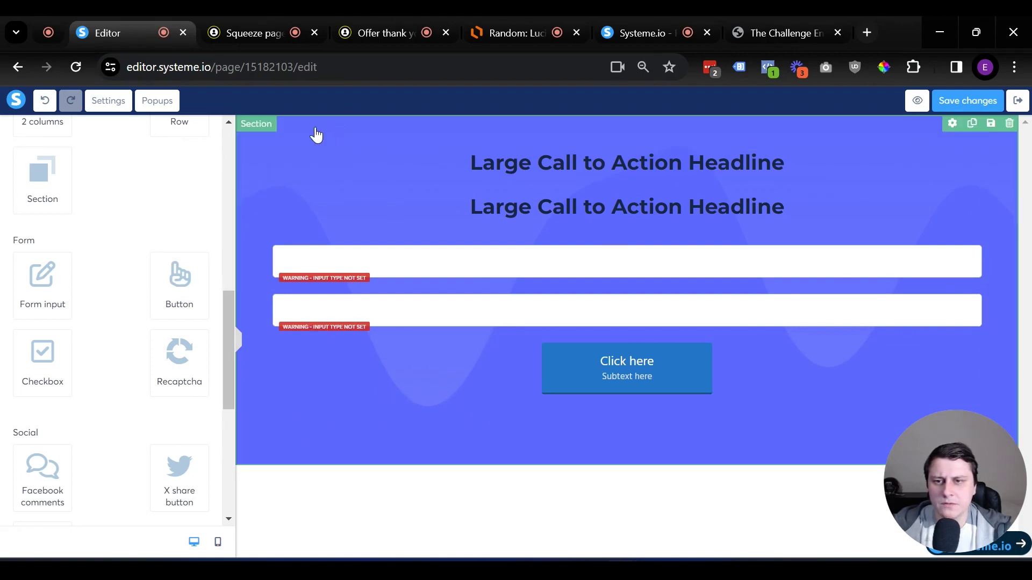
Remove the section's wave background image and try grey and green background colours
left_click(339, 132)
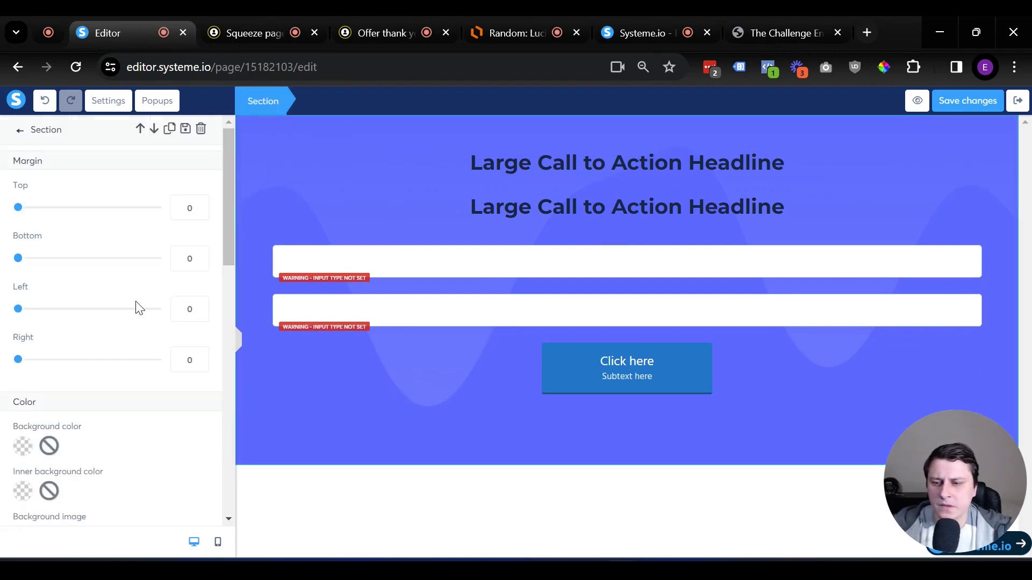
scroll(138, 304, "down", 5)
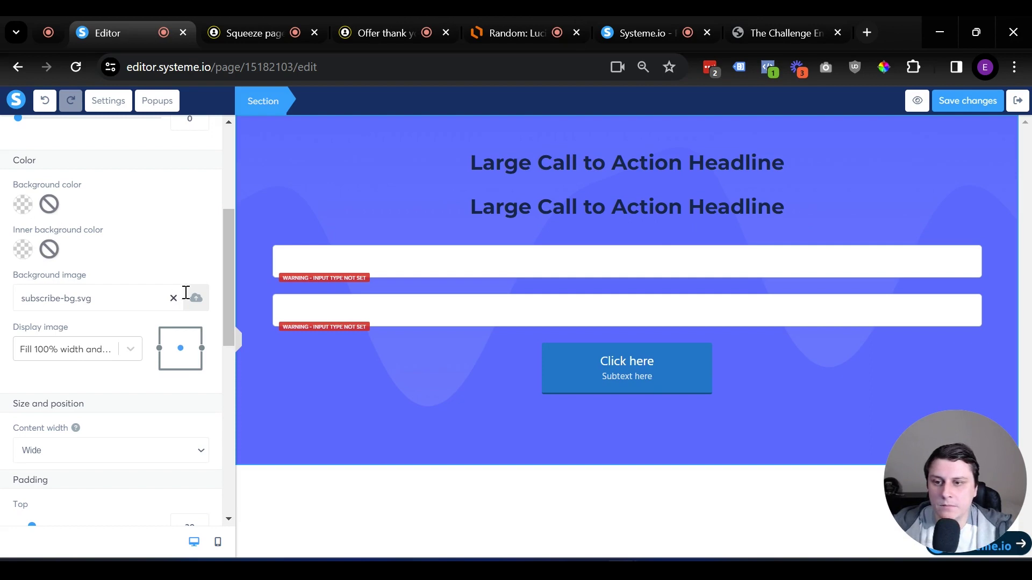
left_click(174, 298)
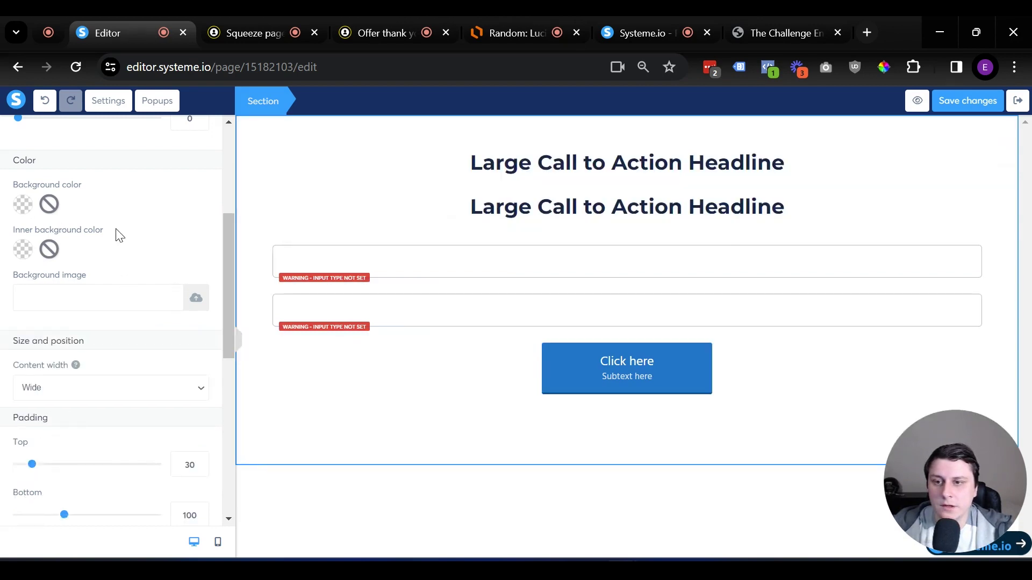
left_click(24, 207)
left_click(140, 311)
left_click(157, 310)
left_click(141, 293)
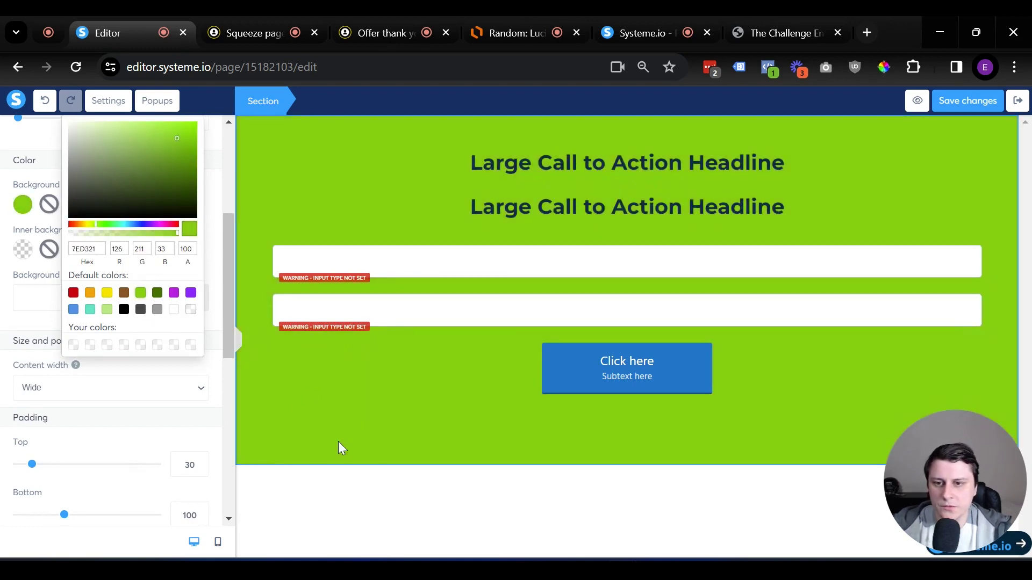
left_click(298, 418)
left_click(295, 417)
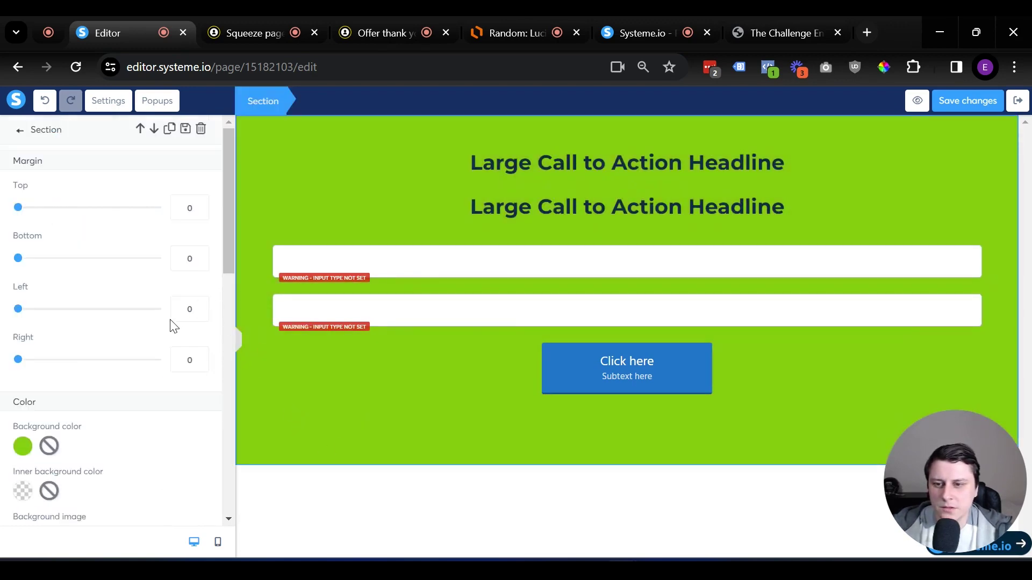
left_click(246, 172)
Set Greygradient.png from your uploaded images as the section background
left_click(285, 131)
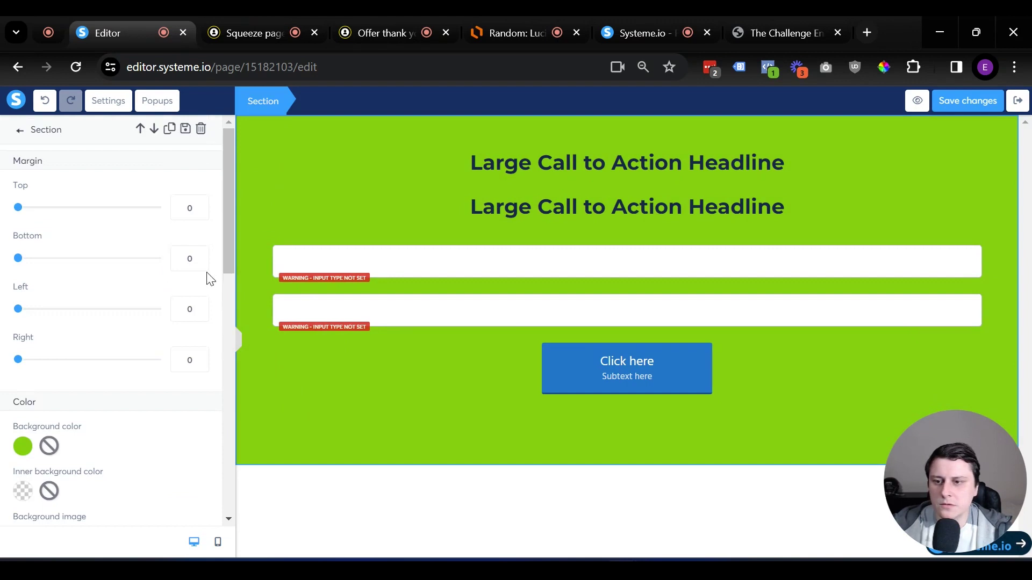
scroll(188, 278, "down", 4)
left_click(197, 217)
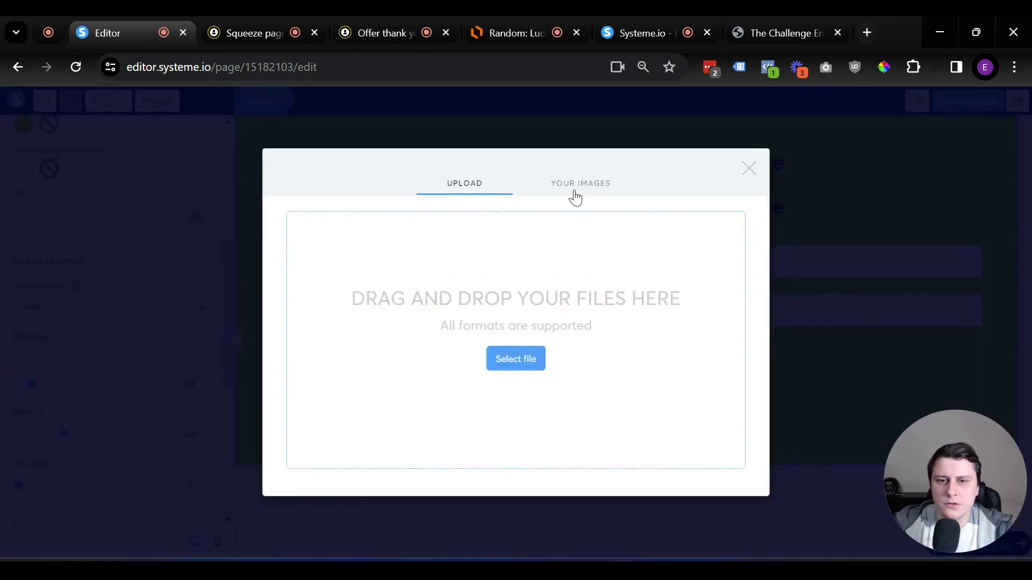
left_click(575, 191)
left_click(476, 320)
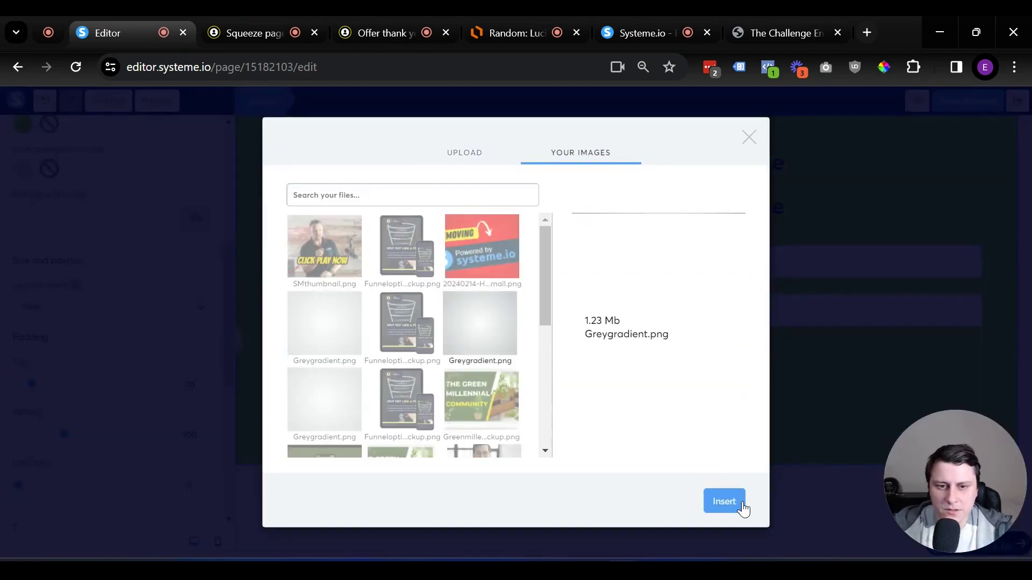
left_click(738, 502)
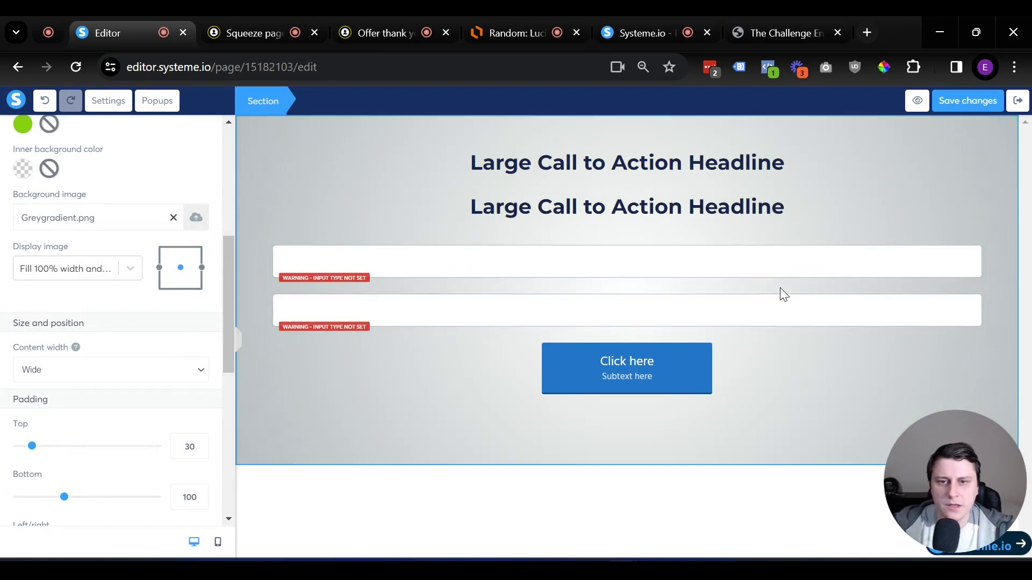
left_click(625, 213)
left_click(635, 160)
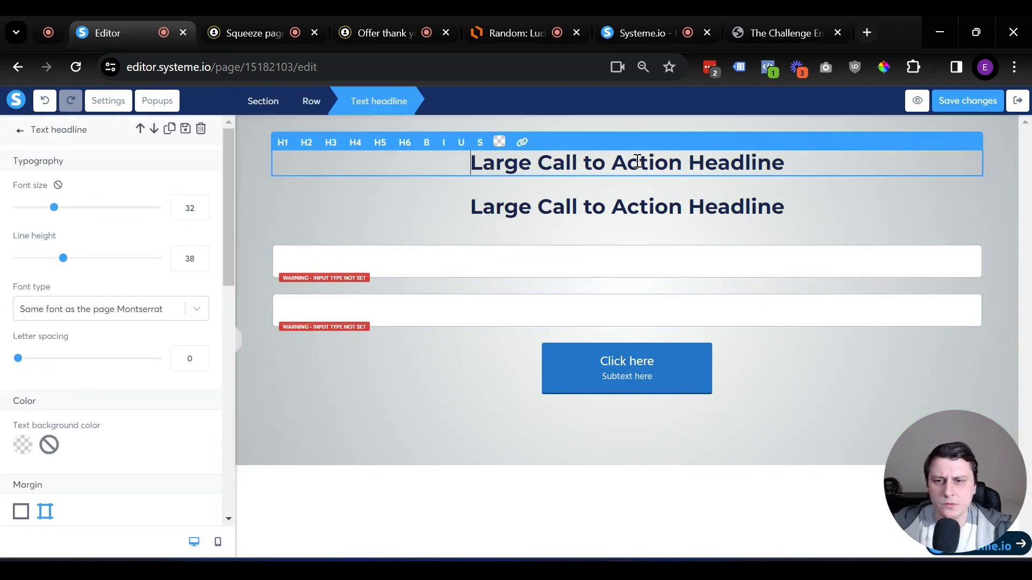
Replace the top headline with 'FREE VIDEO: Master The Extraordinary Formula To Make Your First $1,000 Online...'
left_click(468, 298)
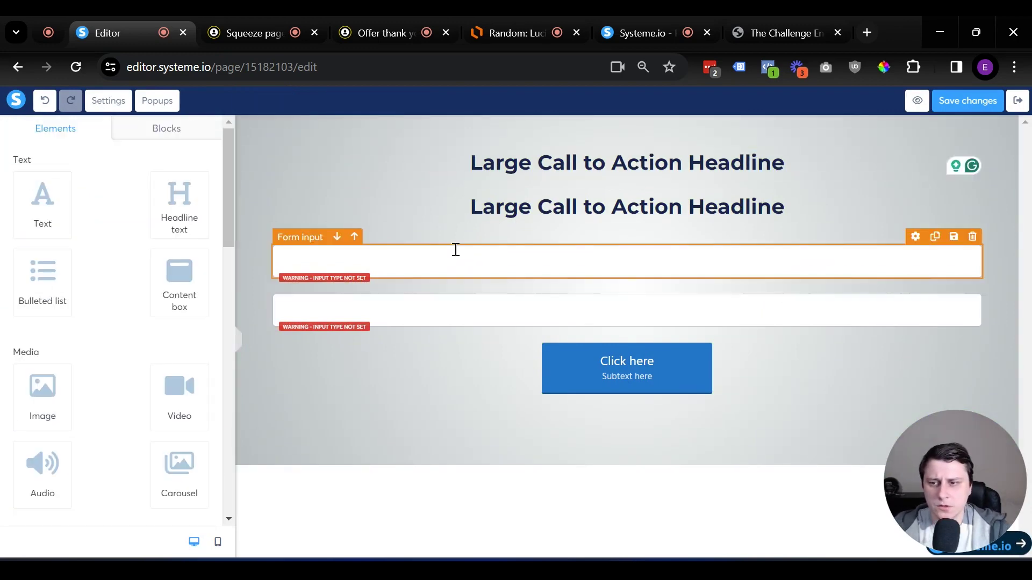
triple_click(647, 164)
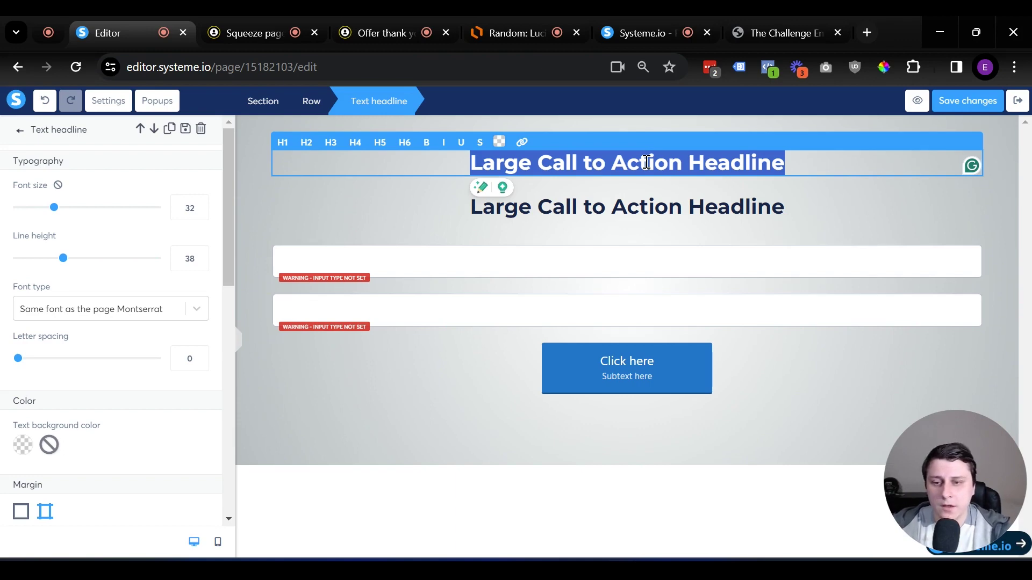
type("FREE VIDEO:")
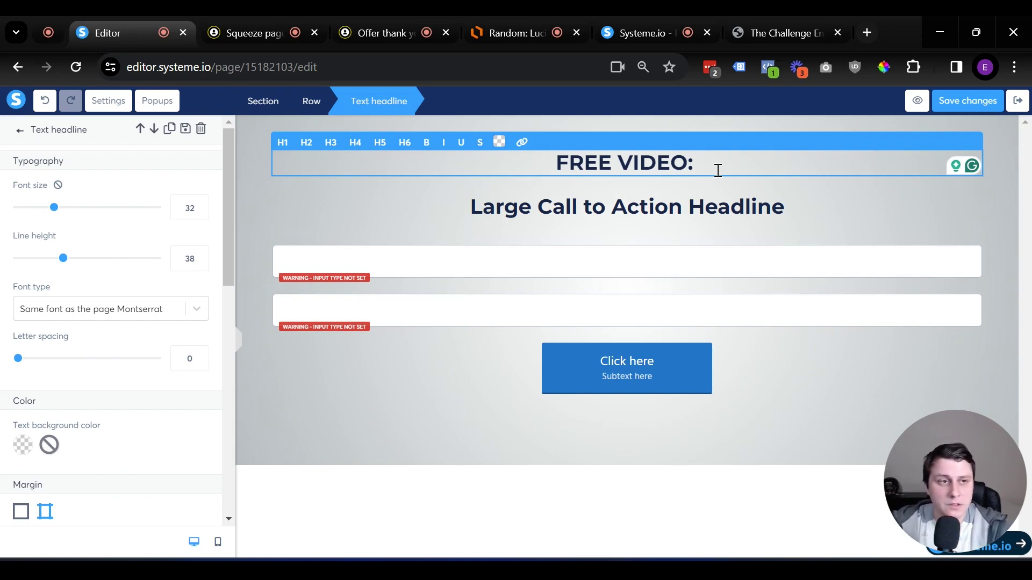
type("Maste")
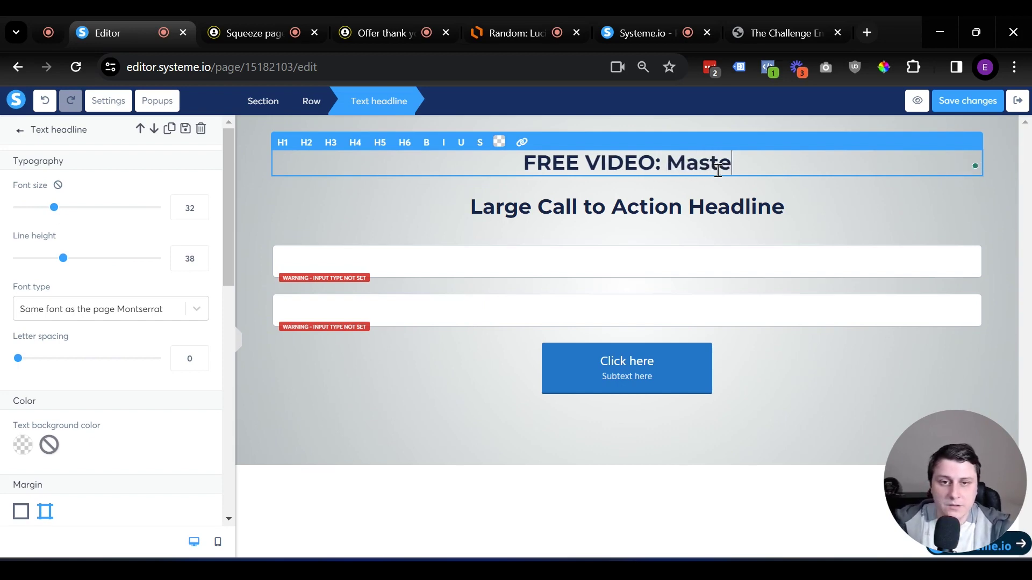
type("r The Ext")
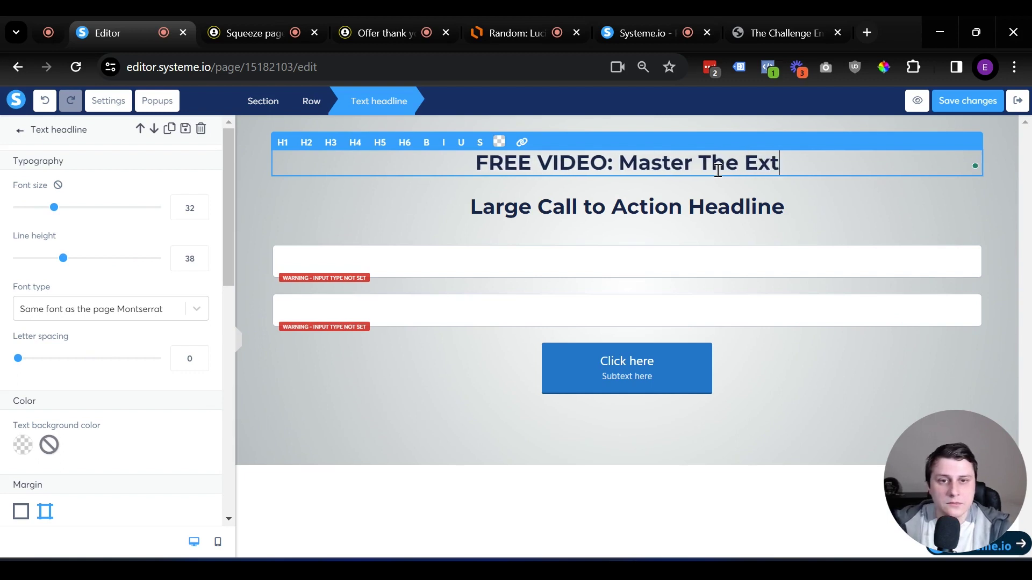
type("raordin")
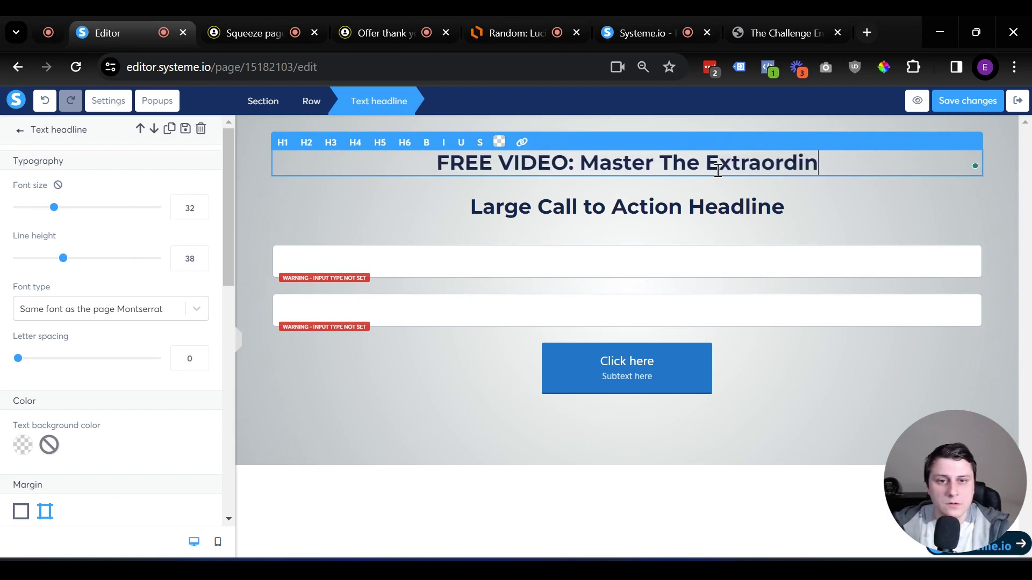
type("ary Formula ")
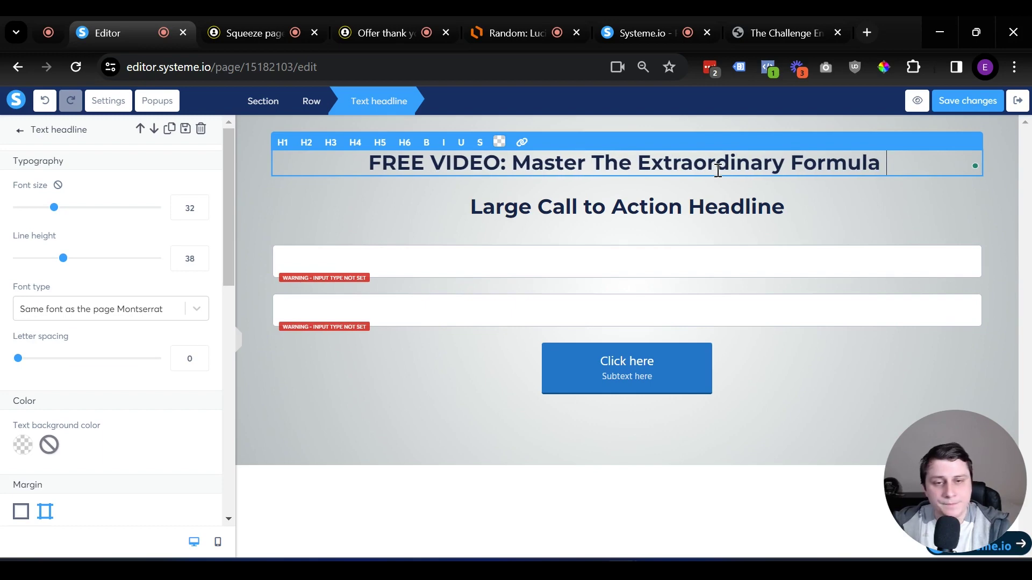
type("To Make Your")
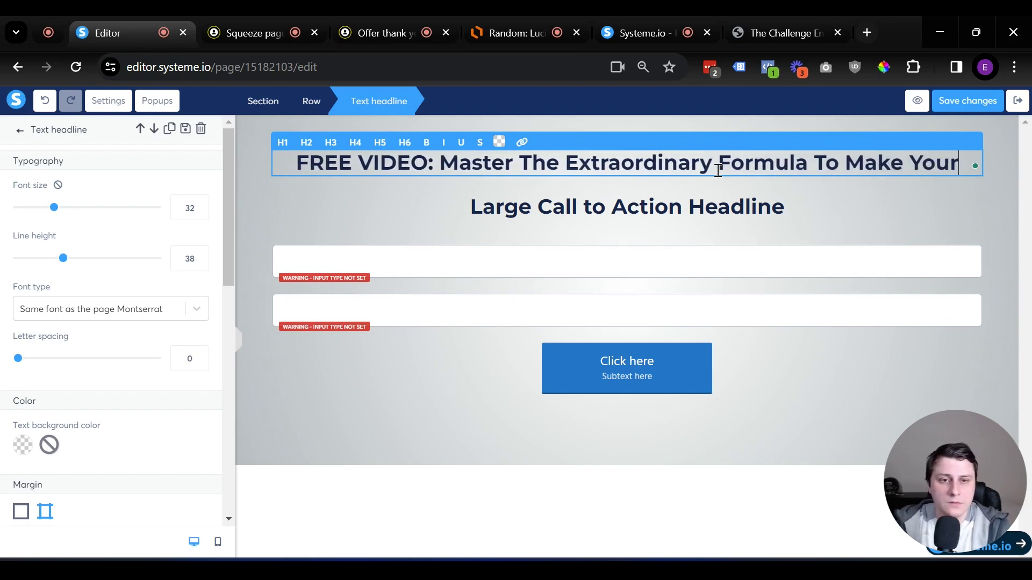
type(" First $")
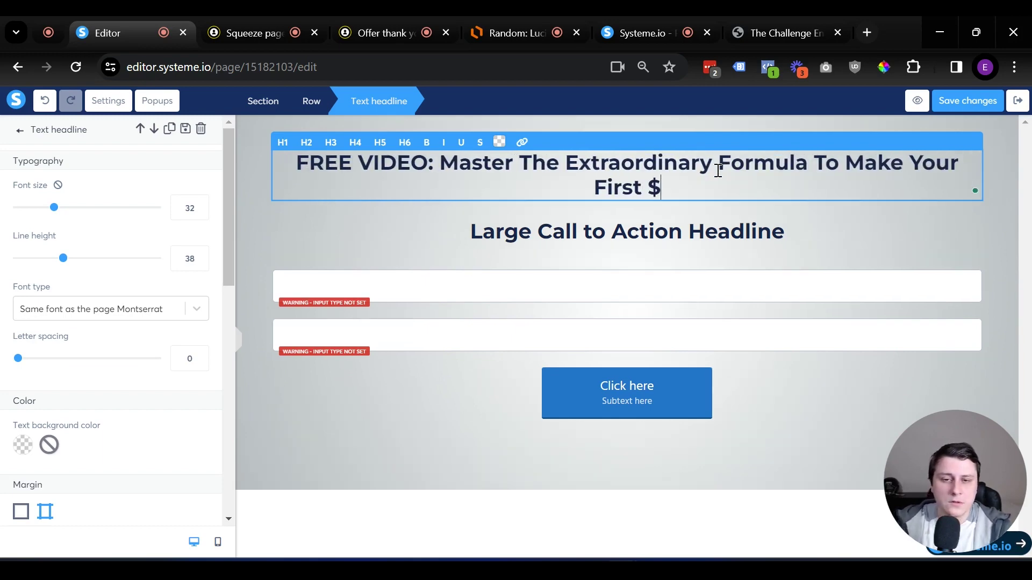
type("1,000 Online")
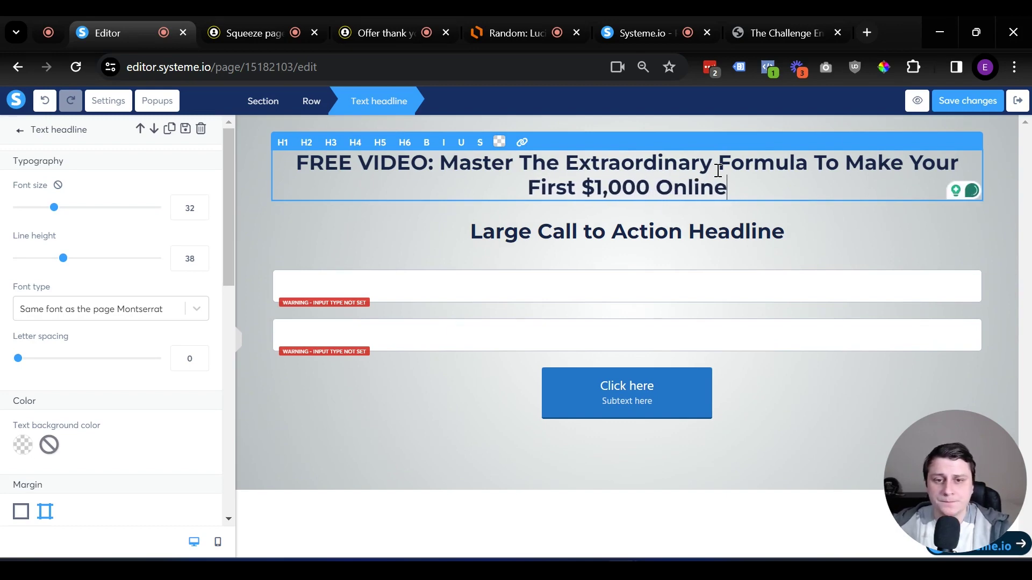
type("...")
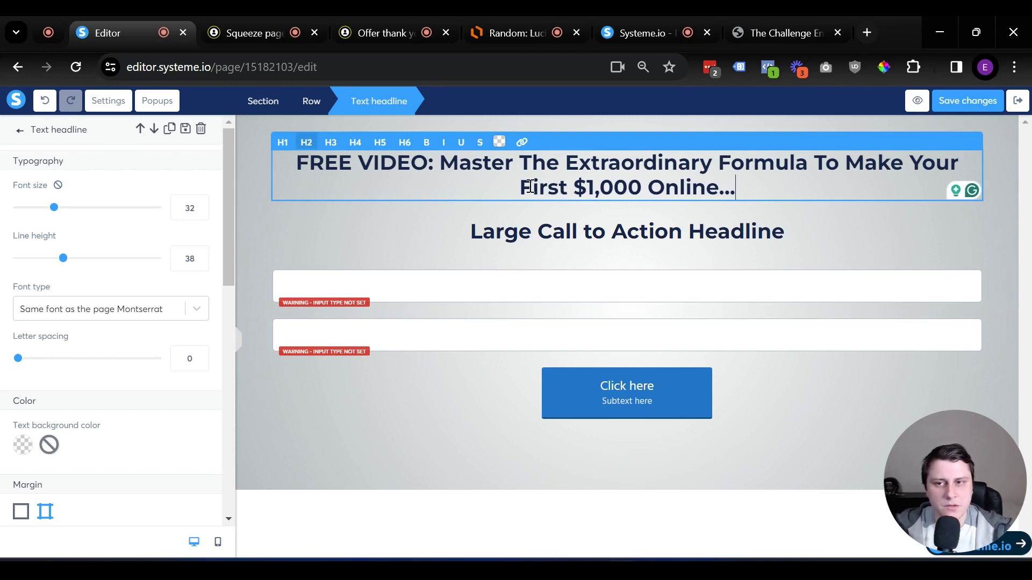
Make the top headline an H1 with font size 40
left_click(283, 143)
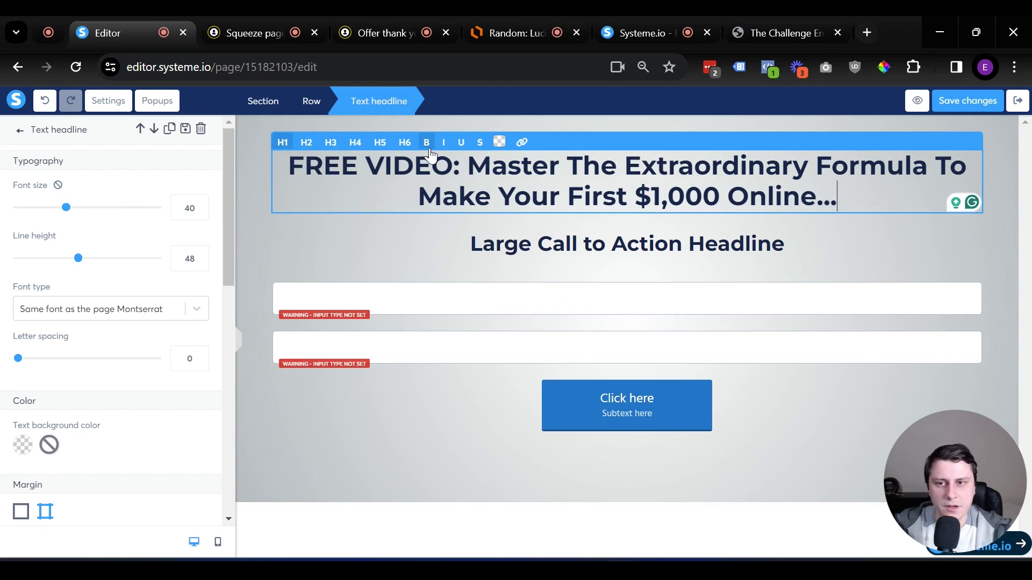
left_click(320, 145)
left_click(306, 142)
left_click(282, 143)
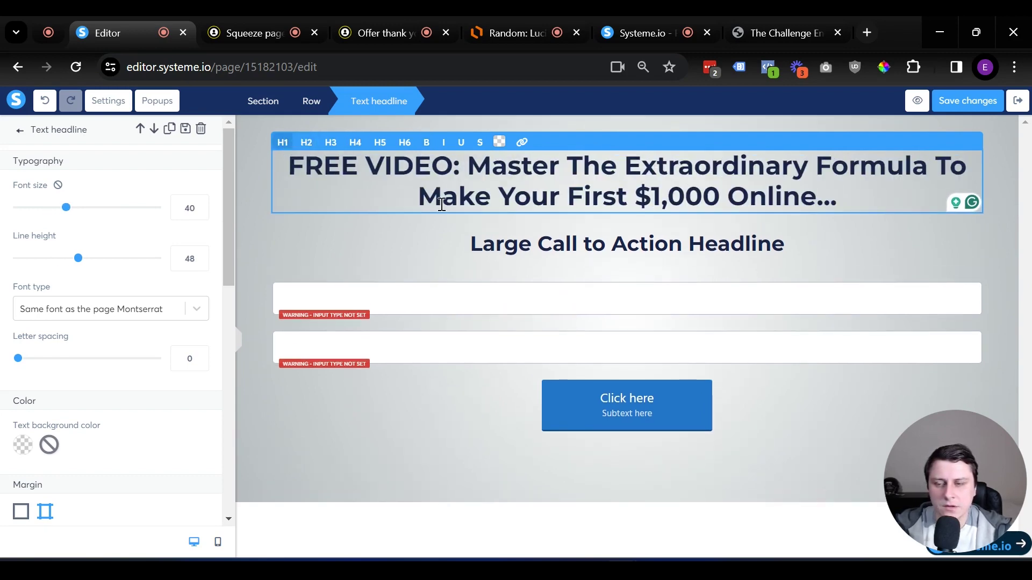
mouse_move(67, 210)
left_mouse_down()
mouse_move(81, 212)
mouse_move(72, 208)
left_mouse_up()
double_click(193, 208)
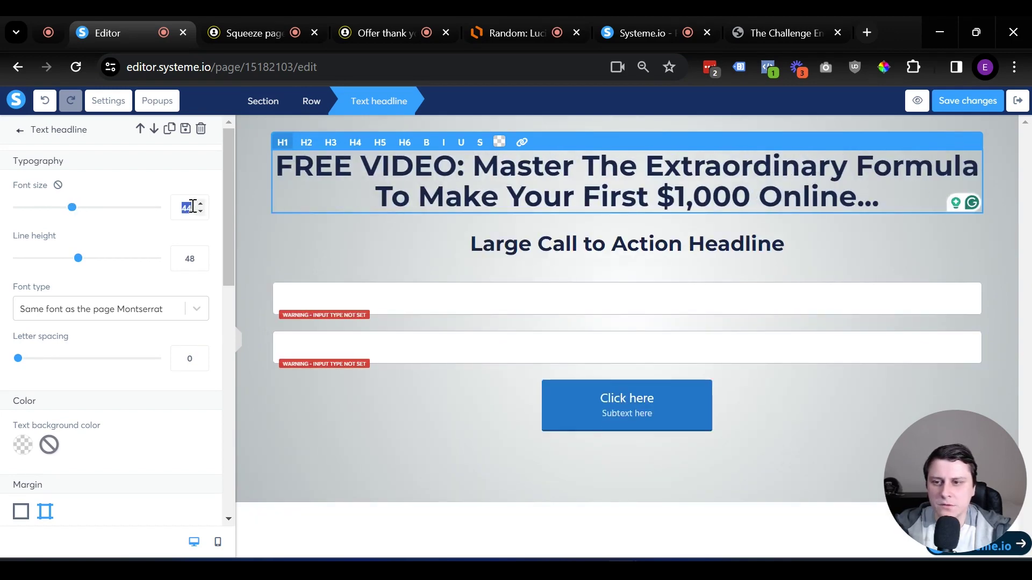
type("40")
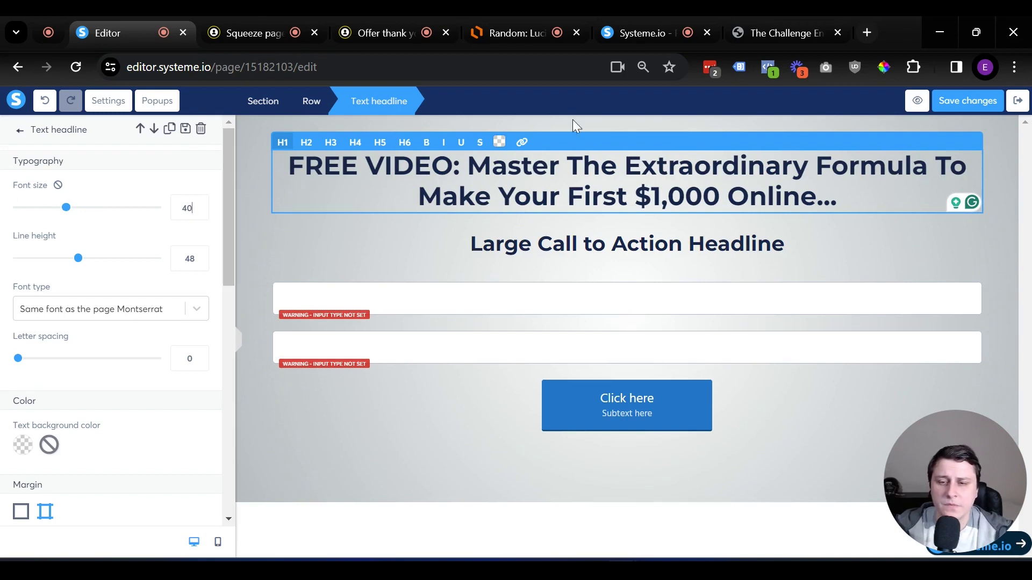
triple_click(716, 255)
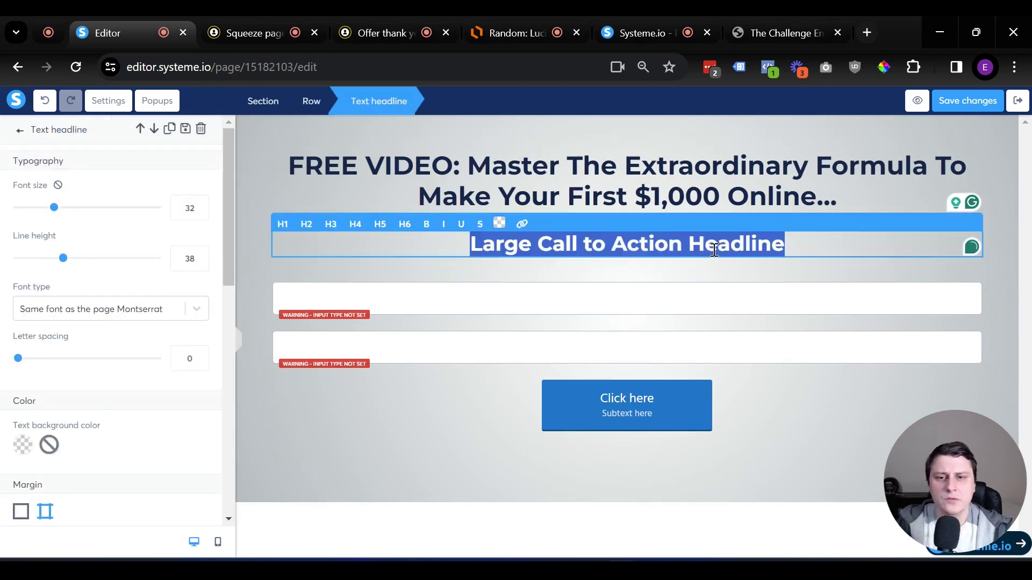
Type the subheadline 'Even if you don't have any major tech skills. tons of startup capital'
type("Even if")
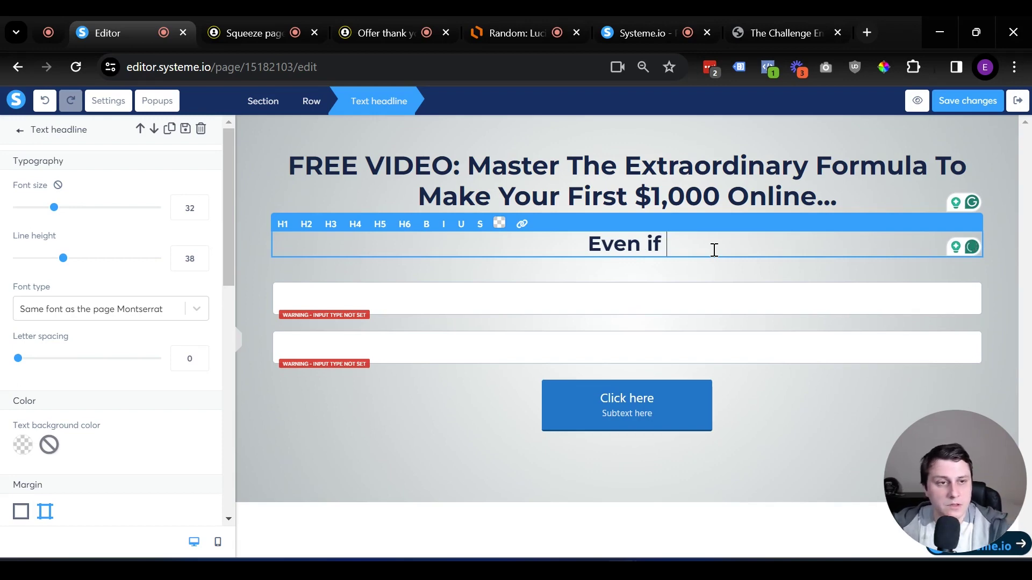
type("you don'")
type("t")
type(" gav")
key("BackSpace")
key("BackSpace")
key("BackSpace")
key("BackSpace")
type("have any ")
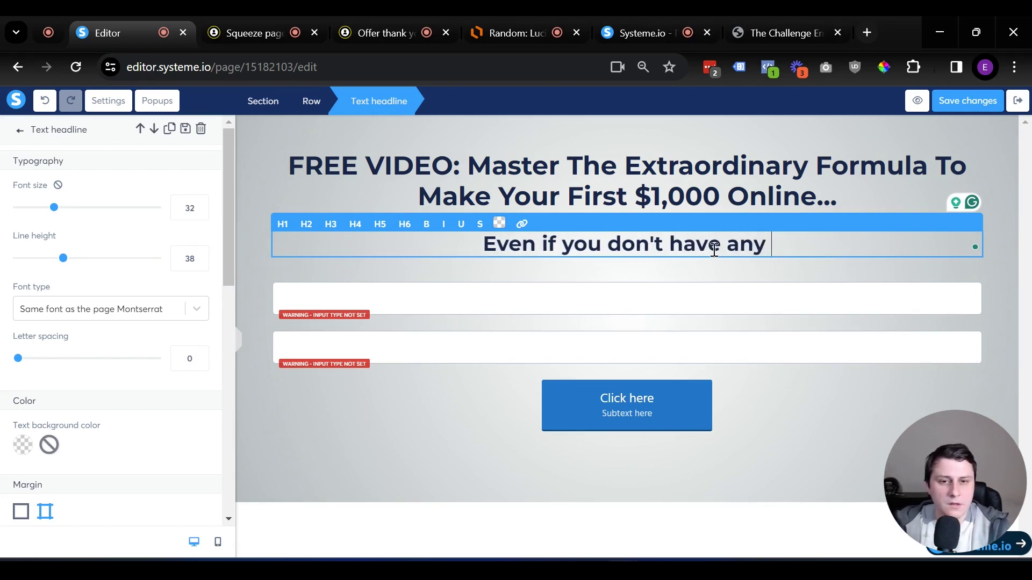
type("major tech sk")
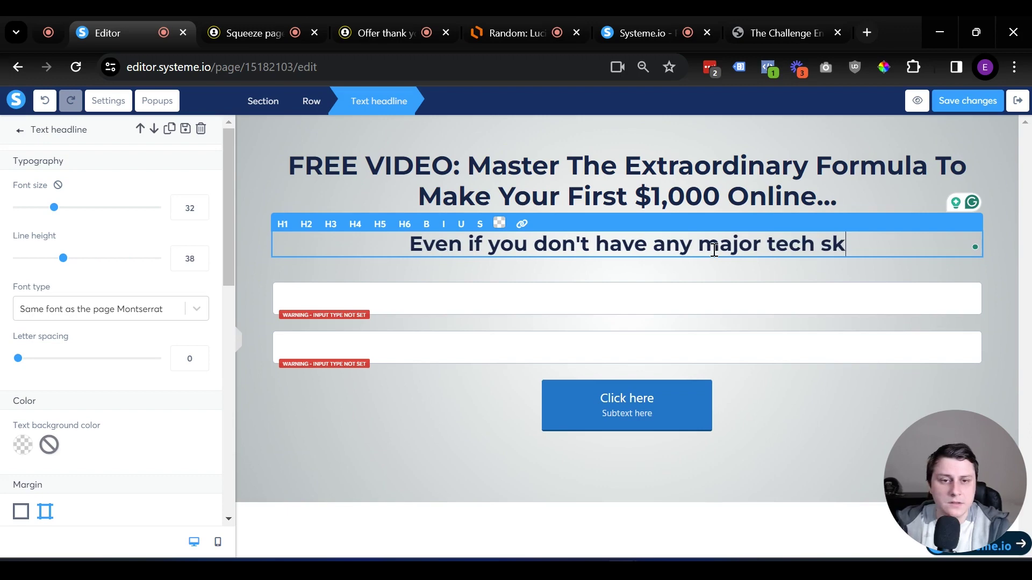
type("ills")
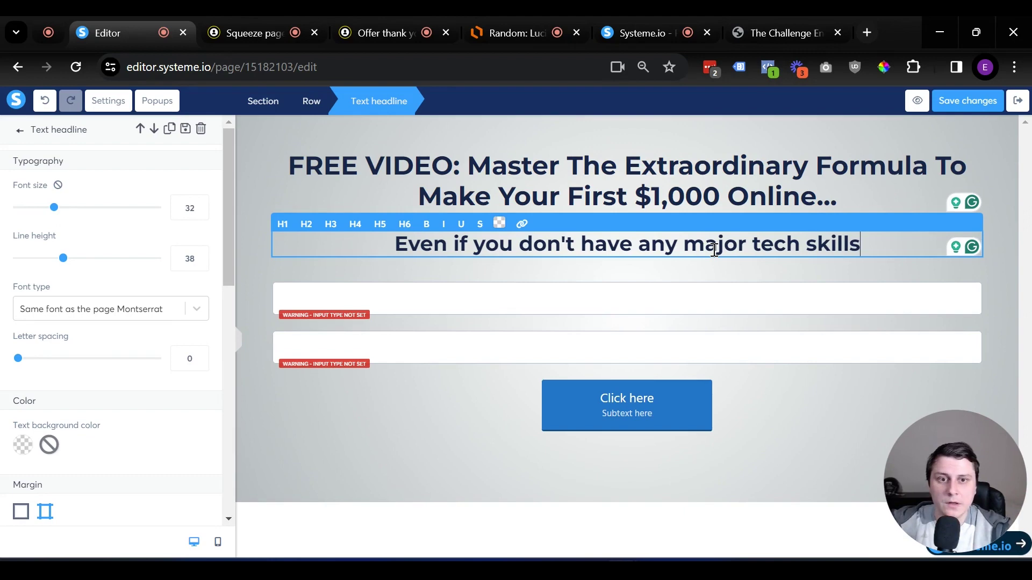
type(". tons of sta")
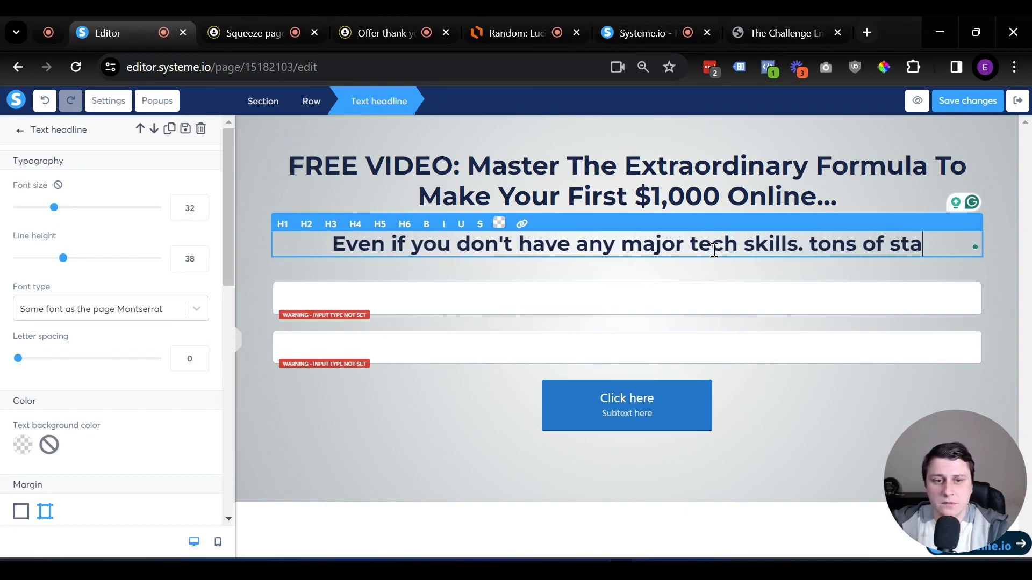
type("rtup capital")
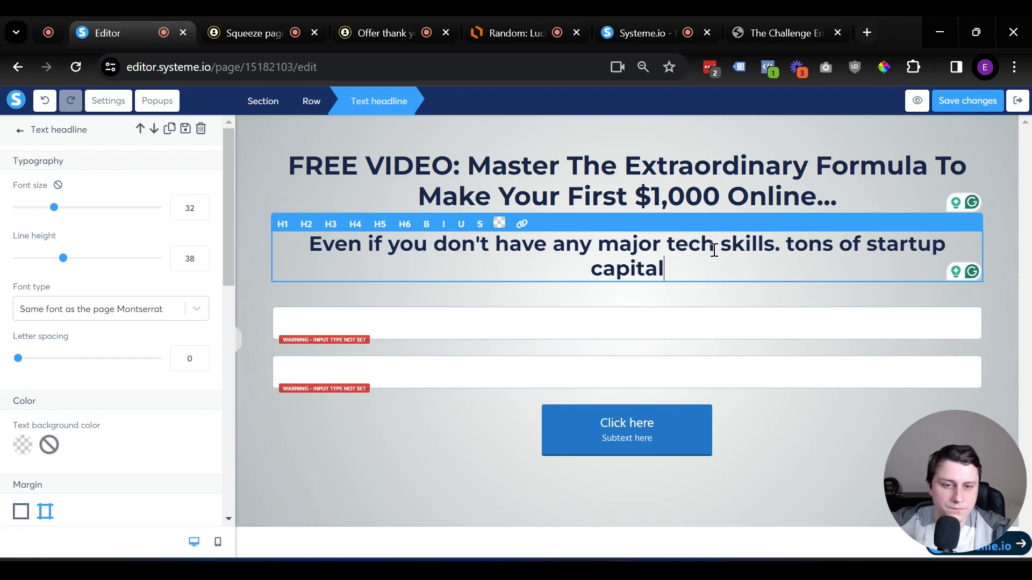
Fix the comma after 'skills' and finish the subheadline with 'and marketing experience'
left_click(775, 245)
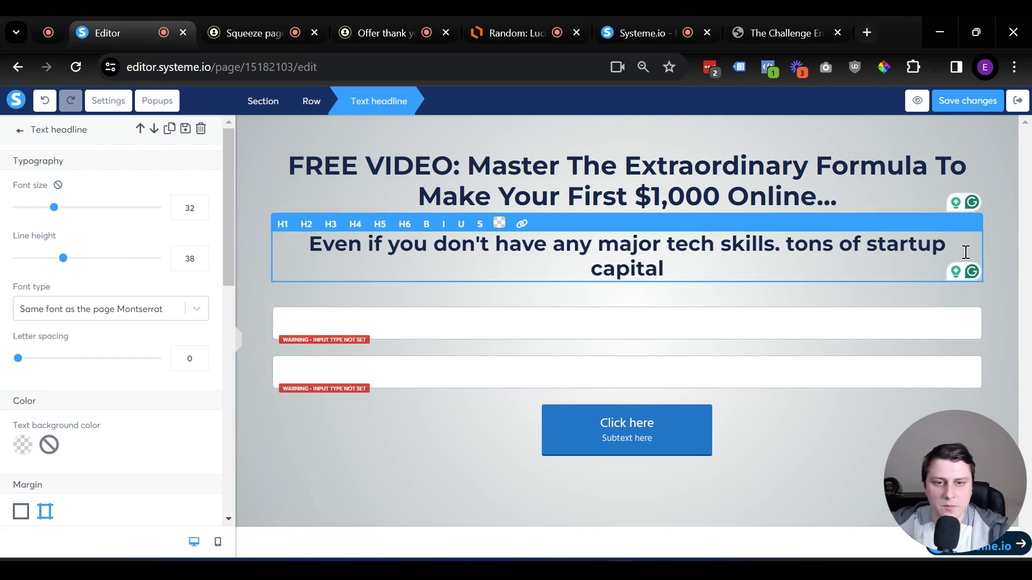
key("BackSpace")
type("k")
key("BackSpace")
key("BackSpace")
type(",")
key("Down")
type(", and")
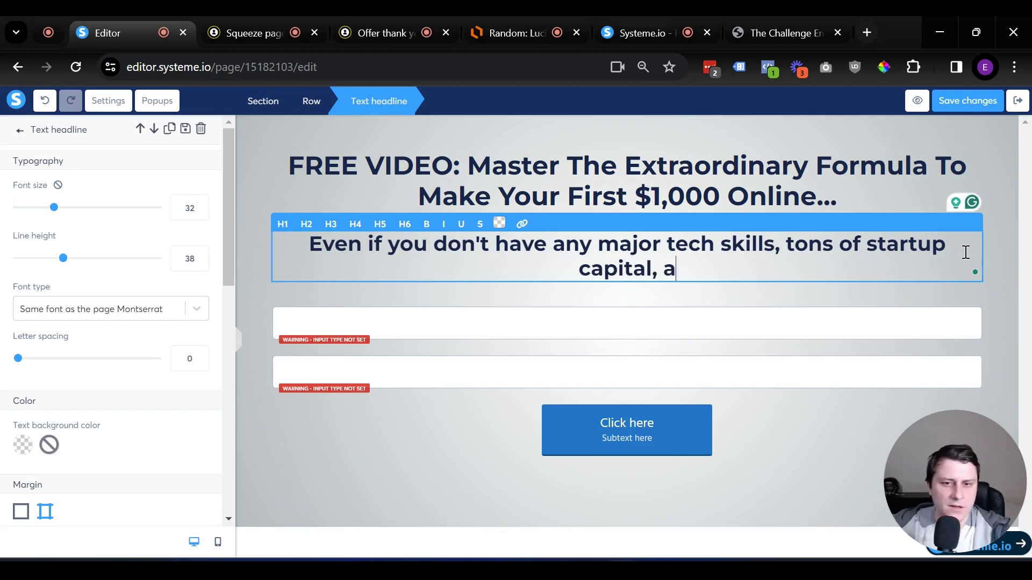
key("BackSpace")
key("BackSpace")
key("BackSpace")
key("BackSpace")
key("BackSpace")
type("amd")
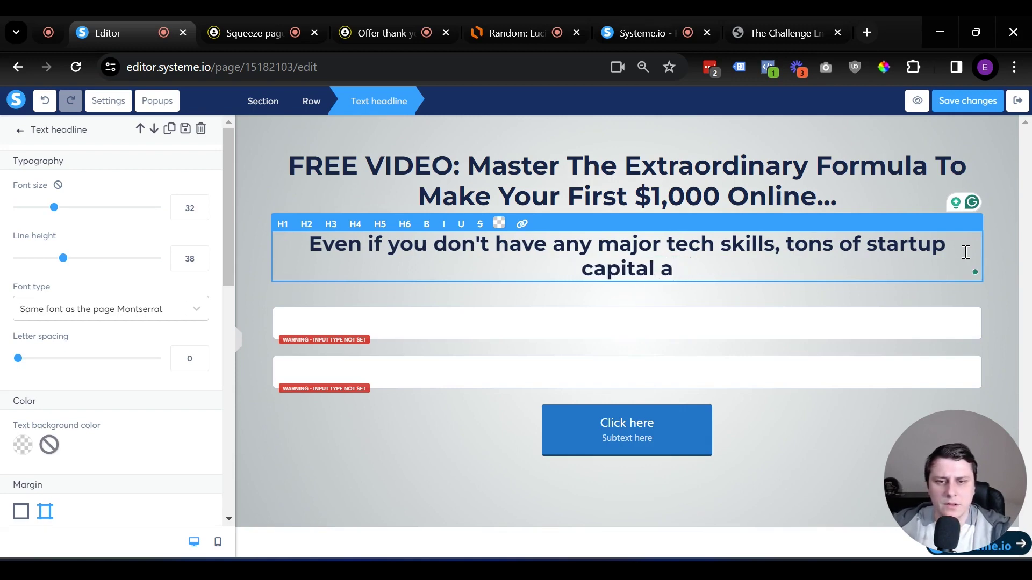
key("BackSpace")
key("BackSpace")
type("nd ")
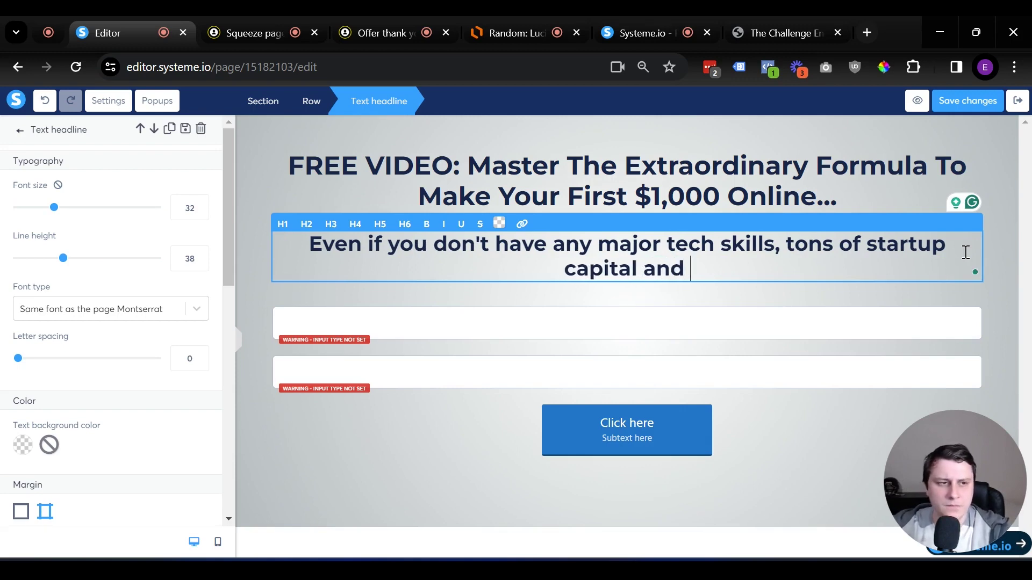
type("marketing experience.")
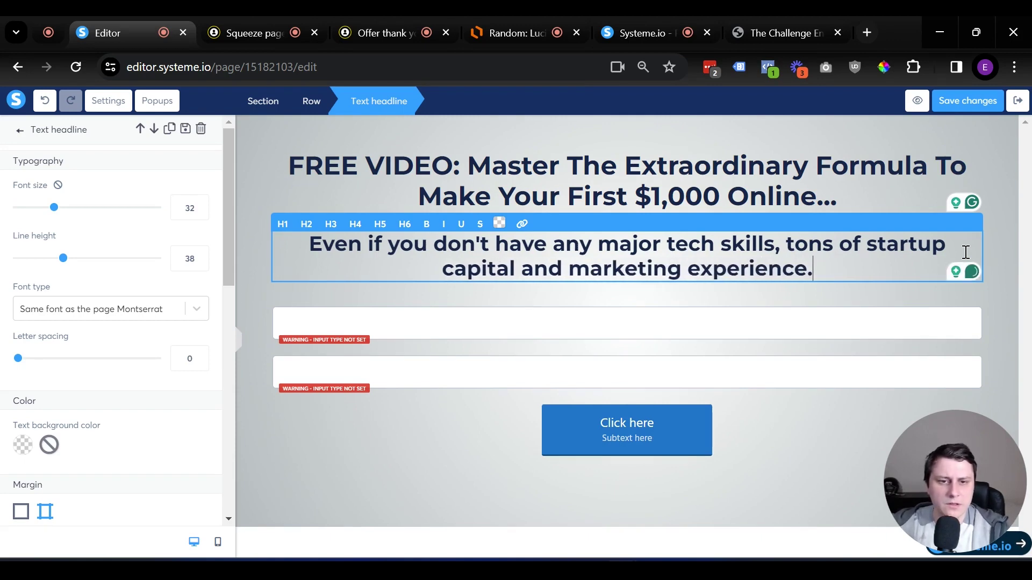
key("BackSpace")
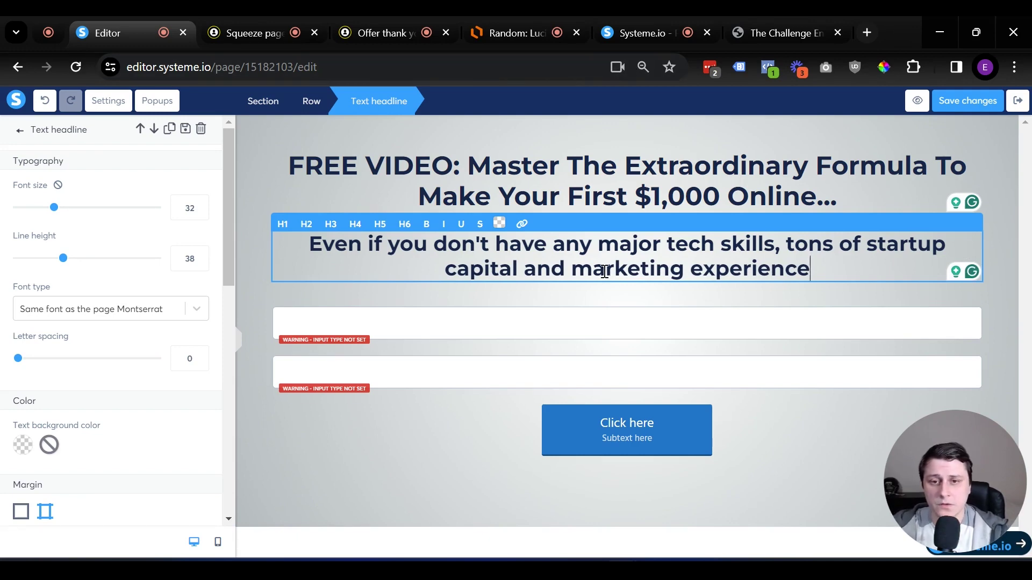
Set the subheadline to H3 heading size (28)
left_click_drag(571, 270, 854, 267)
left_click(853, 265)
key("Escape")
left_click(692, 251)
left_click(331, 224)
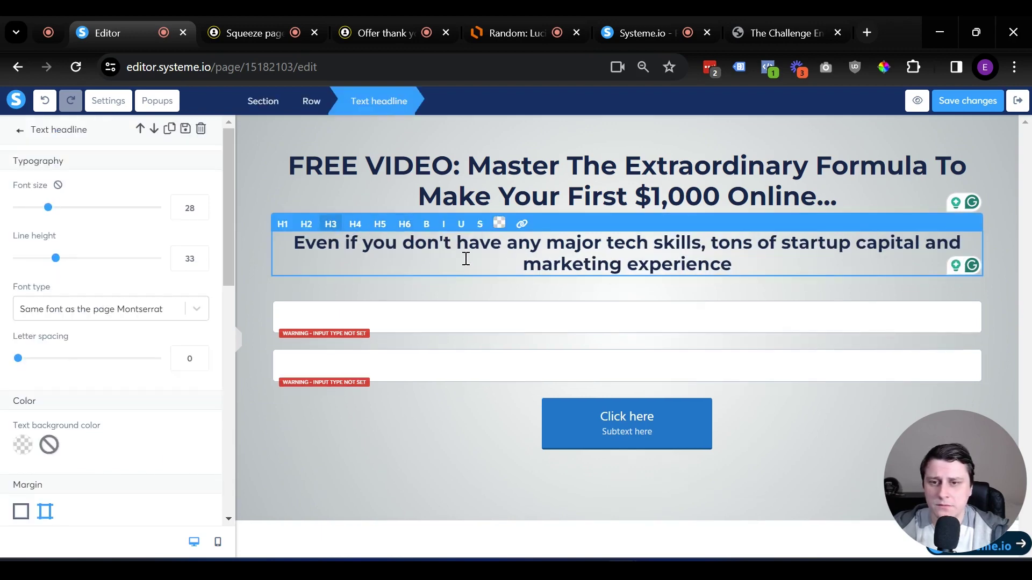
key("Escape")
left_click(496, 242)
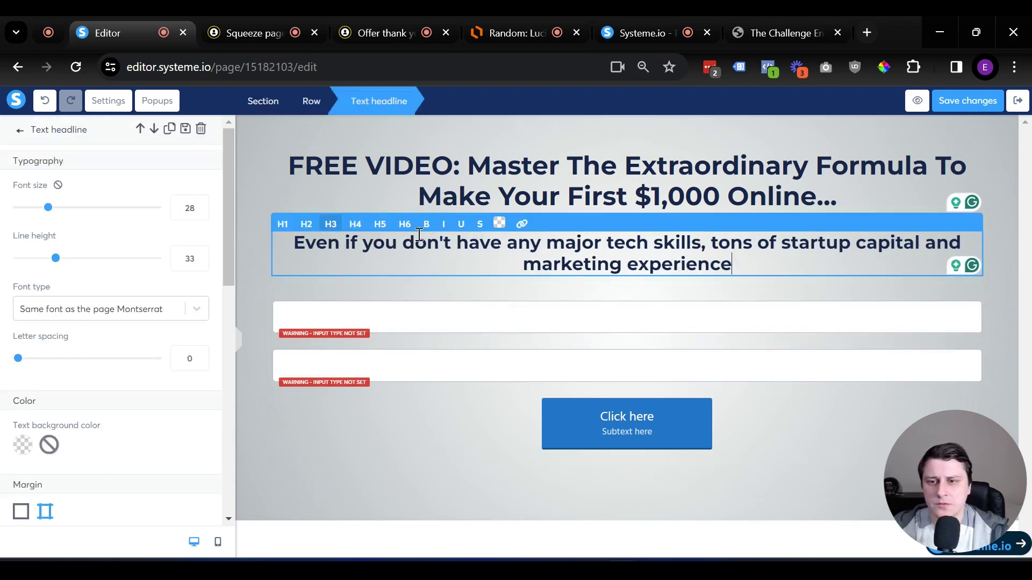
key("Escape")
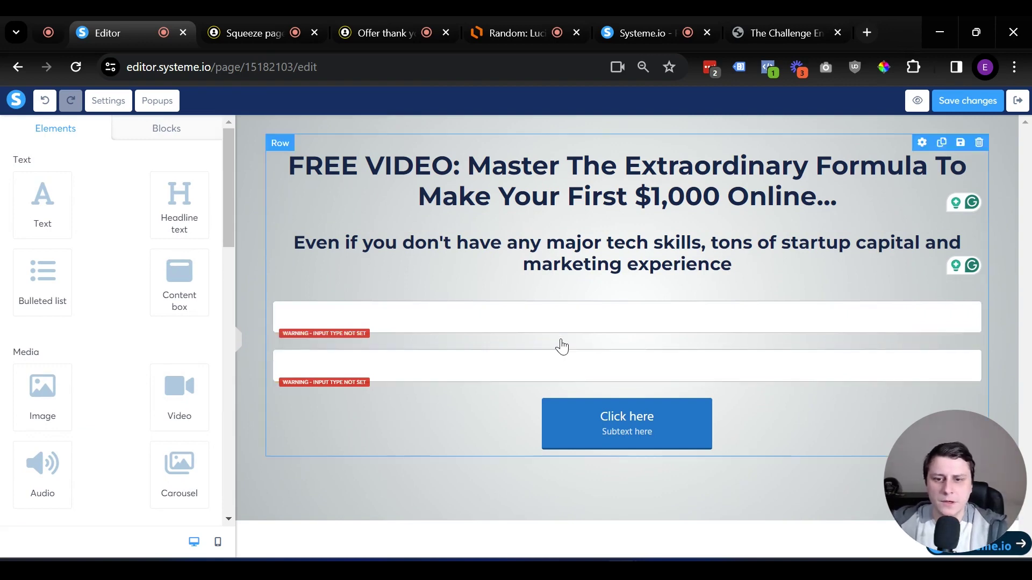
Set the first form field's input type to First name and the second's to Email
left_click(496, 321)
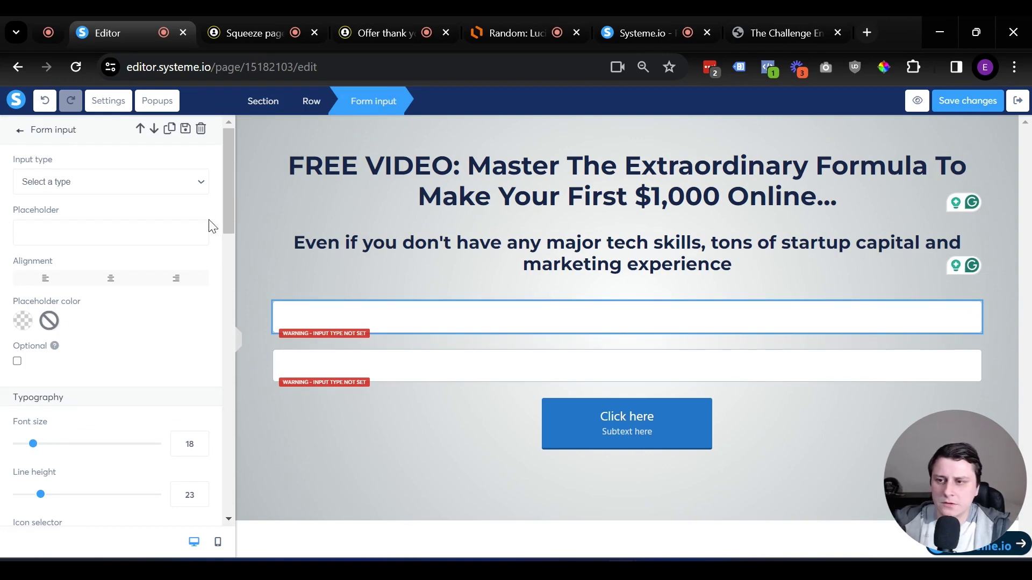
left_click(81, 183)
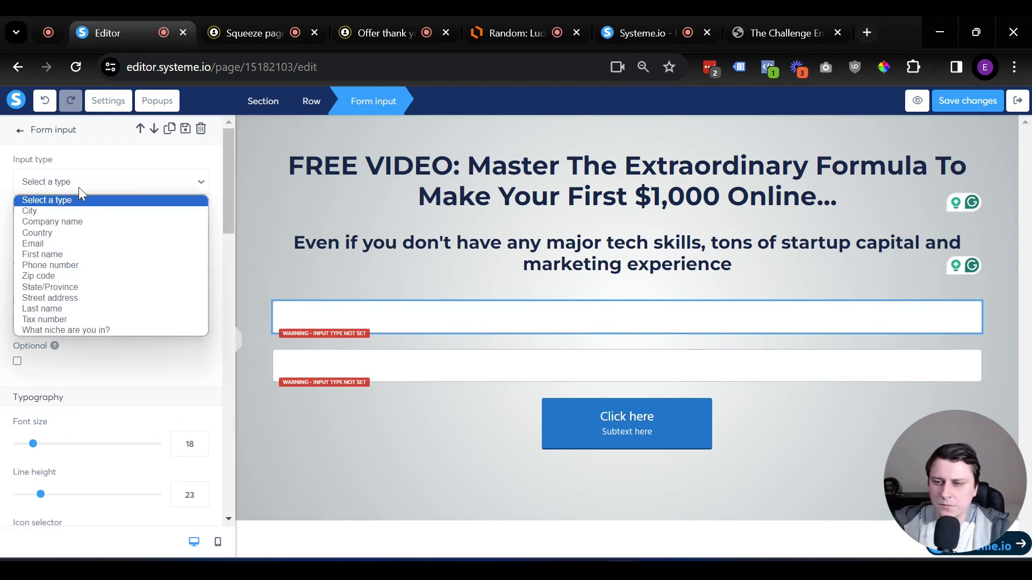
left_click(59, 255)
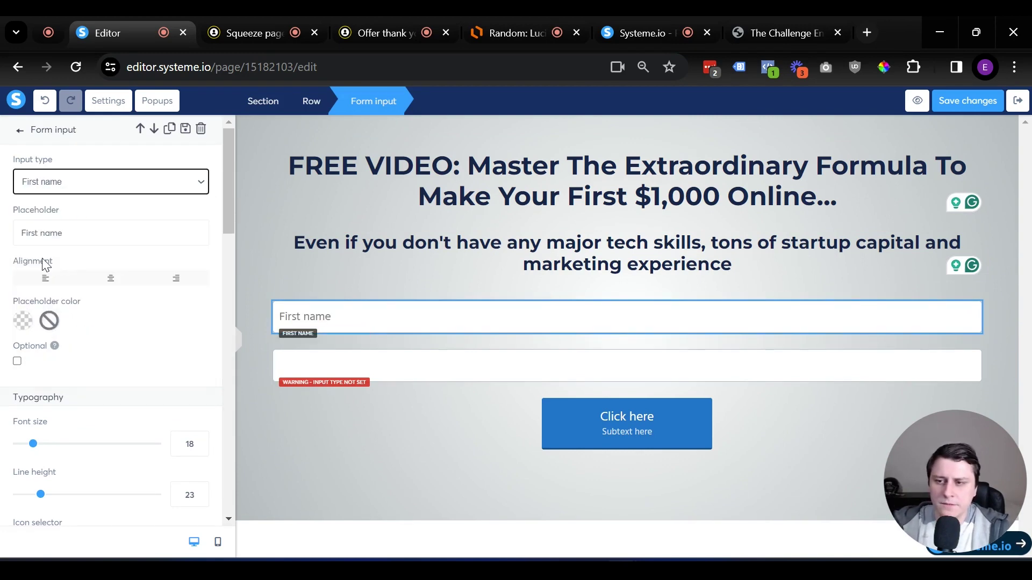
left_click(657, 375)
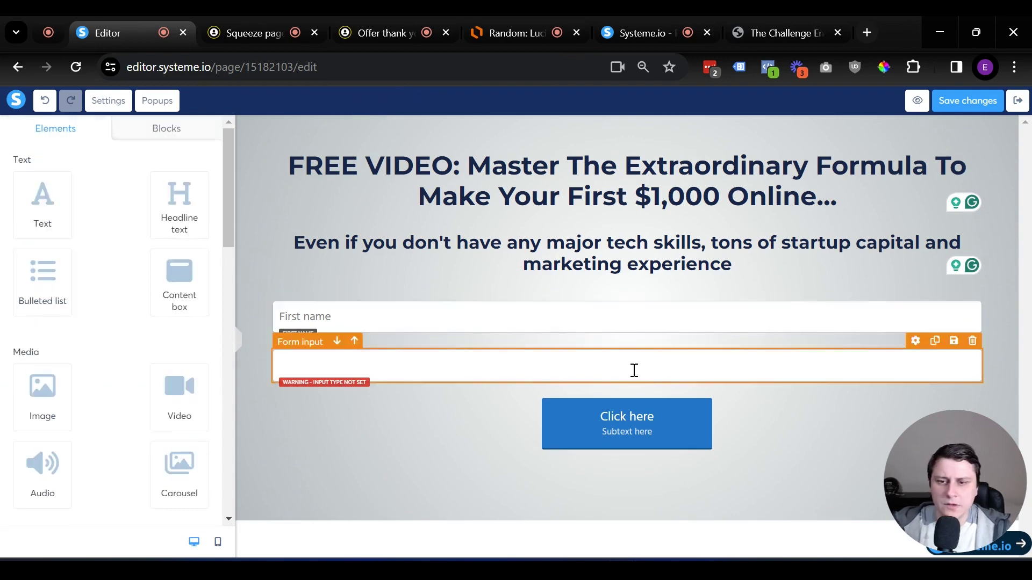
left_click(88, 182)
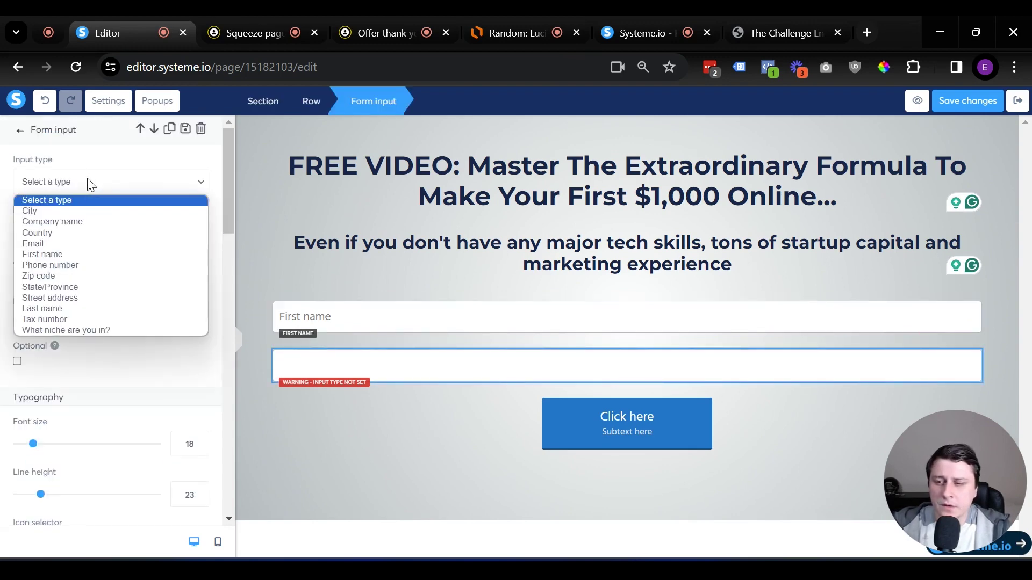
left_click(88, 244)
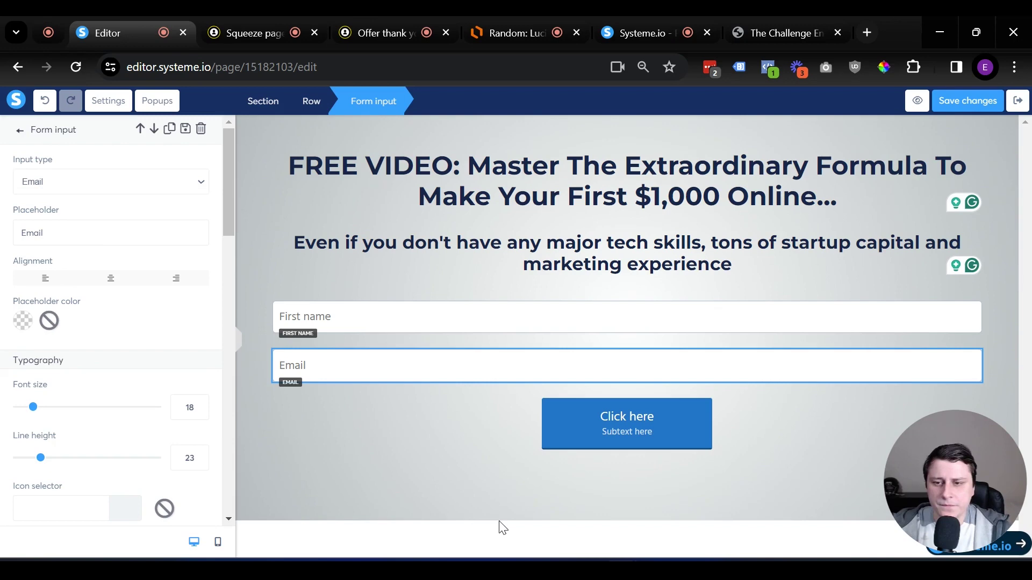
left_click(478, 519)
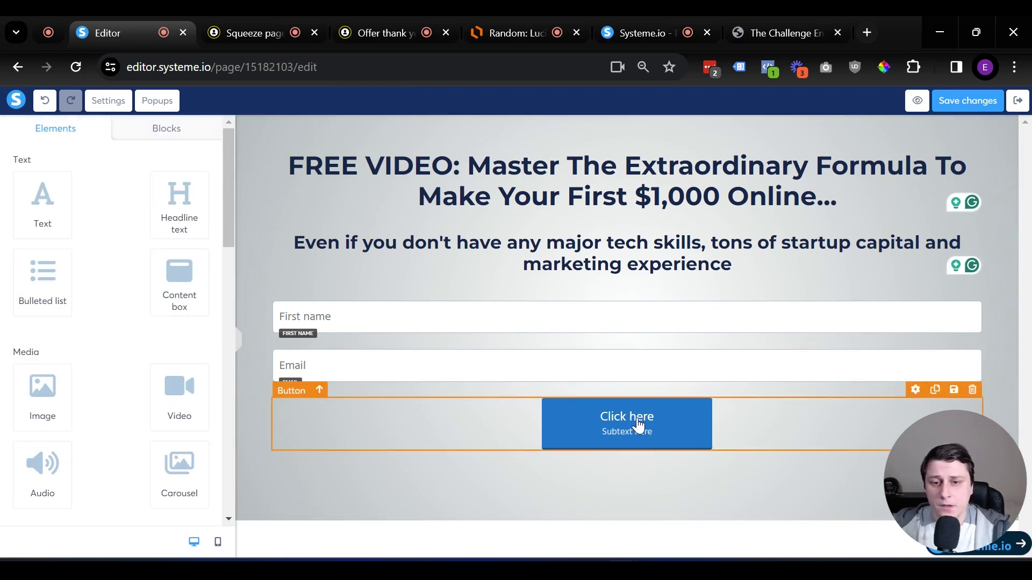
Keep the opt-in button submitting the form and redirecting to the next step
left_click(617, 434)
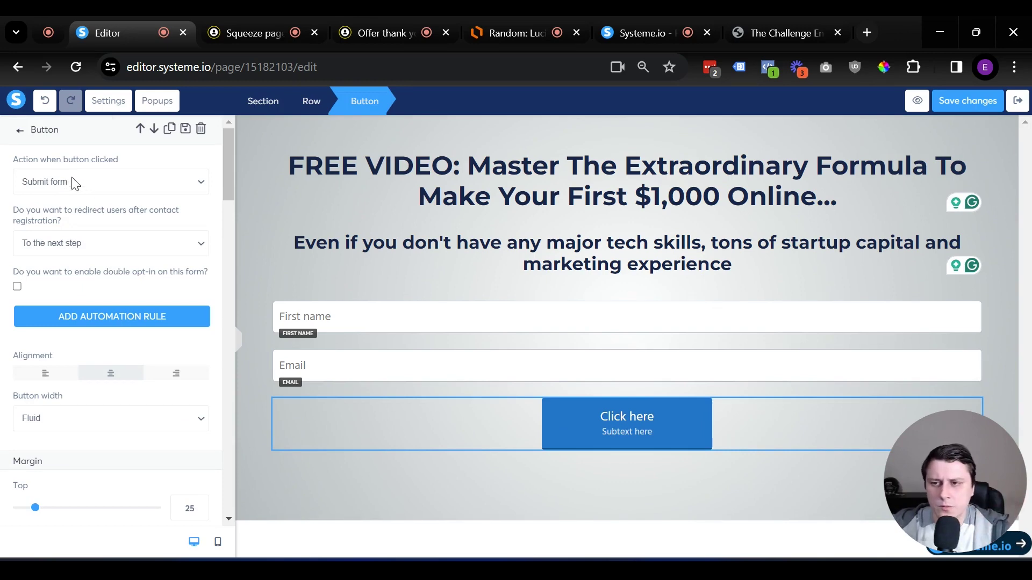
left_click(76, 183)
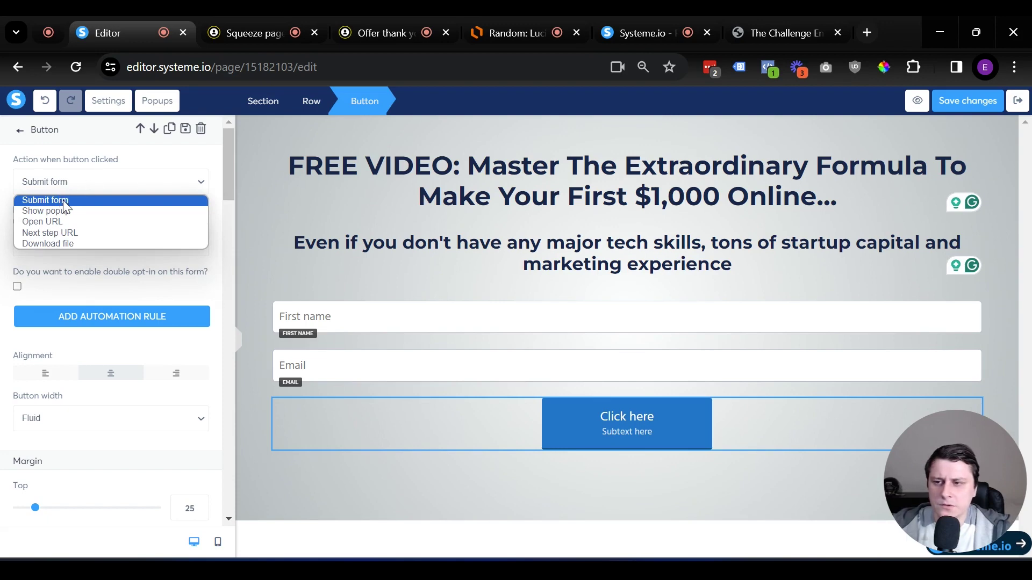
left_click(63, 200)
left_click(78, 246)
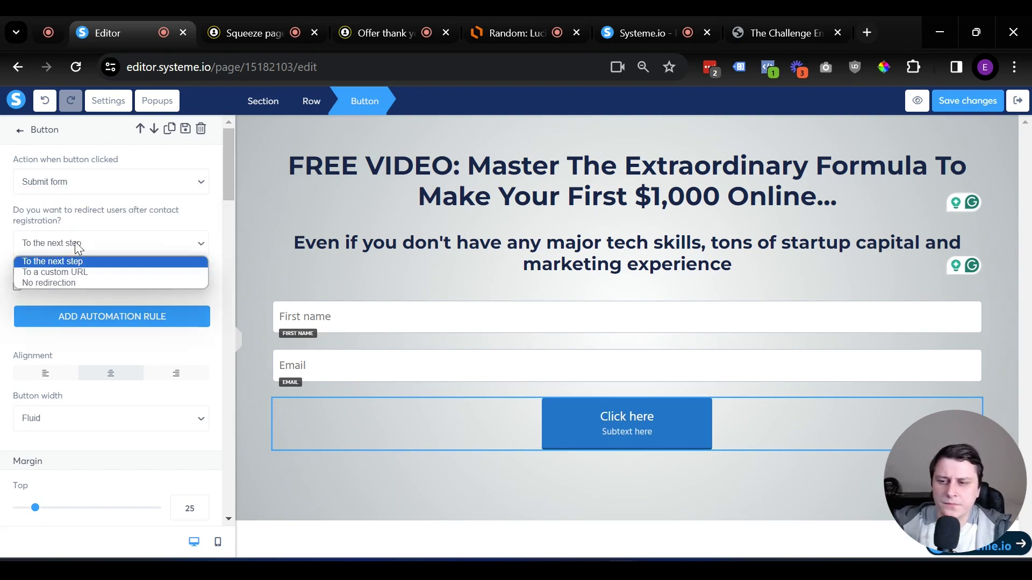
left_click(78, 246)
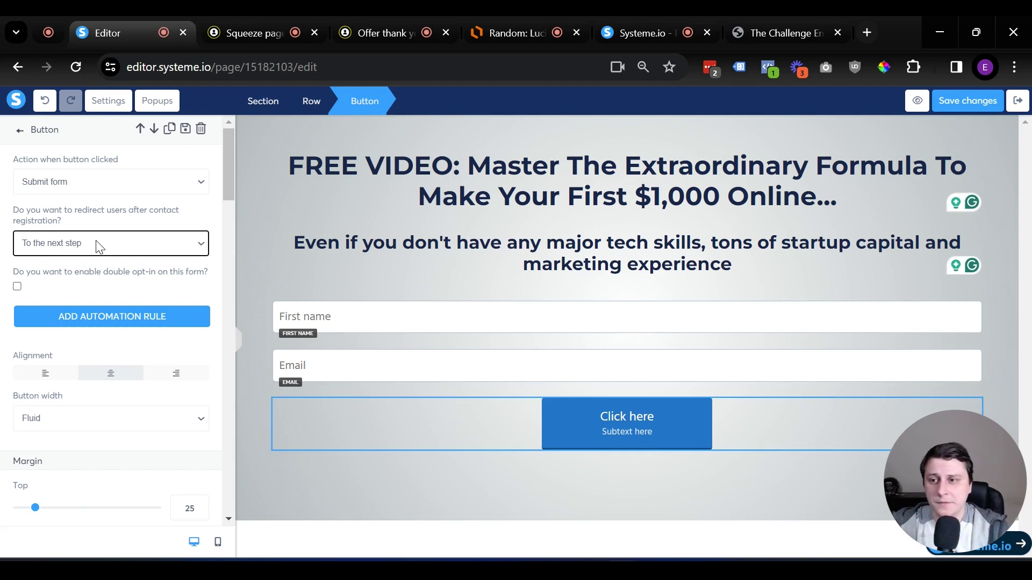
Change the button label to 'Watch the free training here' and delete its subtext
scroll(99, 247, "down", 7)
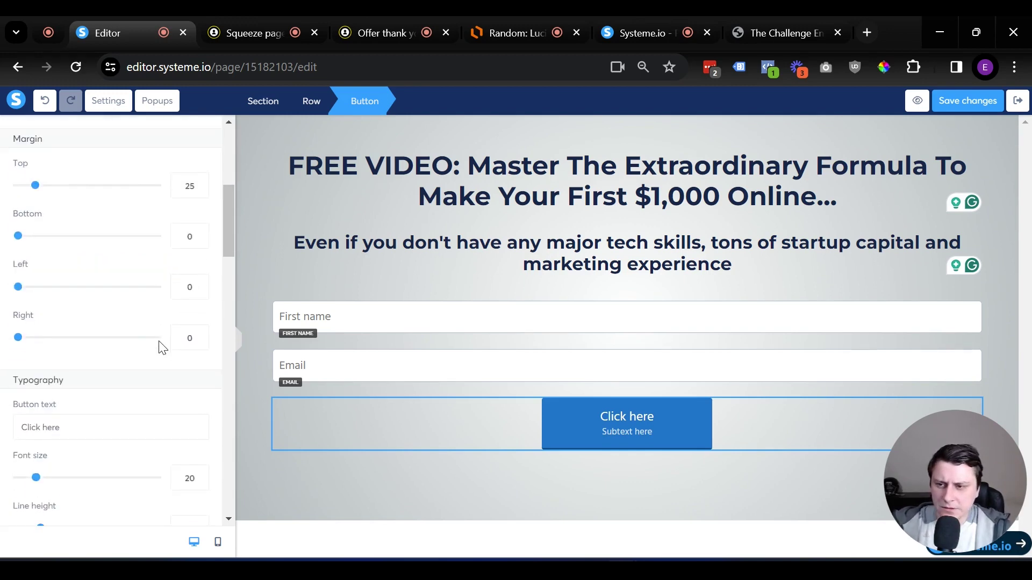
triple_click(79, 345)
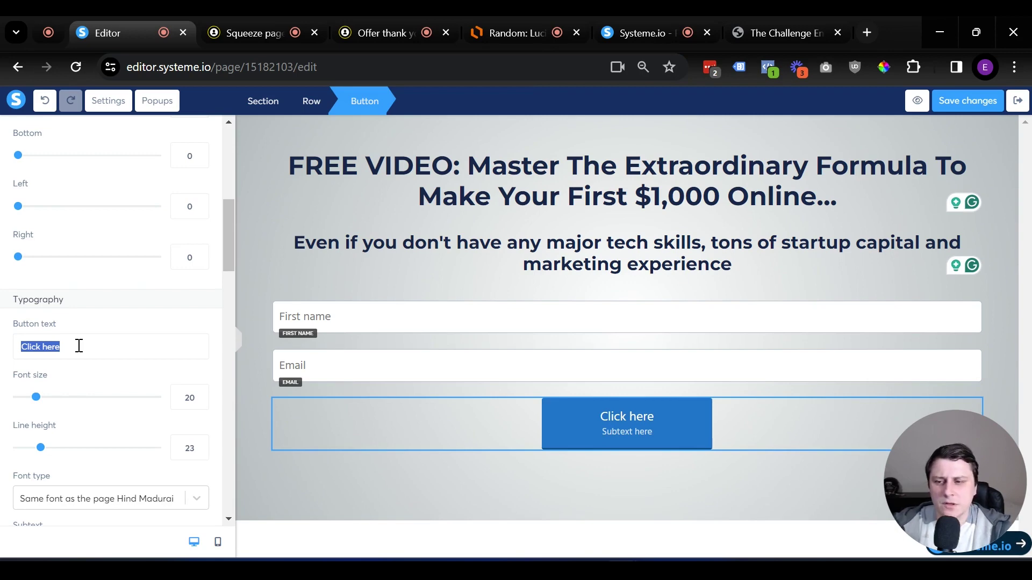
type("W")
key("BackSpace")
type("Watch the free")
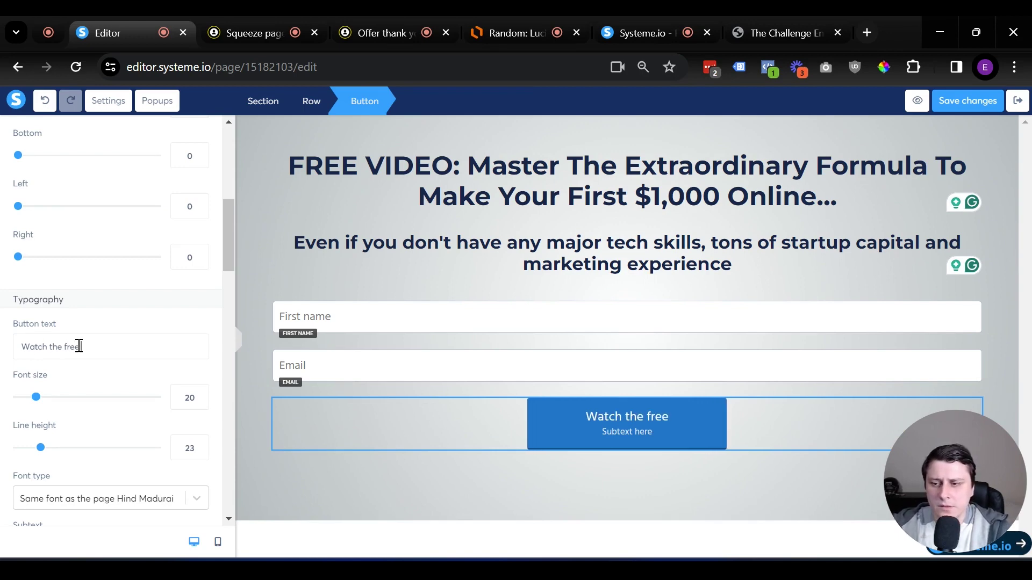
type(" training")
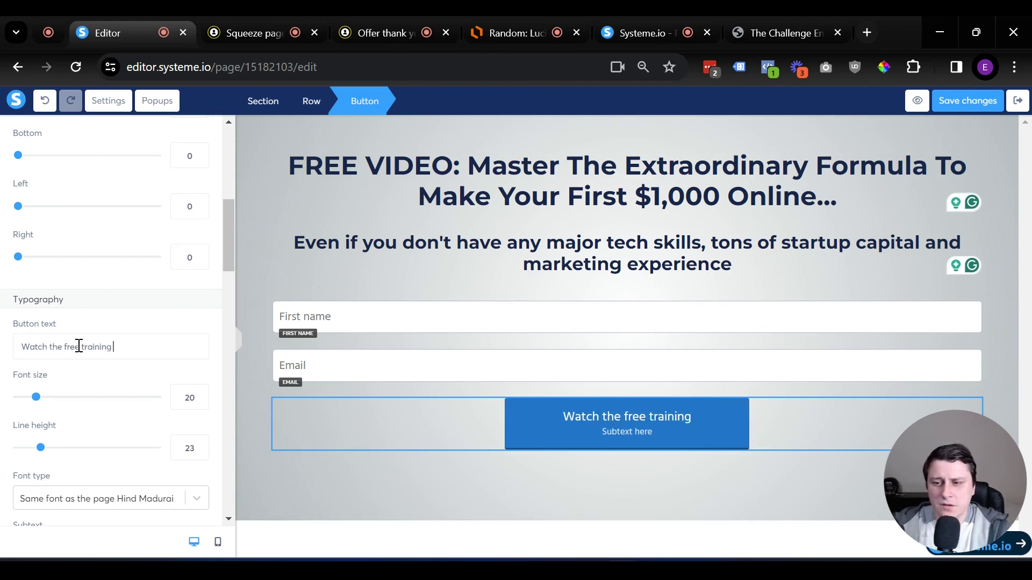
type(" here")
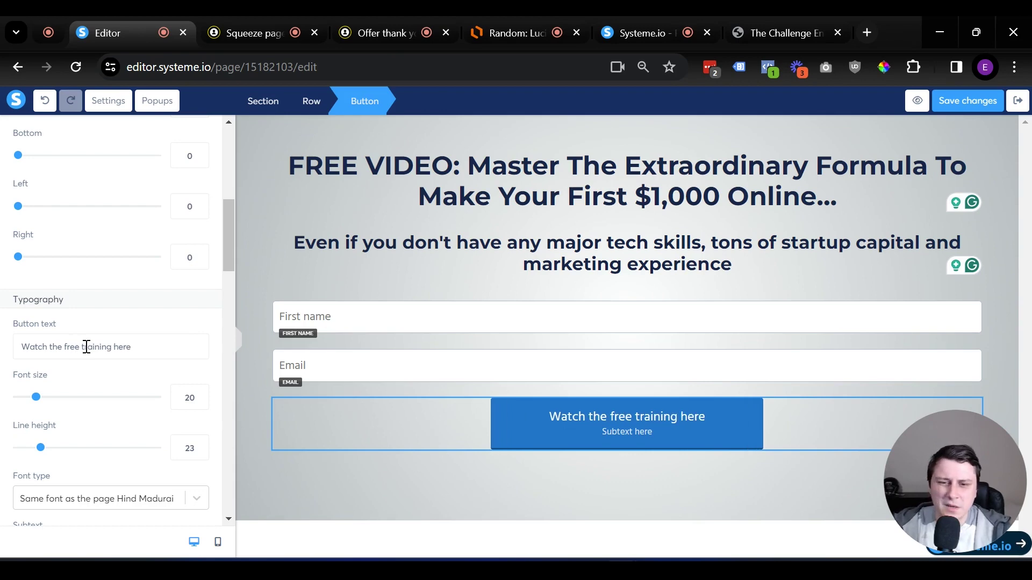
scroll(113, 397, "down", 3)
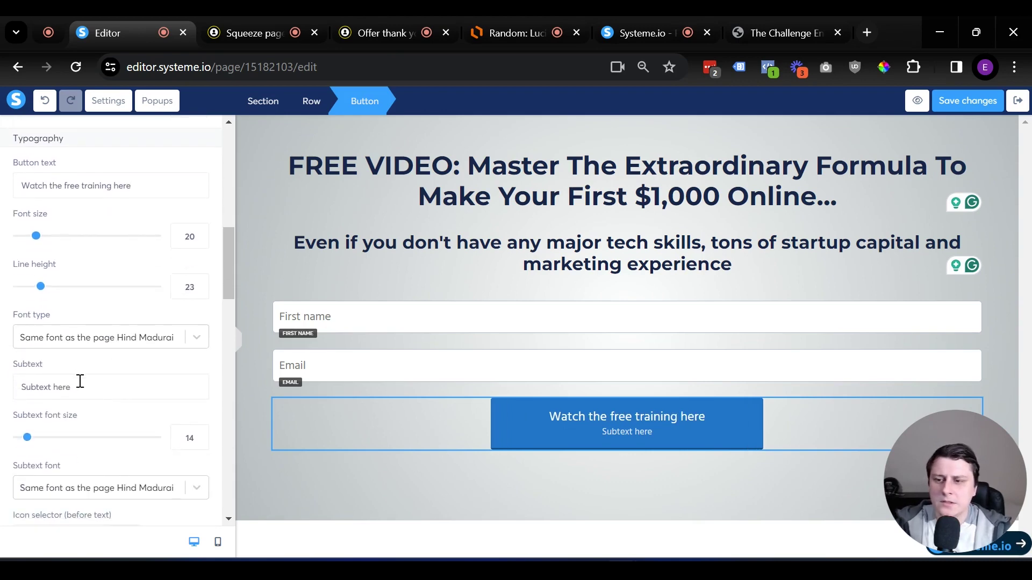
triple_click(80, 381)
key("BackSpace")
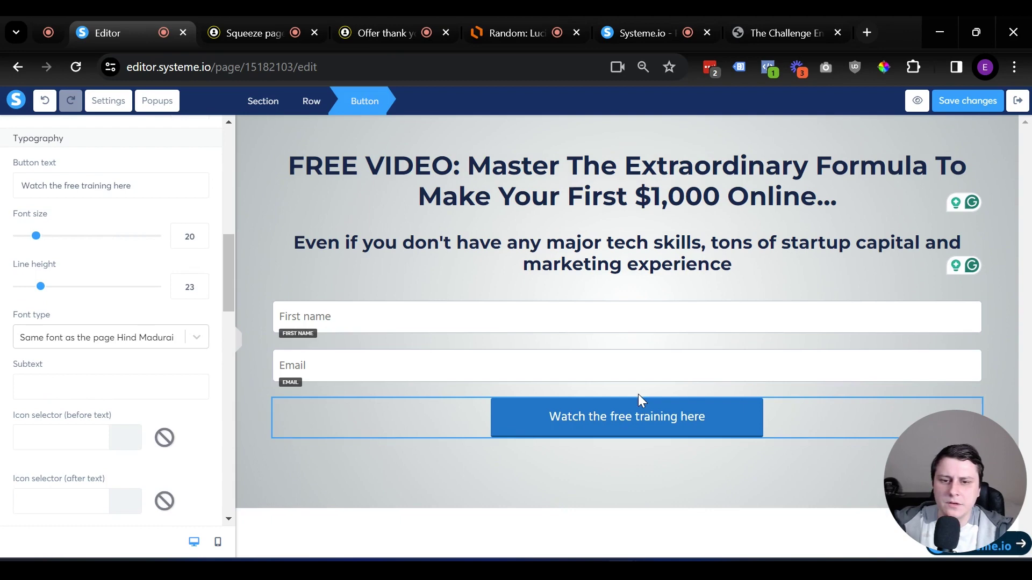
Give the button a red default background colour and save the squeeze page
left_click(662, 418)
left_click(662, 420)
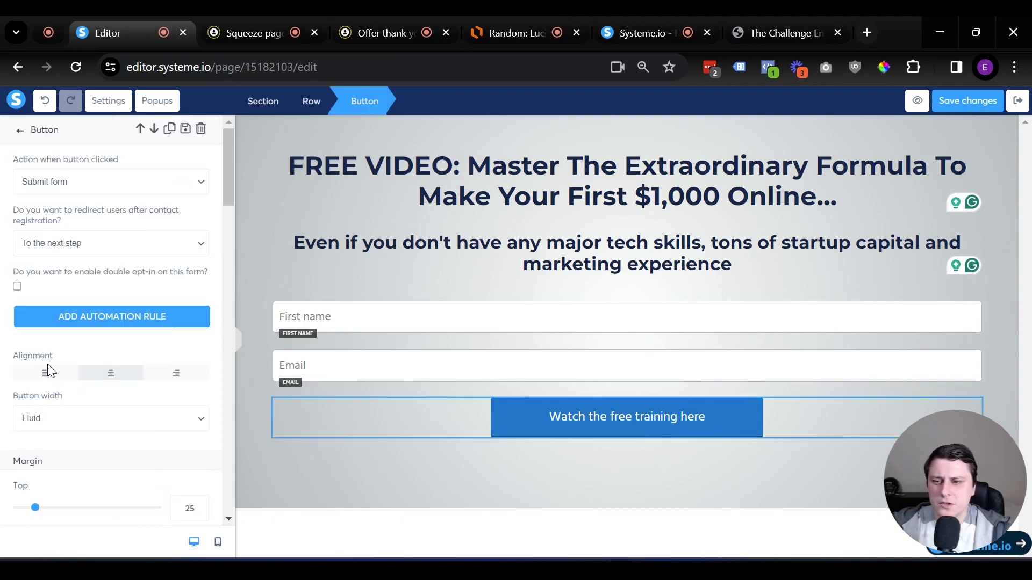
scroll(105, 360, "down", 6)
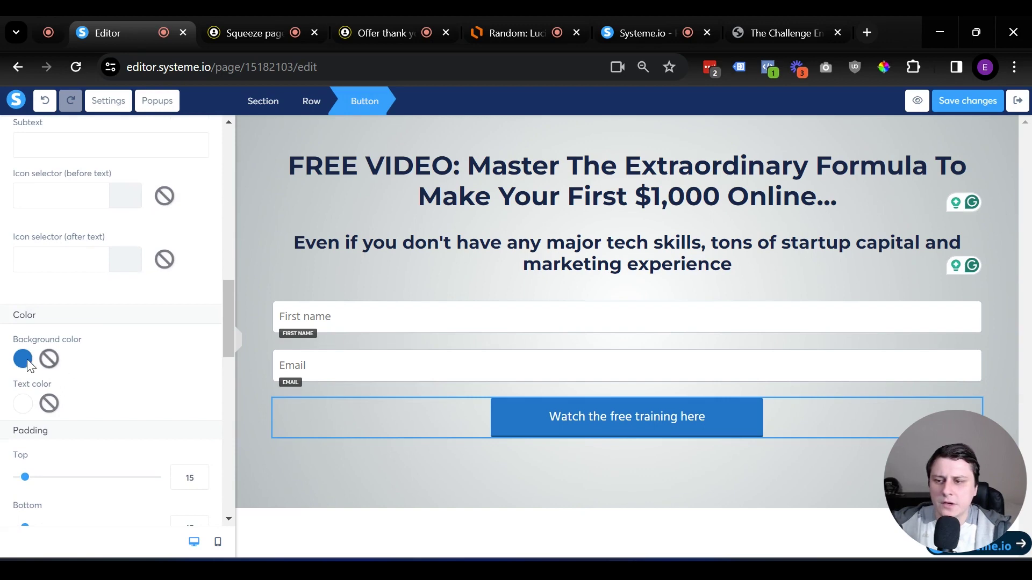
left_click(24, 359)
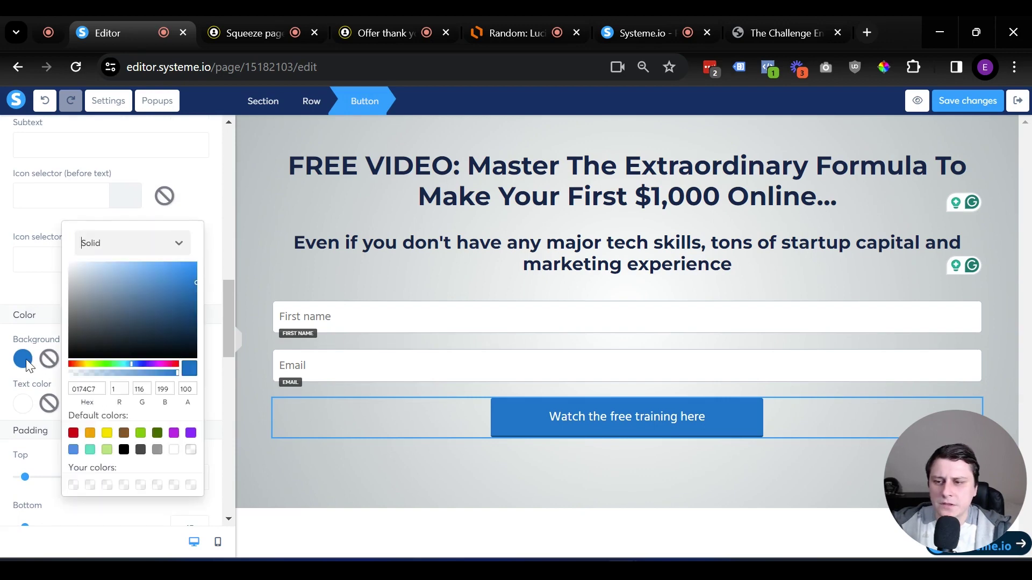
left_click(75, 432)
left_click(587, 477)
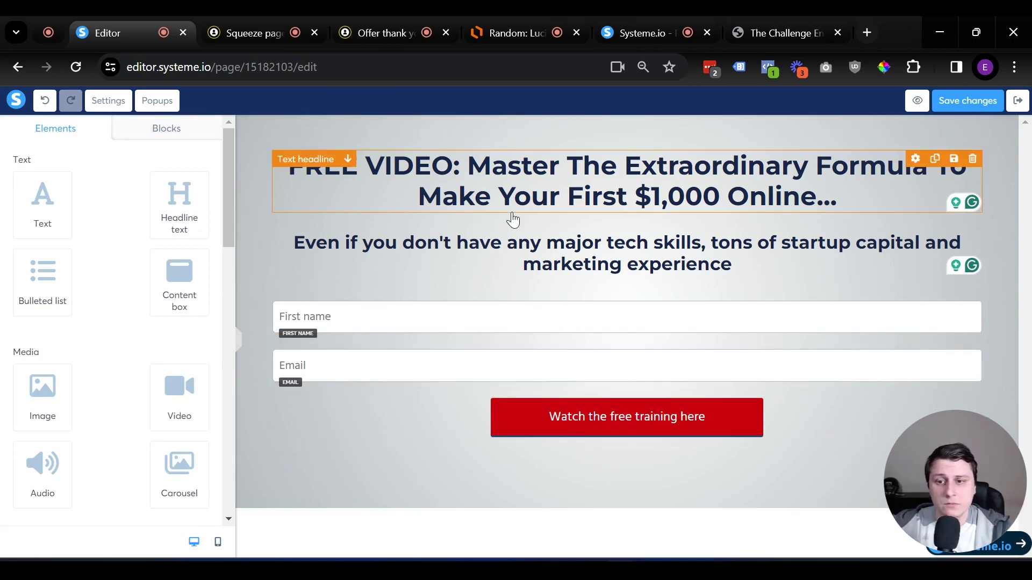
left_click(965, 100)
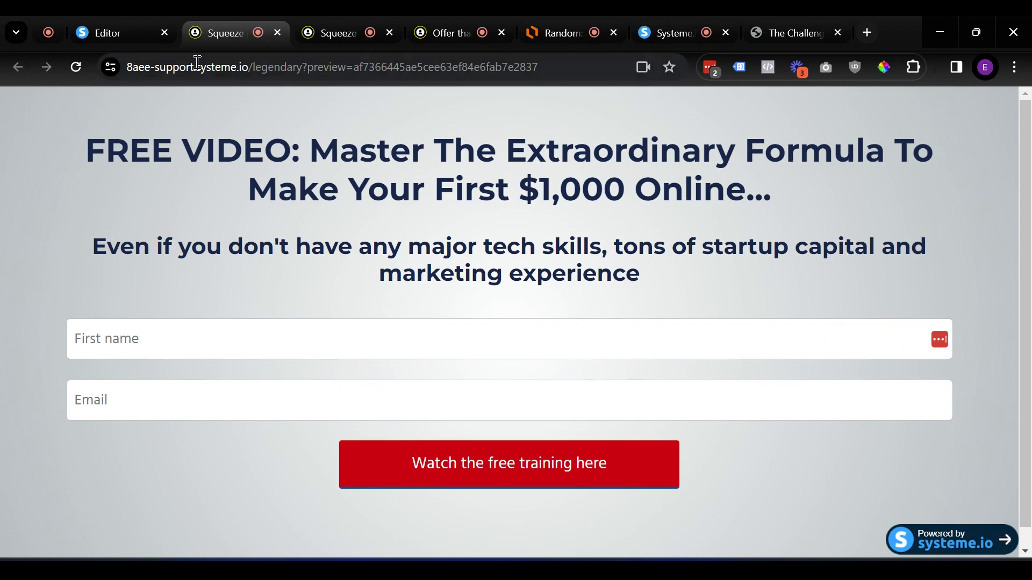
Close the preview, exit the editor and go to the Thank You / Download Page step
middle_click(230, 30)
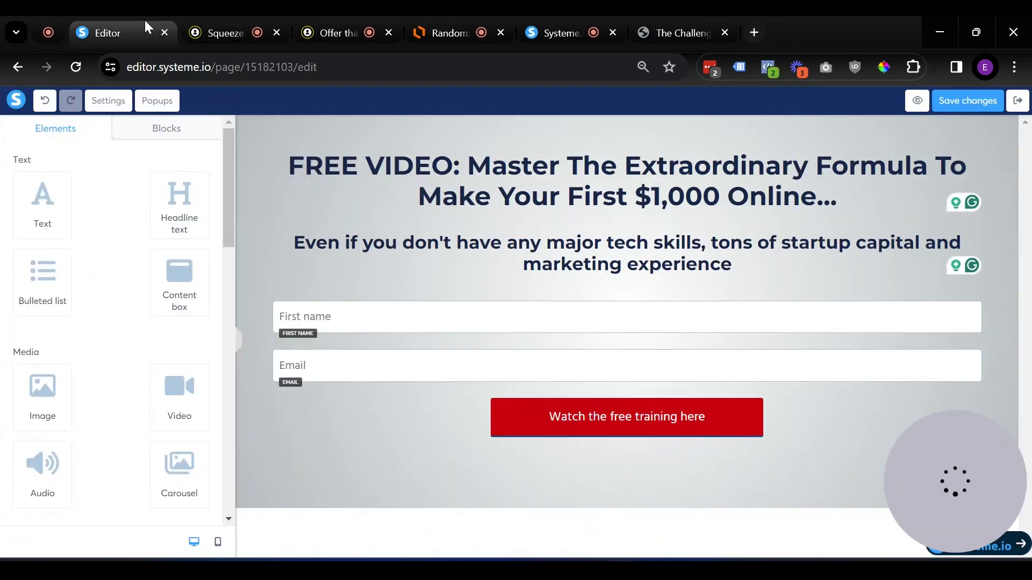
left_click(1017, 106)
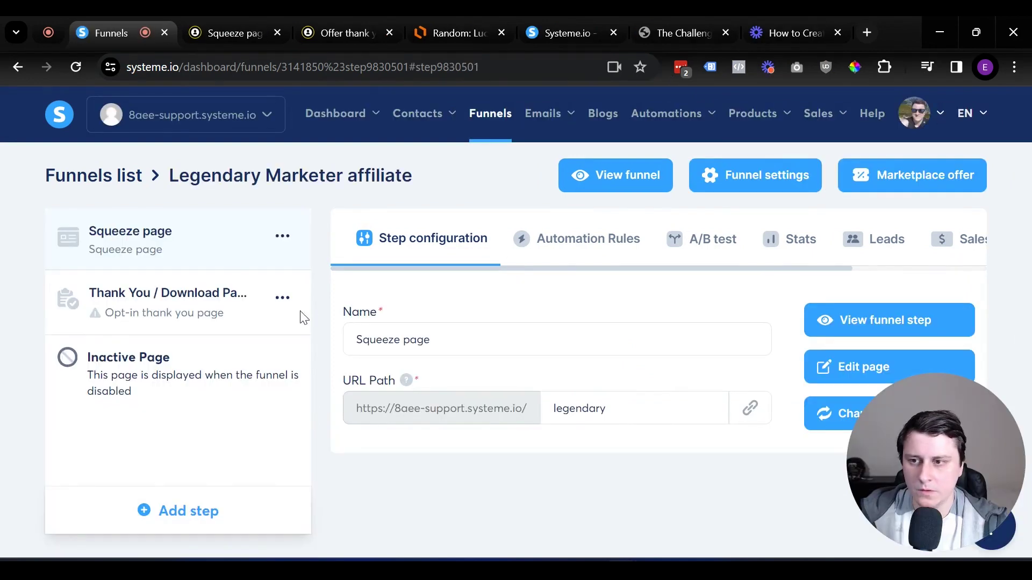
left_click(172, 324)
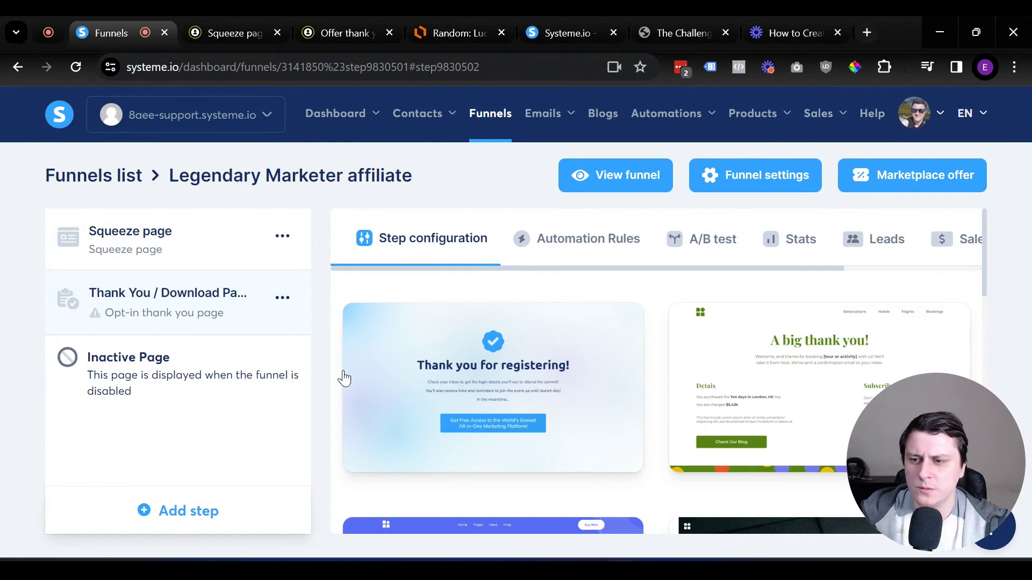
Choose the 'Thank you for registering' template for the thank-you step
mouse_move(470, 386)
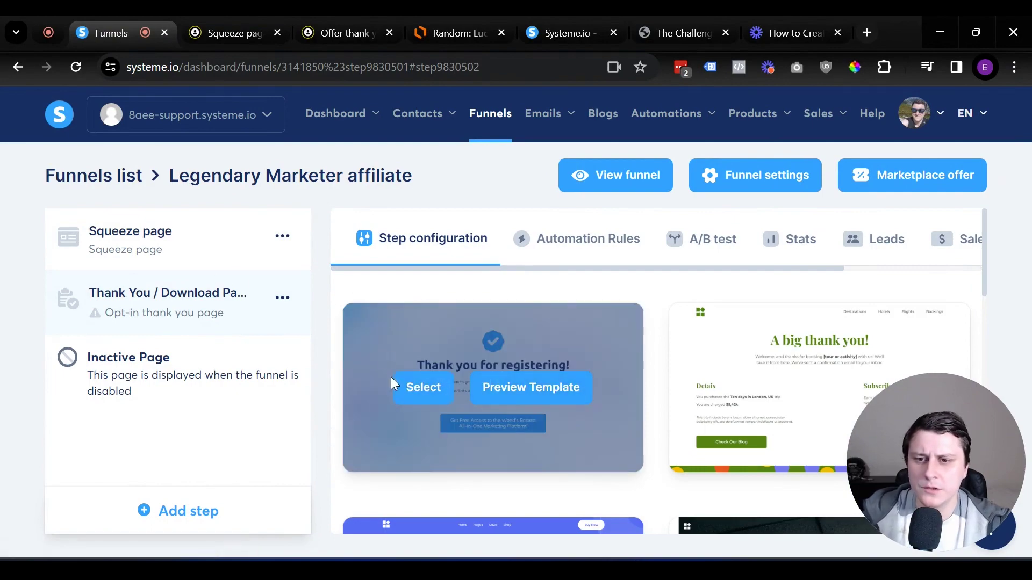
scroll(525, 389, "down", 5)
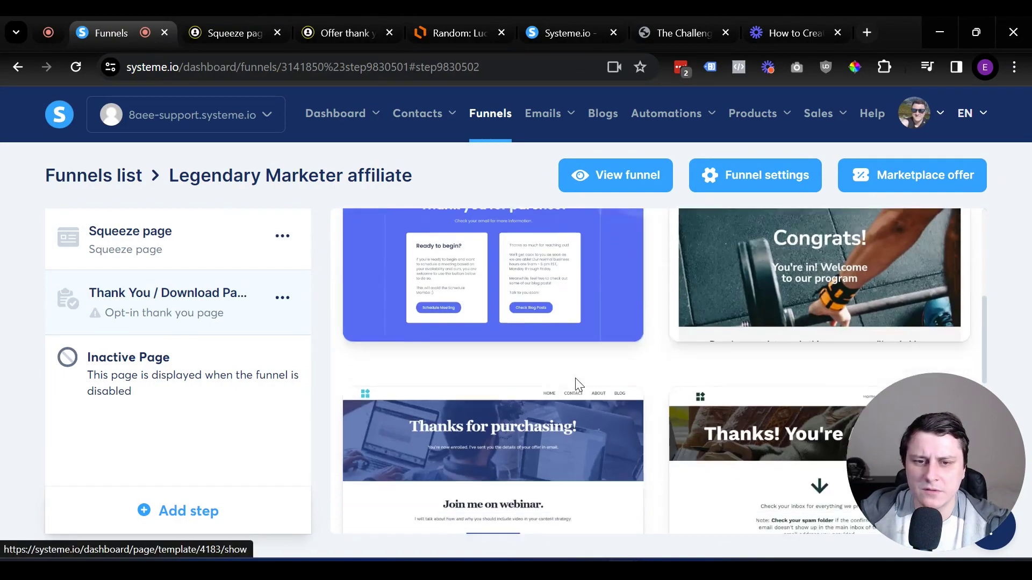
scroll(576, 387, "up", 4)
scroll(578, 385, "up", 2)
left_click(425, 390)
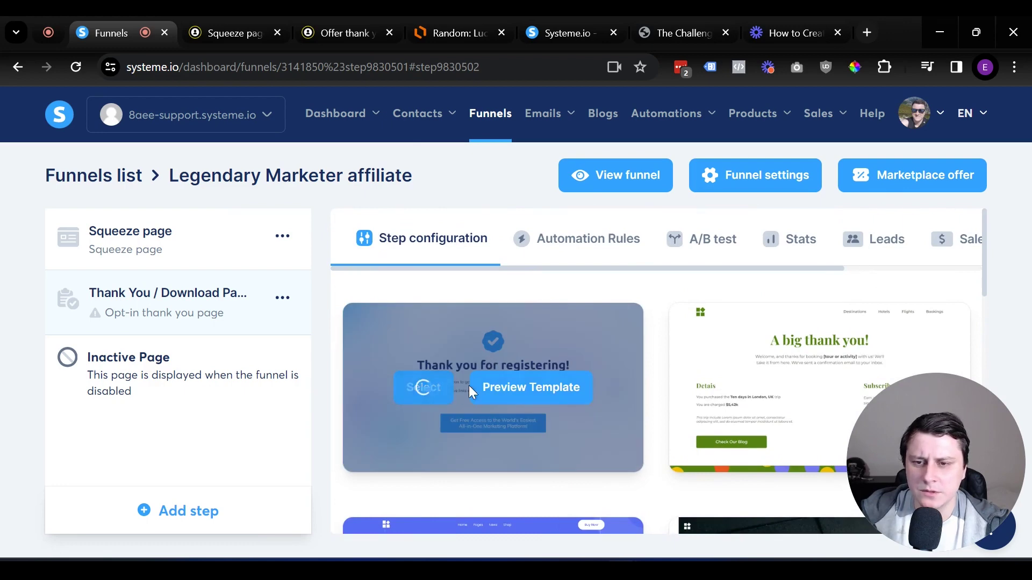
Set the step's URL path to legendary-bridge, save it, and edit the page
left_click_drag(616, 406, 559, 406)
double_click(558, 406)
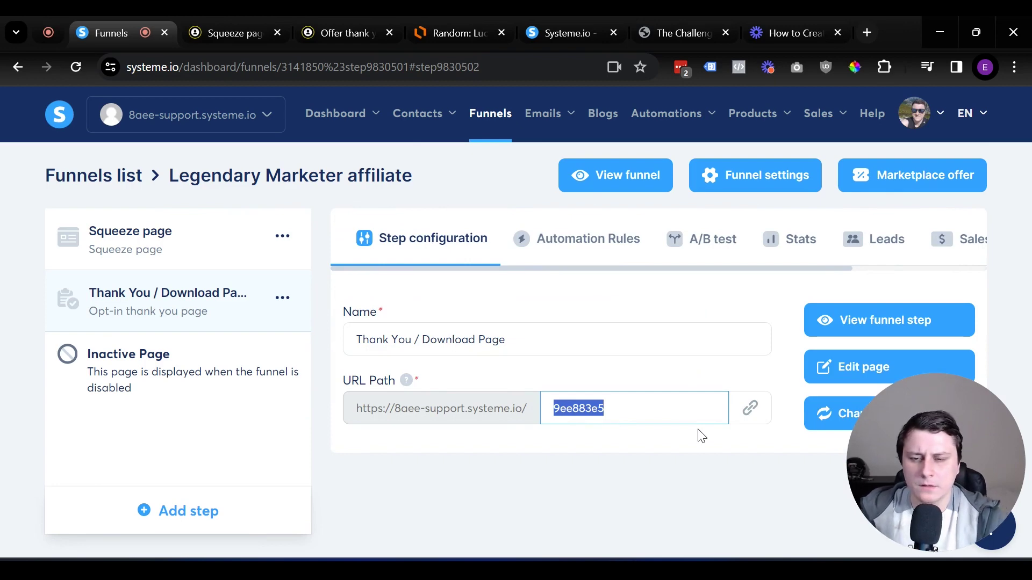
type("legendary")
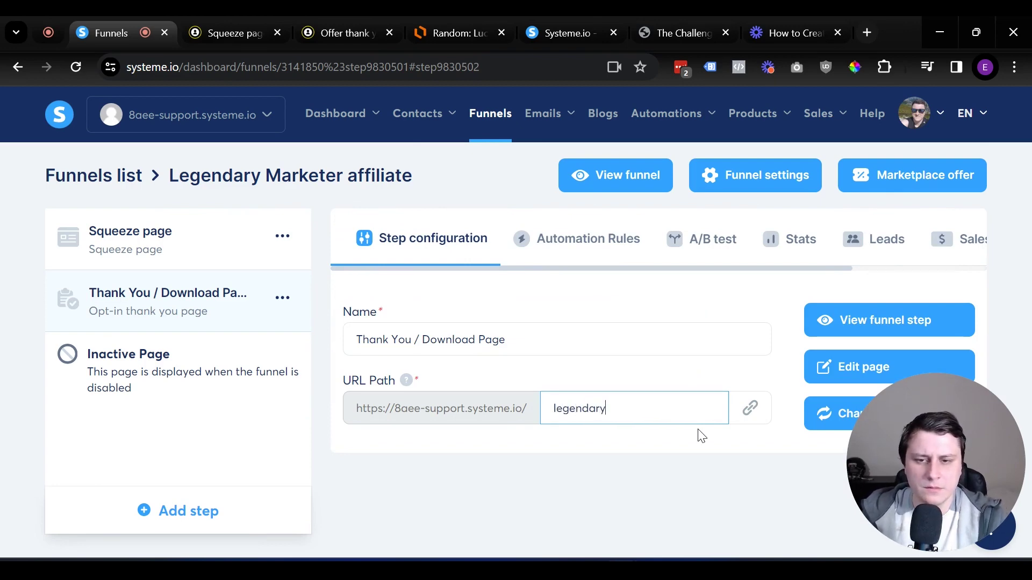
type("-ty")
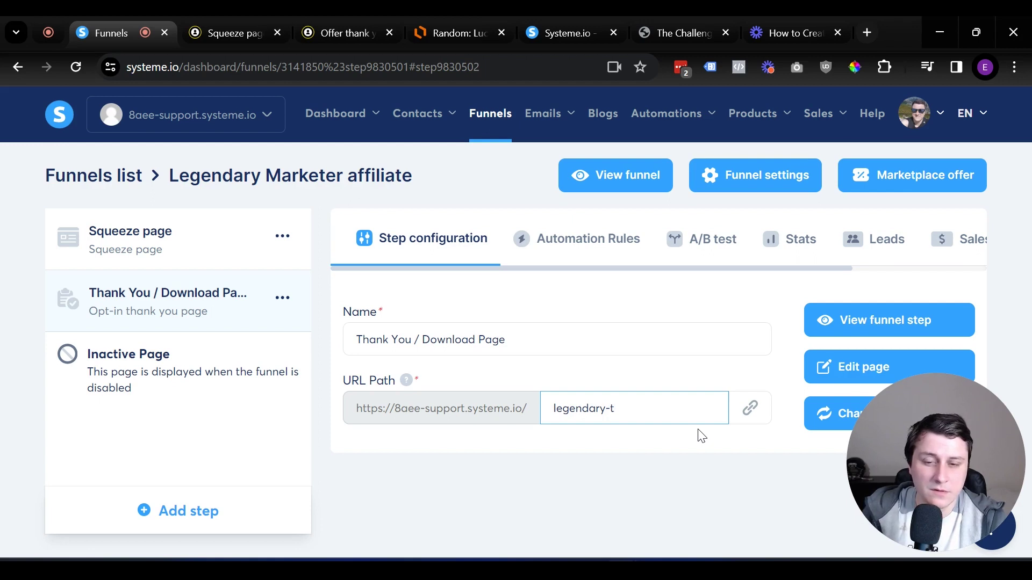
key("BackSpace")
key("BackSpace")
type("bridg")
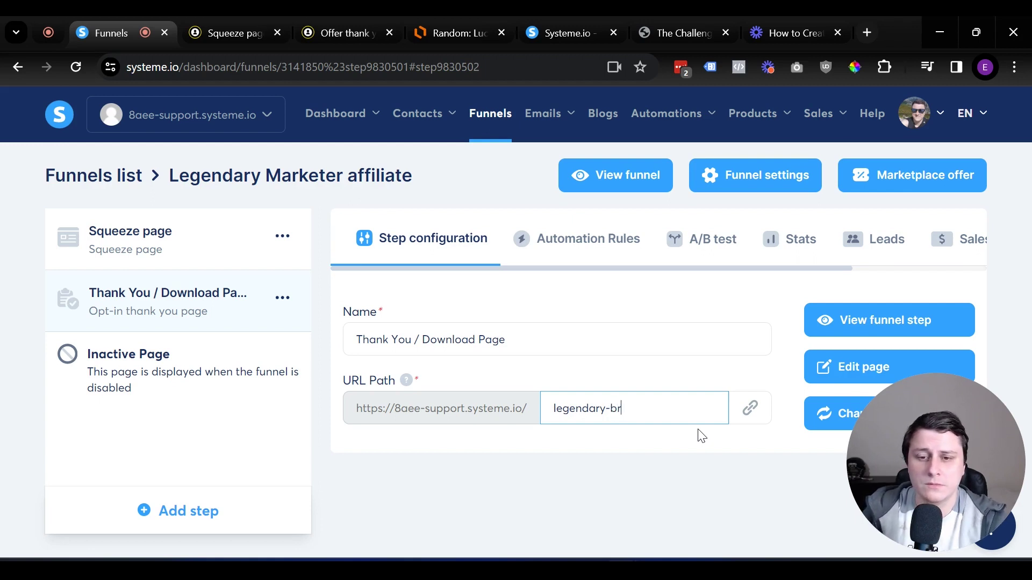
type("e")
left_click(652, 417)
left_click(905, 371)
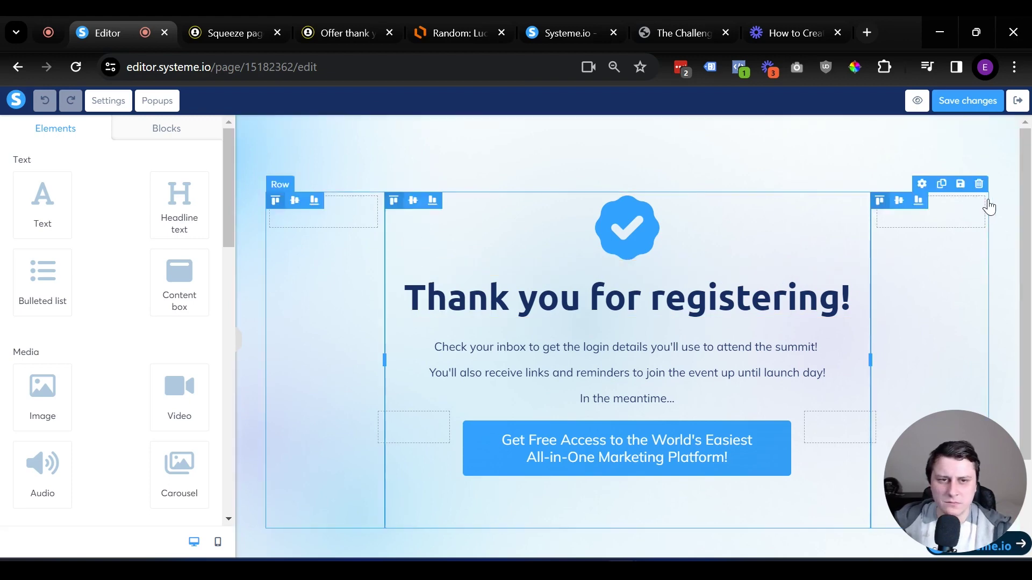
Delete the template's content row and set the empty section's background image to Greygradient.png
left_click(979, 184)
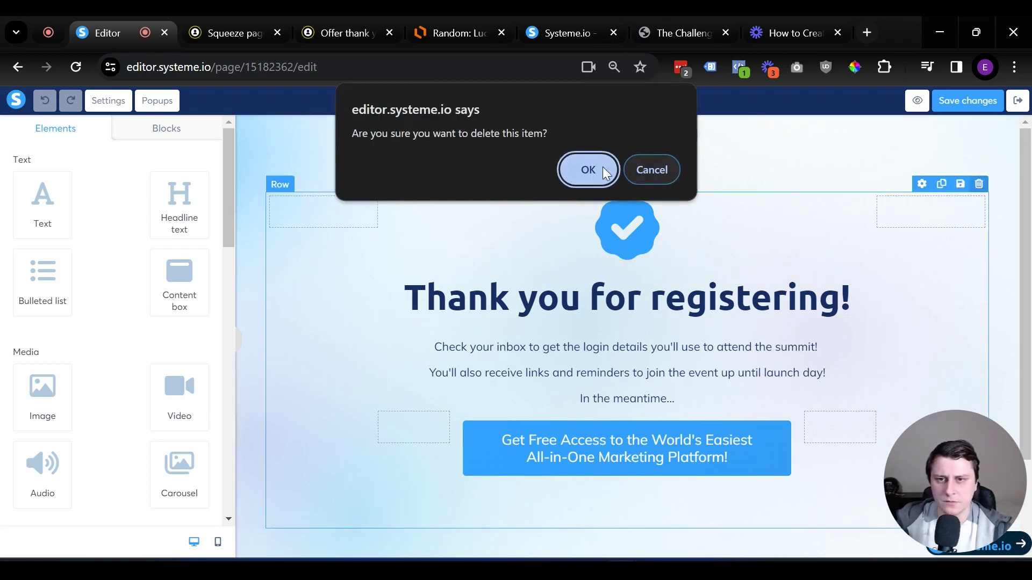
left_click(608, 172)
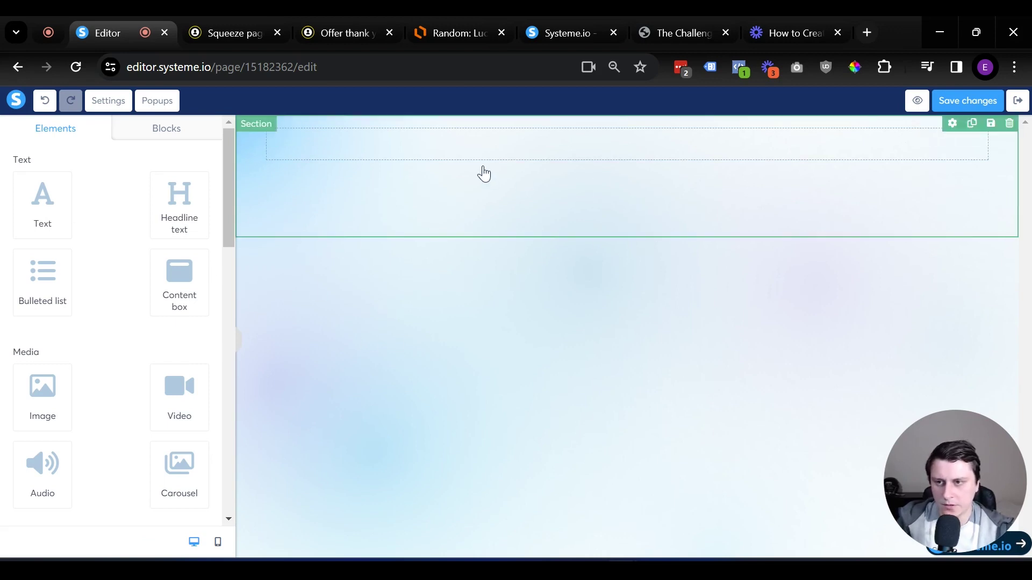
left_click(455, 215)
scroll(167, 322, "down", 3)
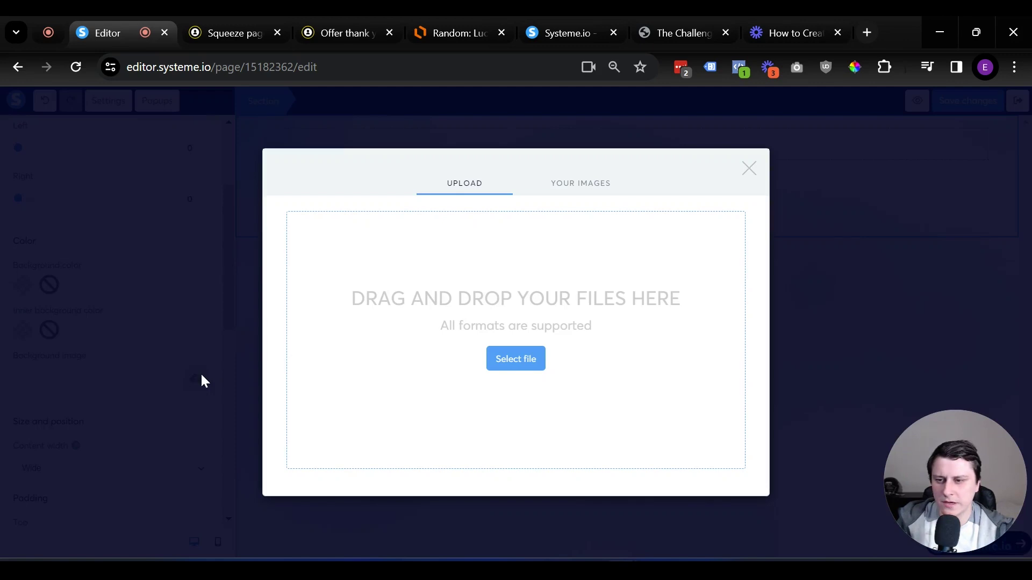
left_click(196, 379)
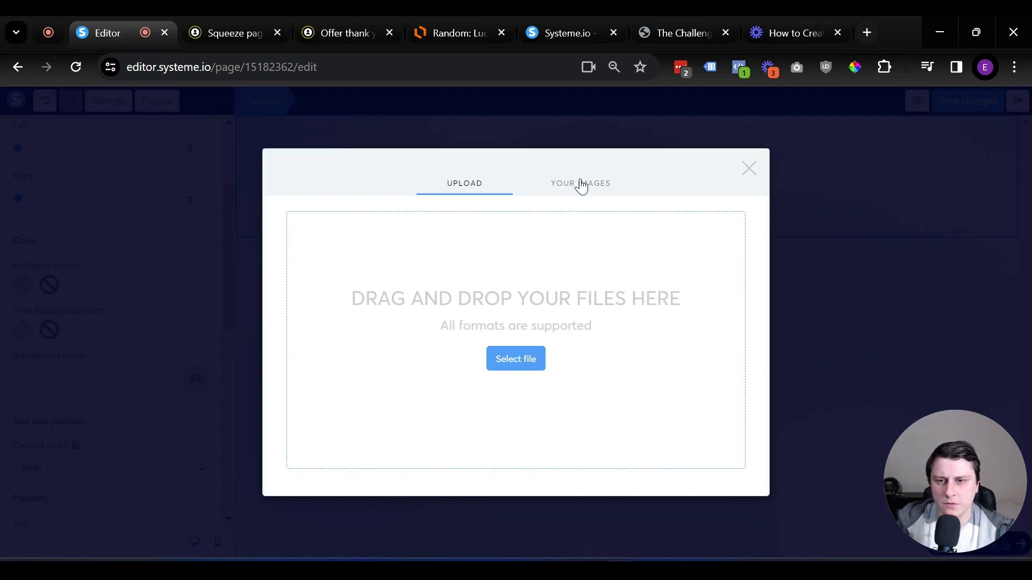
left_click(579, 183)
left_click(339, 321)
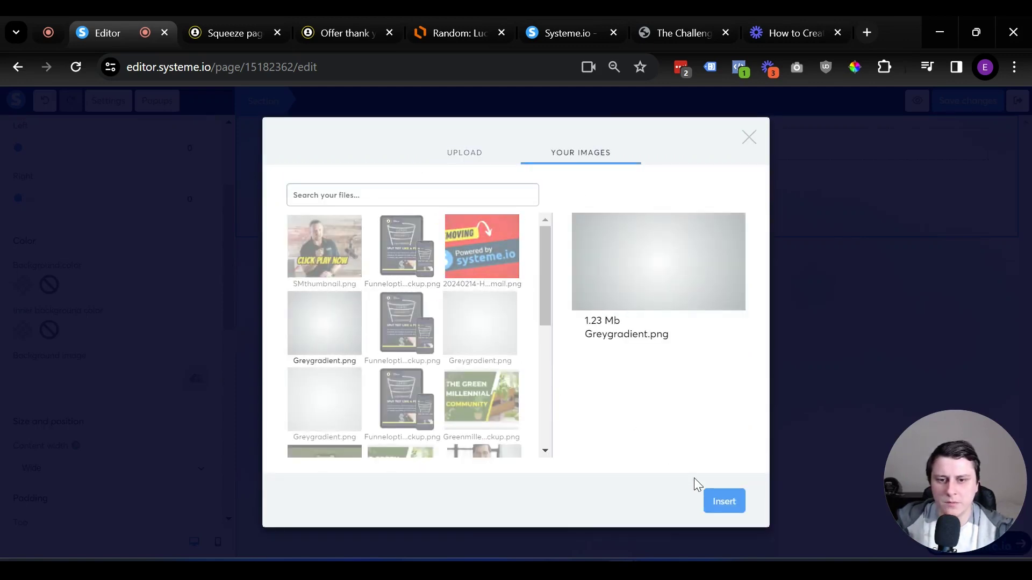
left_click(719, 502)
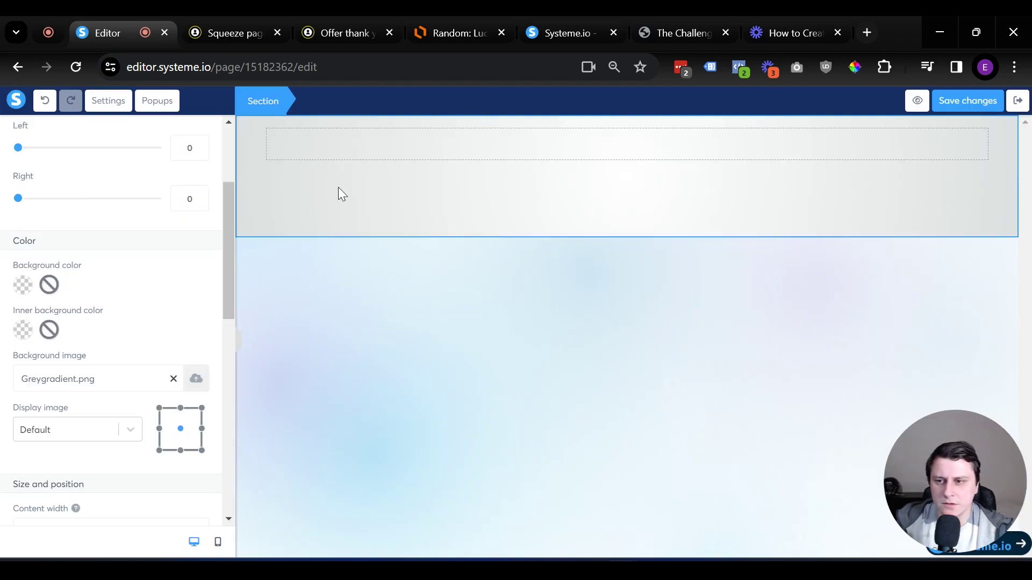
scroll(35, 203, "up", 3)
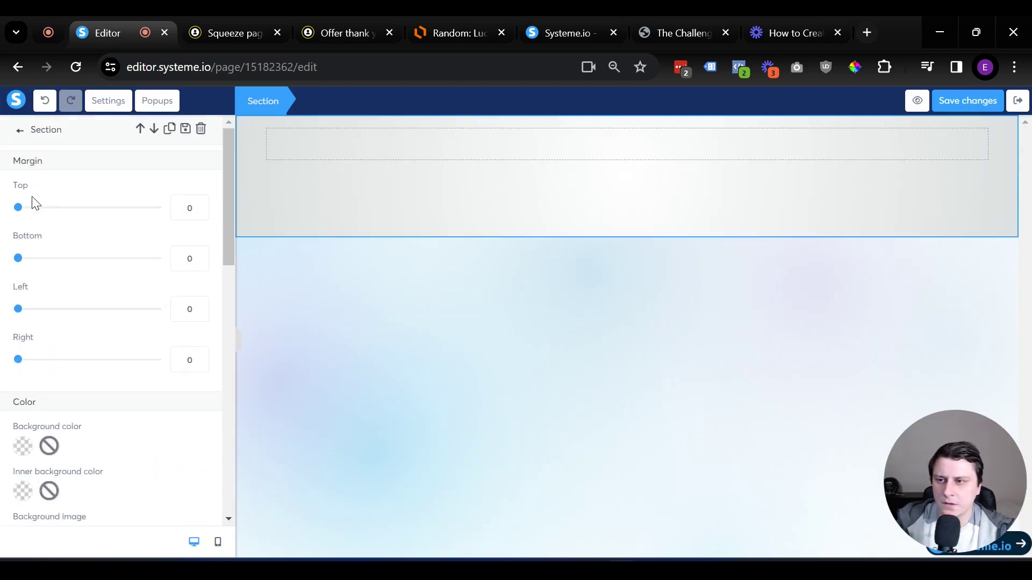
left_click(20, 131)
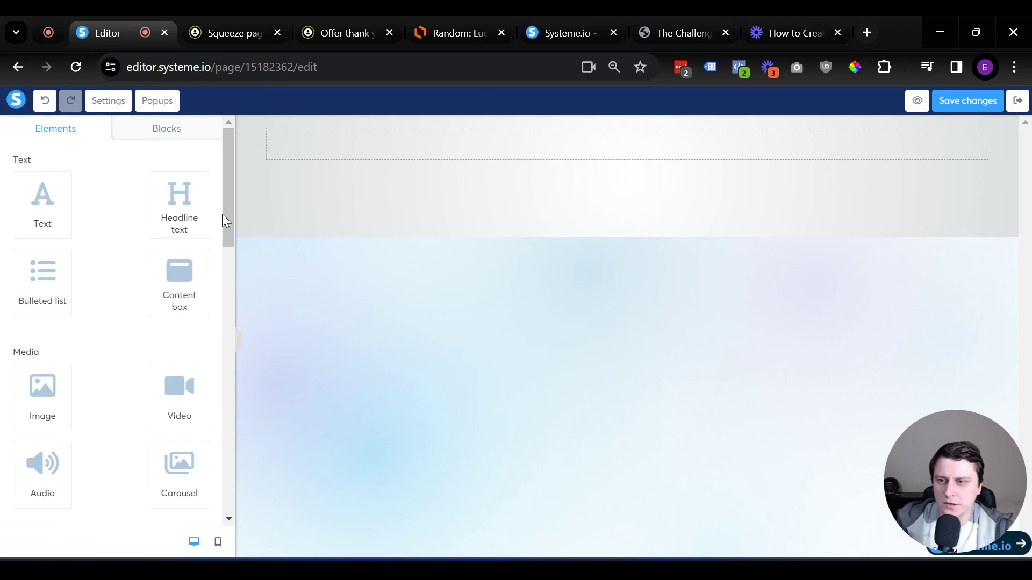
Drag a headline, an image and a button into the grey section, then view the challenge page
left_click_drag(181, 201, 678, 151)
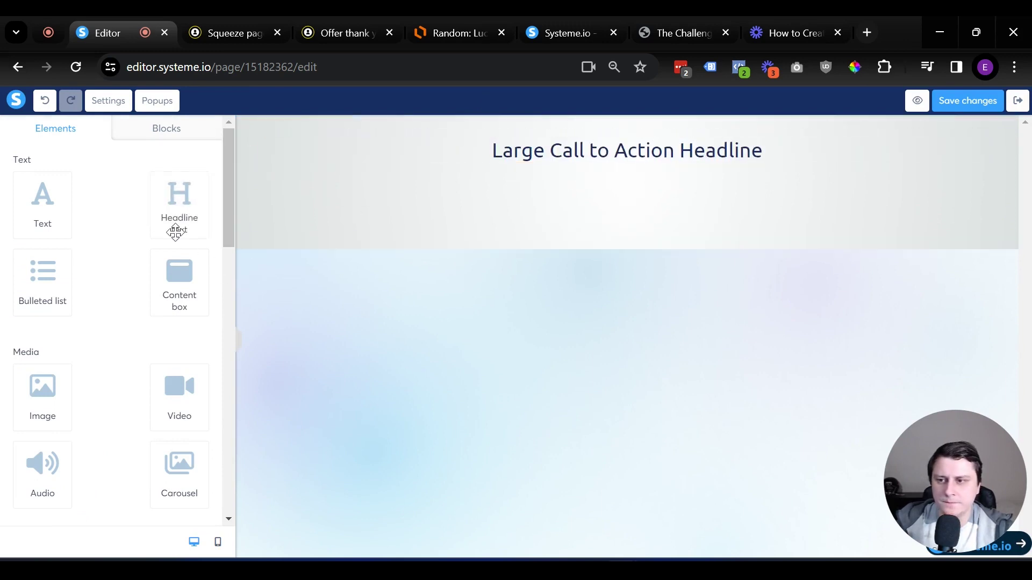
left_click_drag(41, 387, 629, 169)
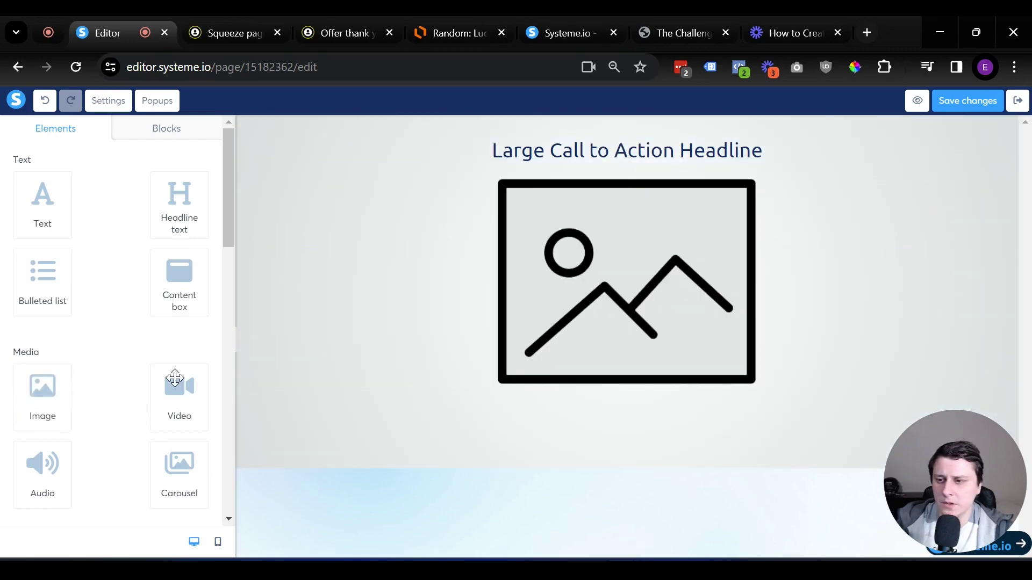
scroll(113, 361, "down", 5)
scroll(112, 359, "down", 6)
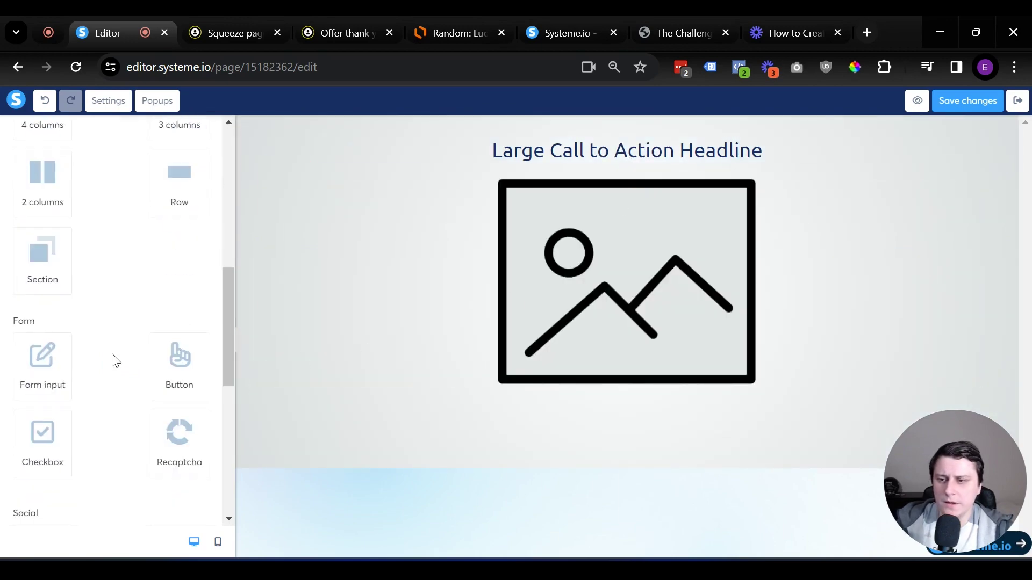
left_click_drag(166, 301, 629, 383)
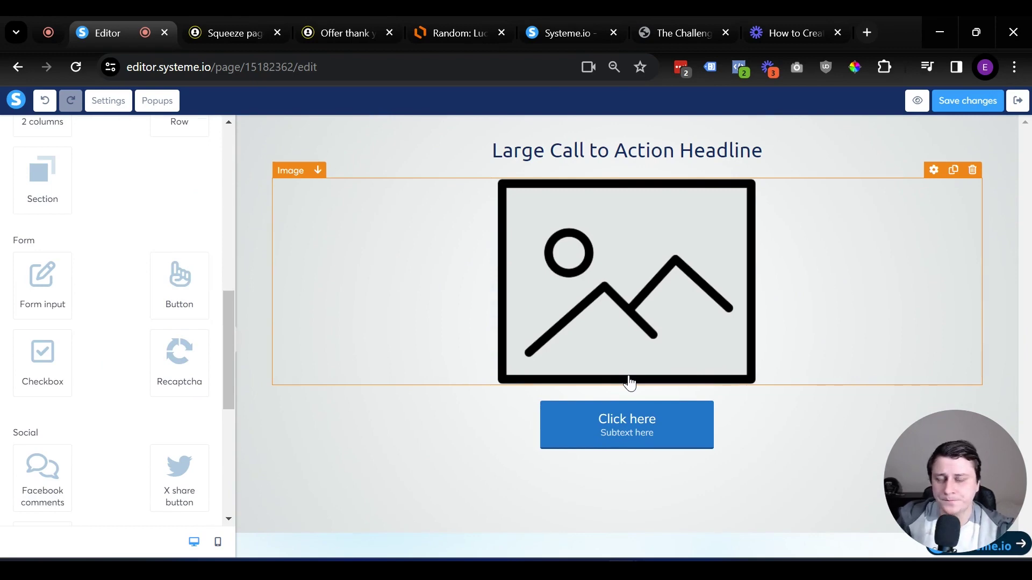
left_click(628, 120)
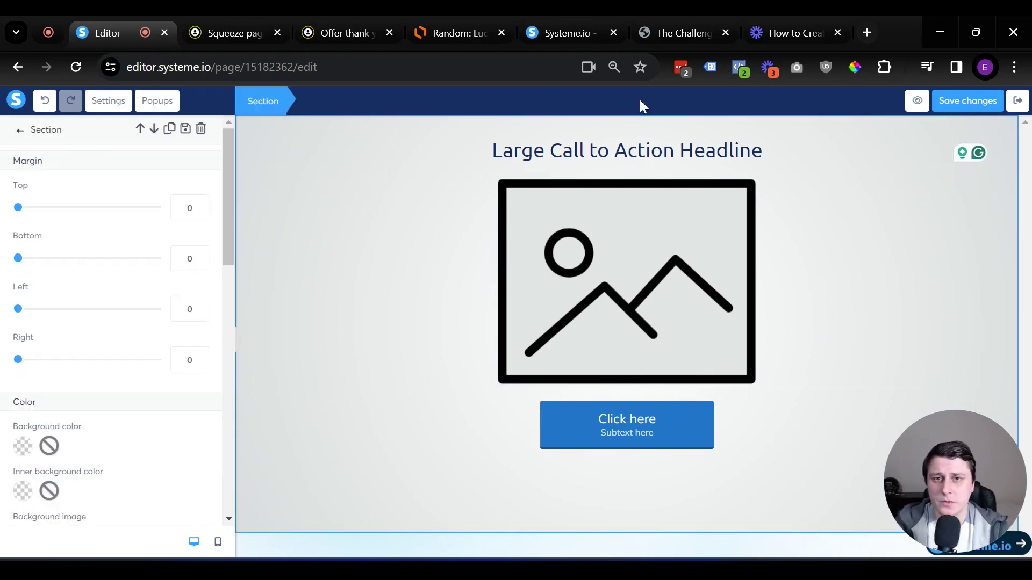
left_click(684, 32)
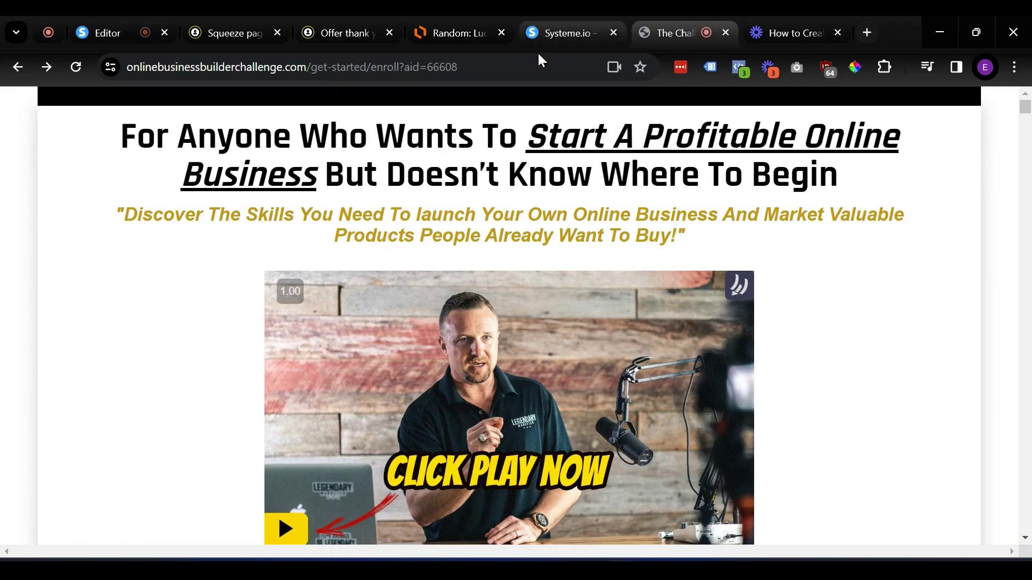
Copy the enrollment page URL and replace the headline with the 'Congratulations! Here's your access…' text
left_click(524, 66)
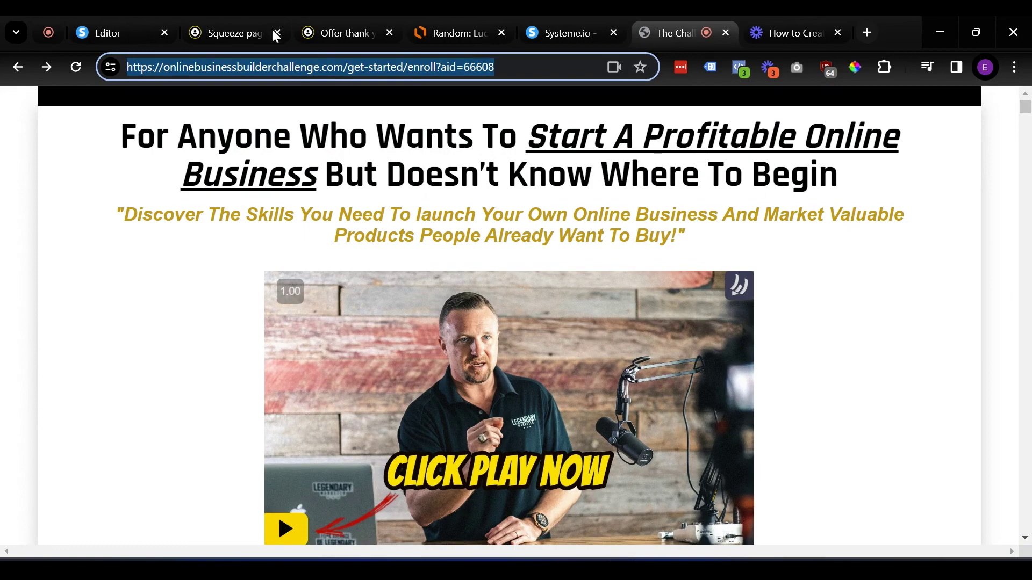
left_click(151, 23)
triple_click(646, 152)
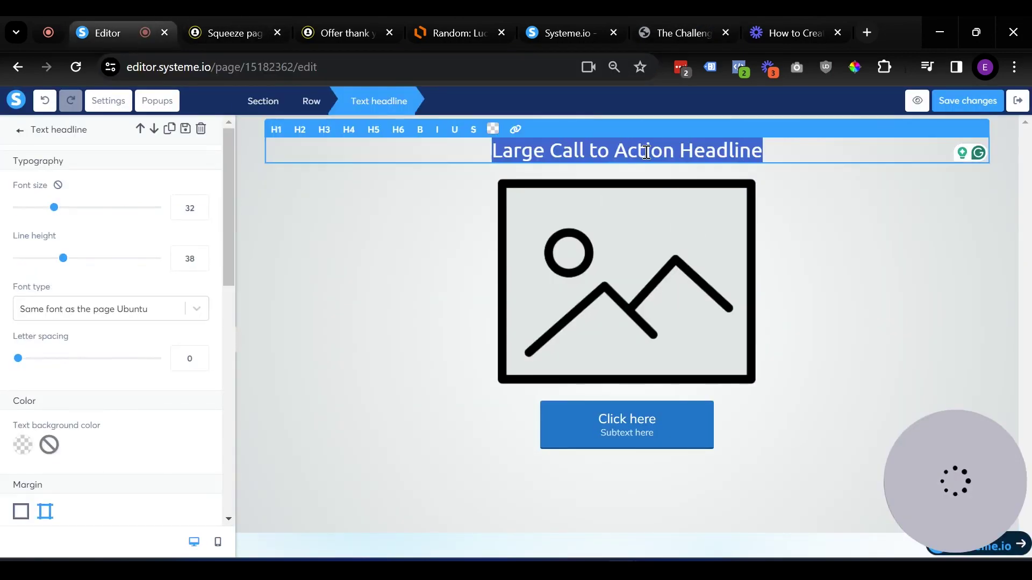
type("Congra")
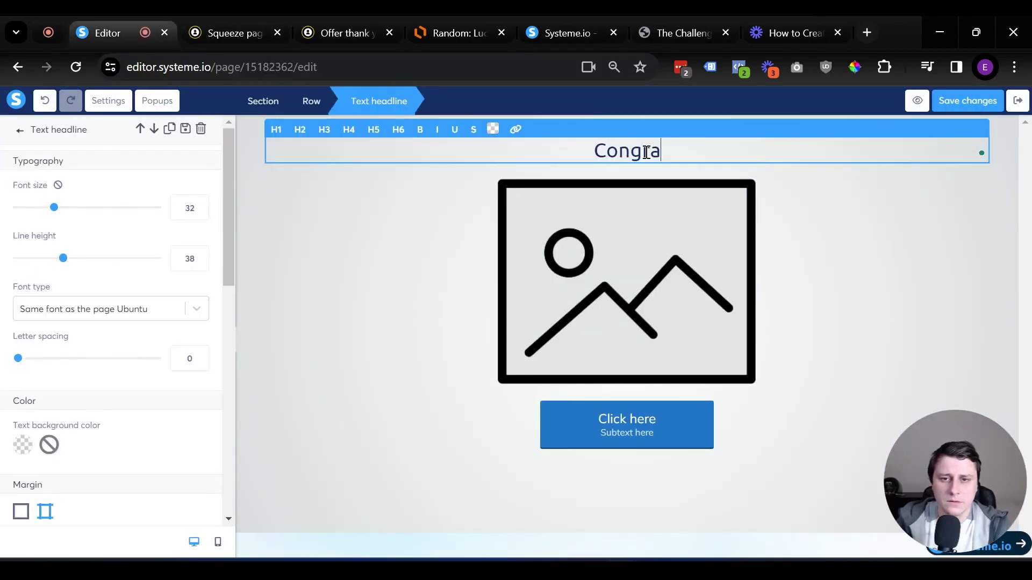
type("tulations!")
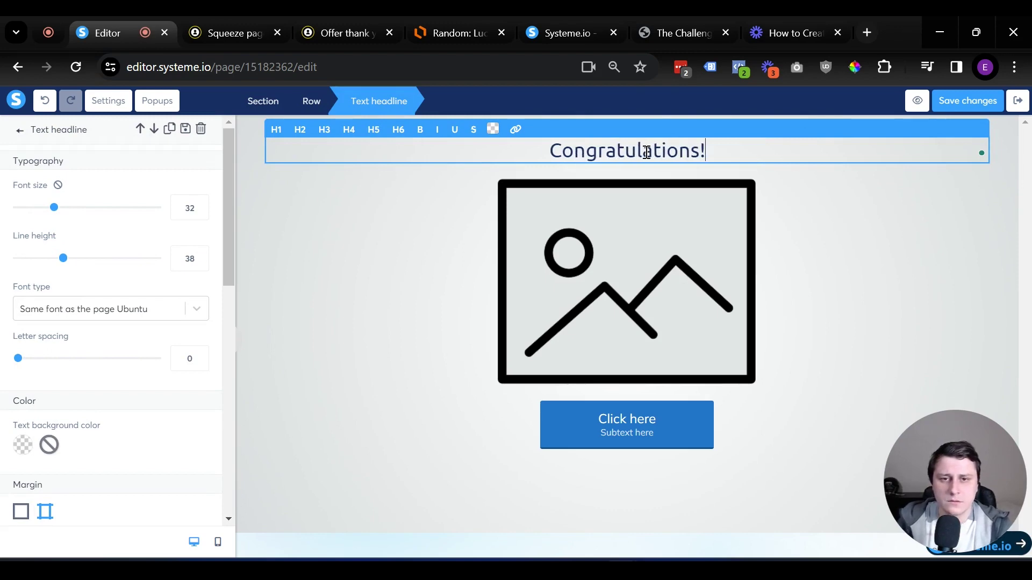
type(" Here's your")
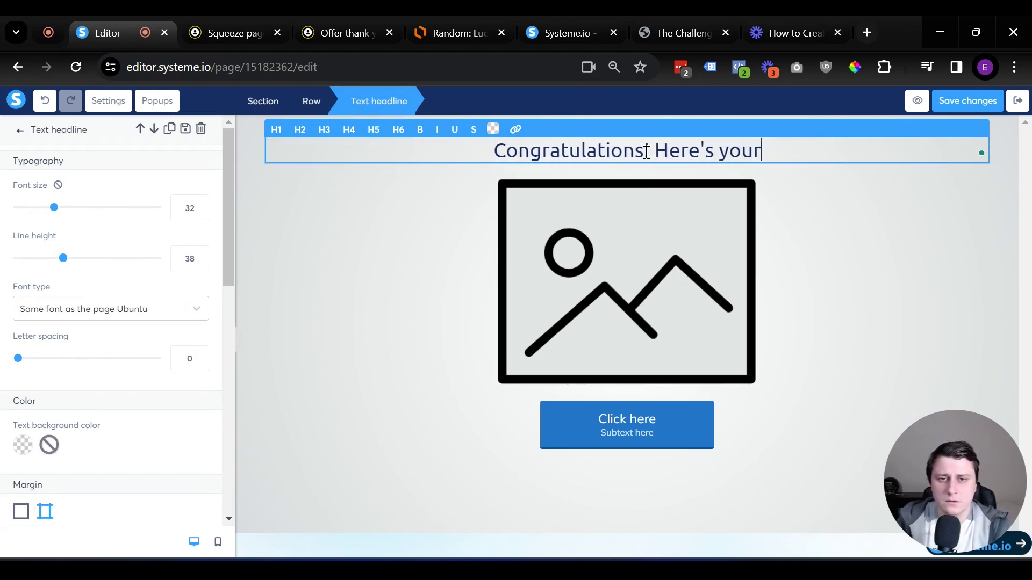
type(" access ")
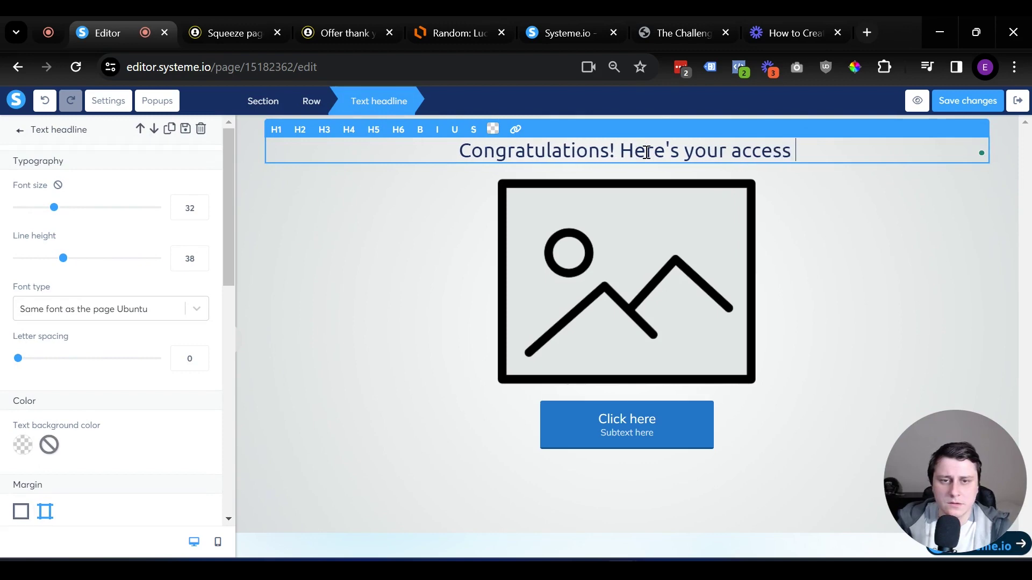
type("to the free vide")
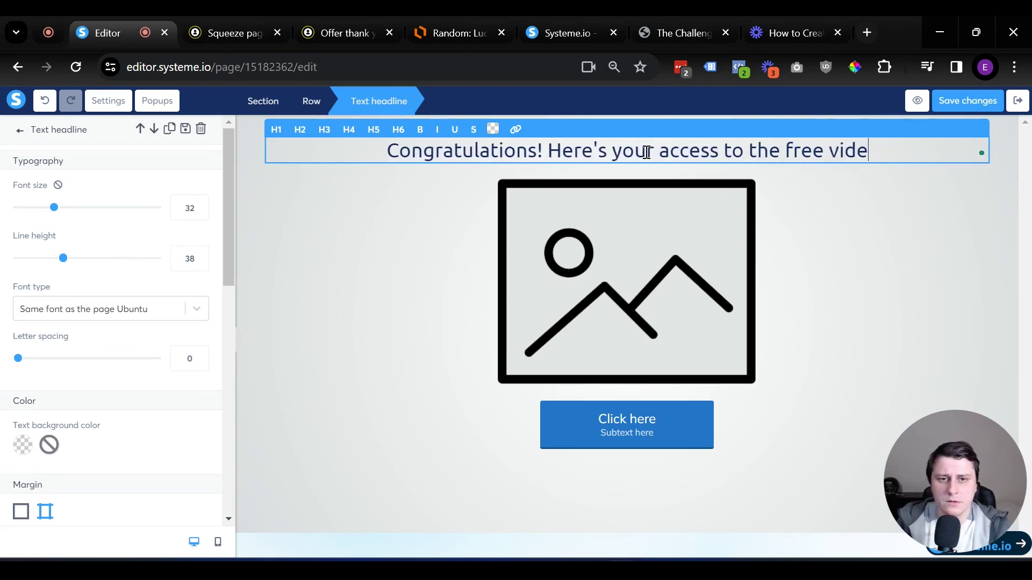
type("o on how to st")
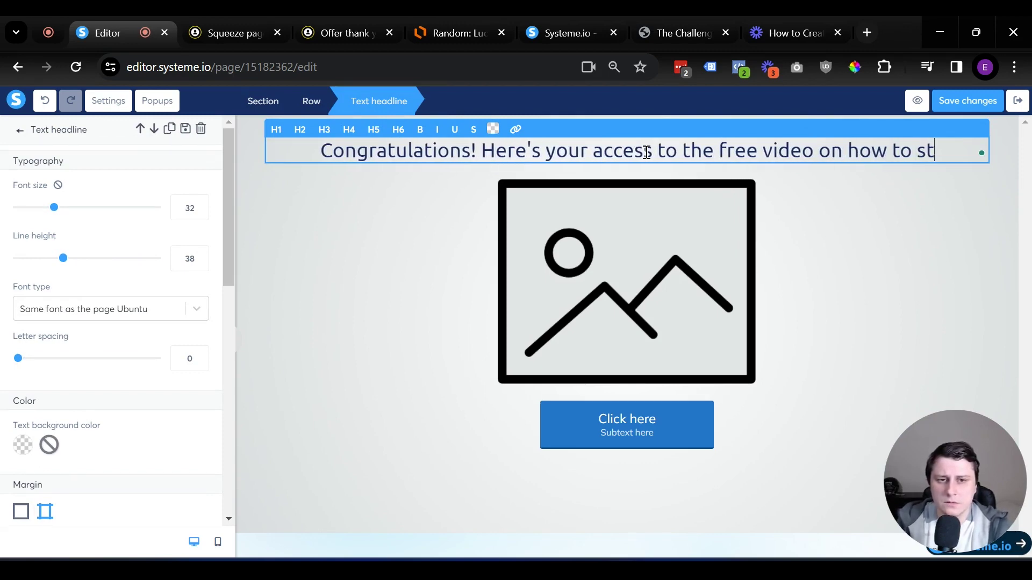
type("art your own pr")
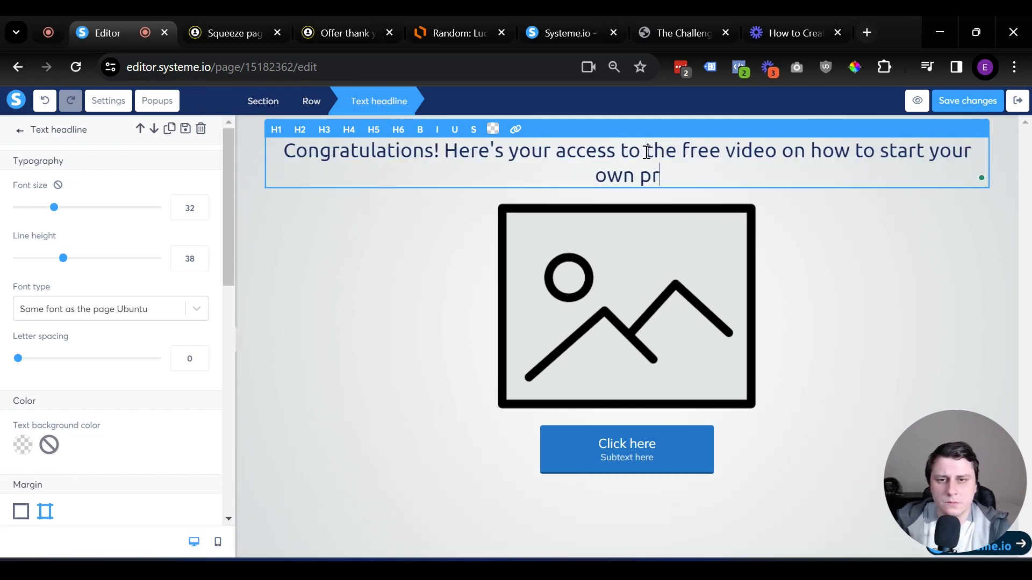
type("ofitable ")
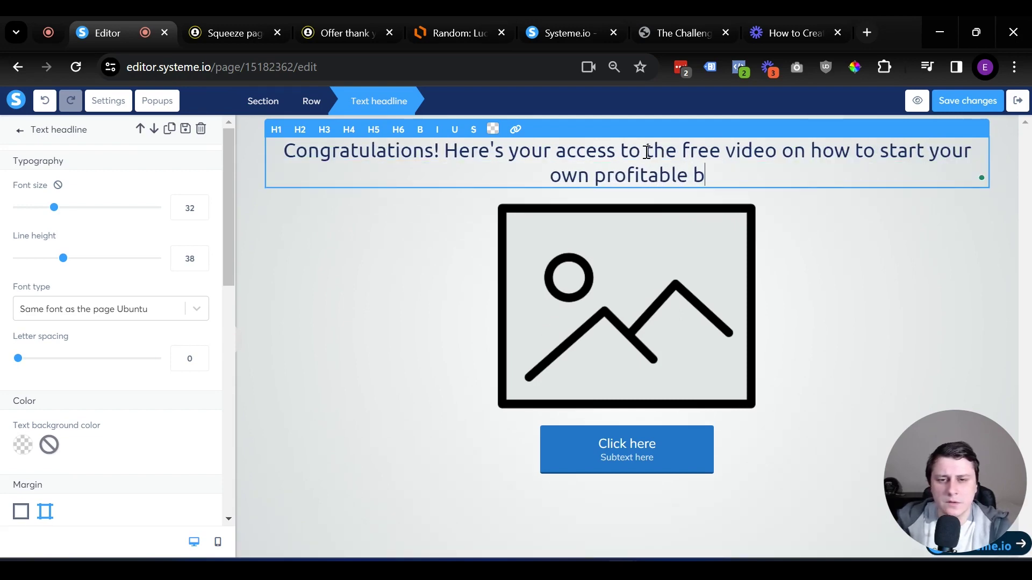
type("business in the next 15 days")
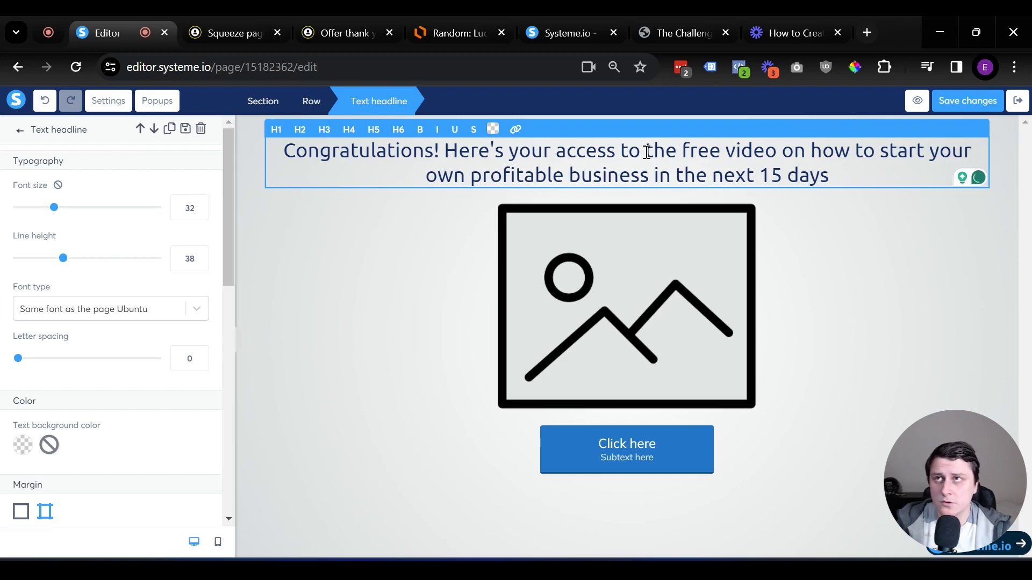
Format the congratulations headline as a bold H1
left_click(277, 129)
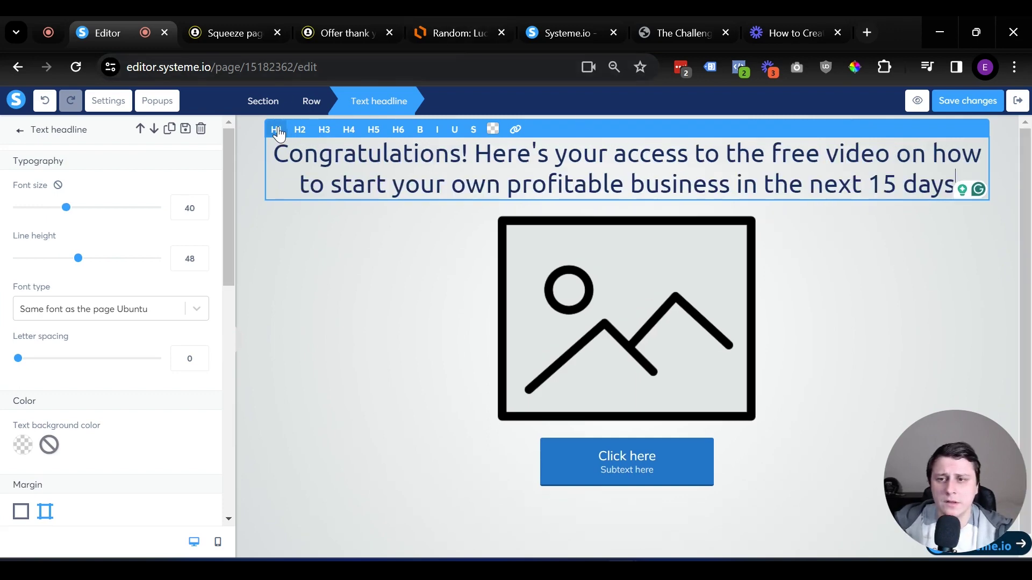
triple_click(553, 184)
key("ctrl+b")
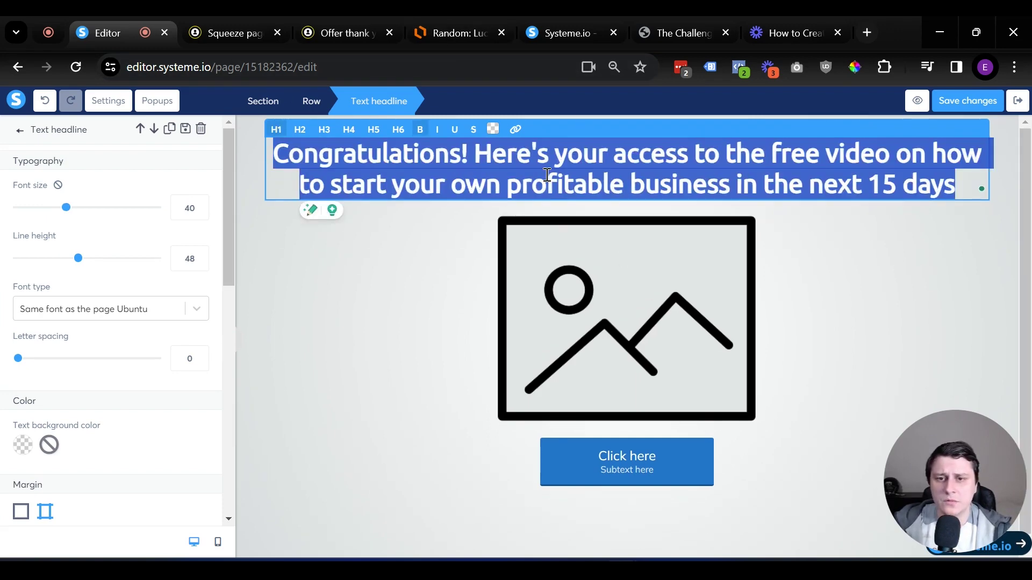
left_click(433, 321)
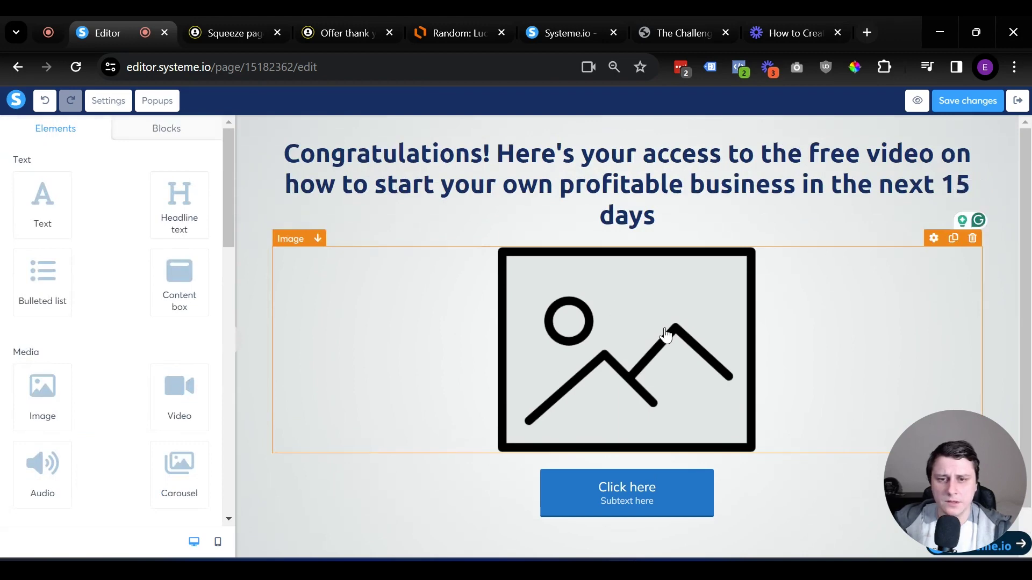
Replace the placeholder image with SMthumbnail.png from Your Images
left_click(669, 24)
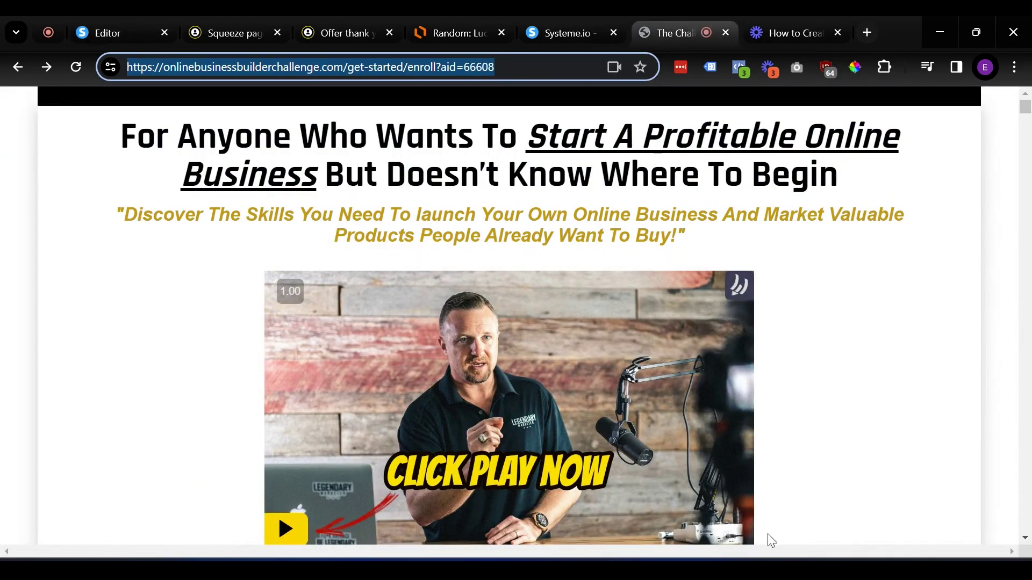
scroll(774, 511, "down", 1)
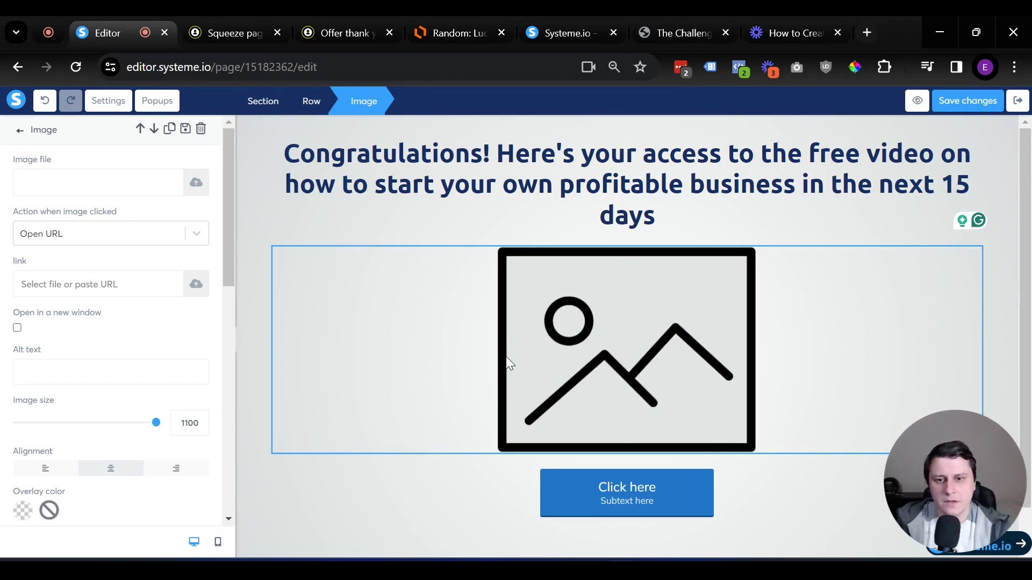
left_click(197, 182)
left_click(580, 185)
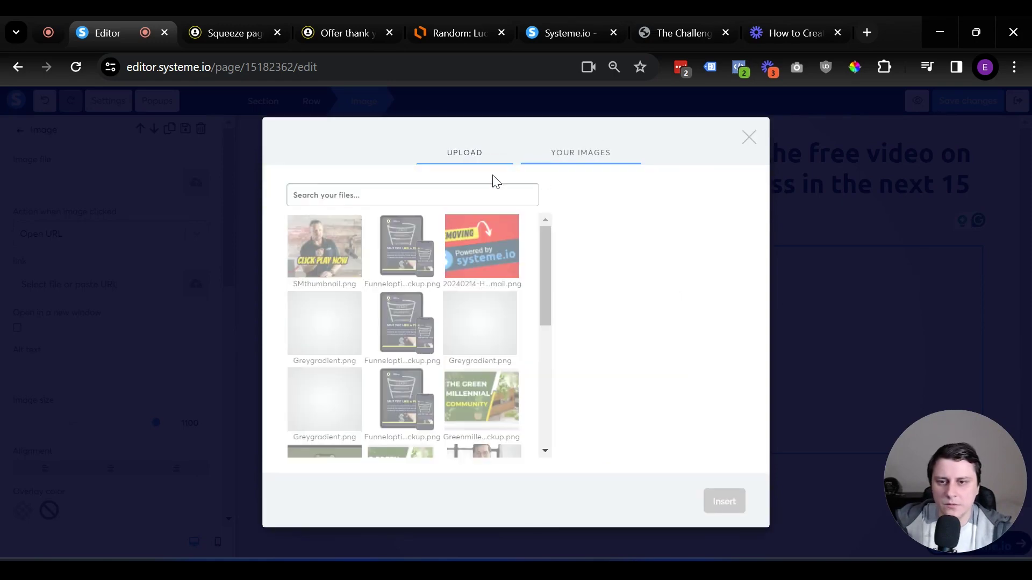
left_click(333, 261)
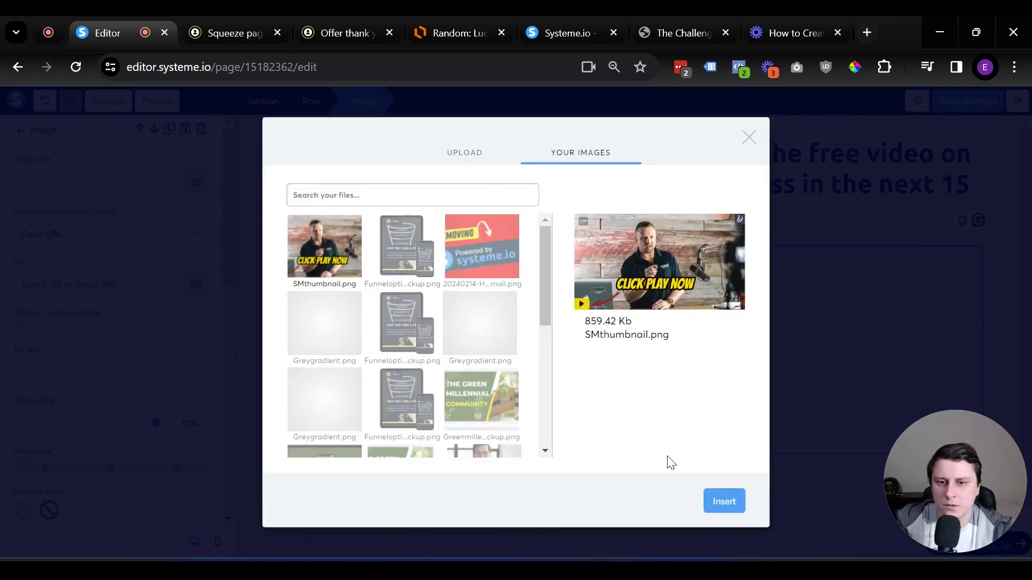
left_click(724, 502)
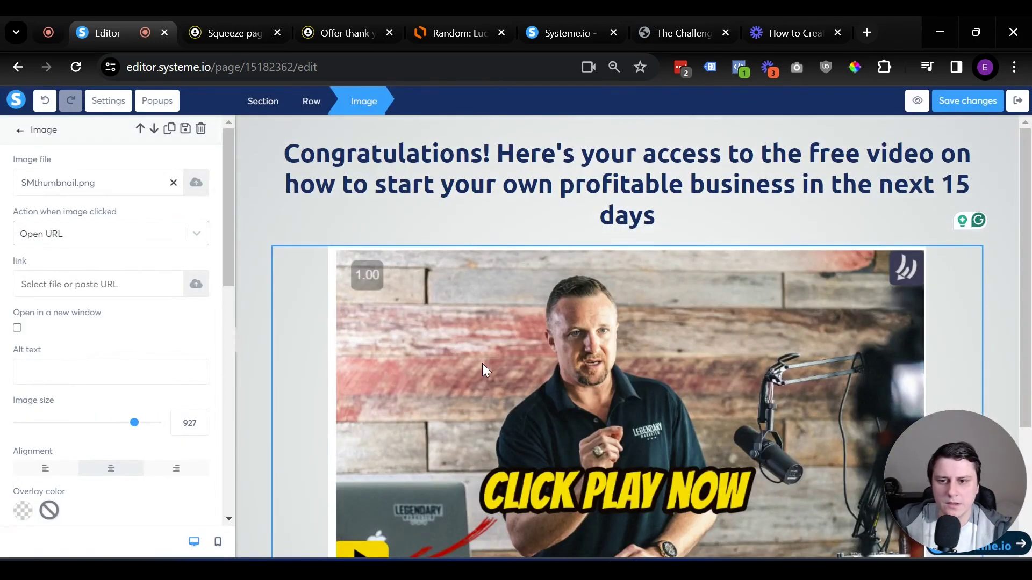
Shrink the thumbnail image to size 717
left_click(396, 482)
scroll(481, 441, "down", 3)
scroll(451, 282, "up", 3)
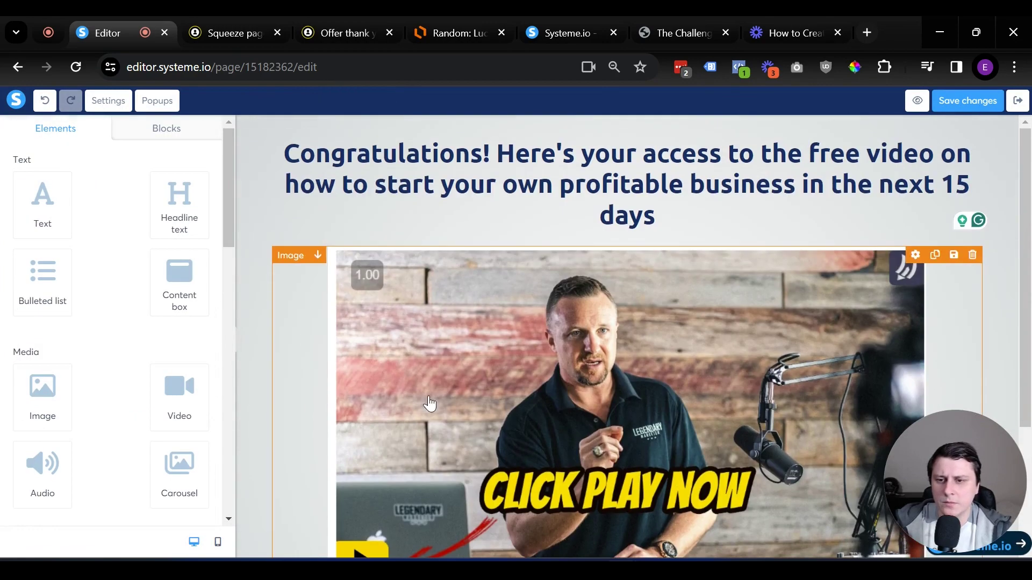
left_click(430, 386)
scroll(430, 386, "down", 1)
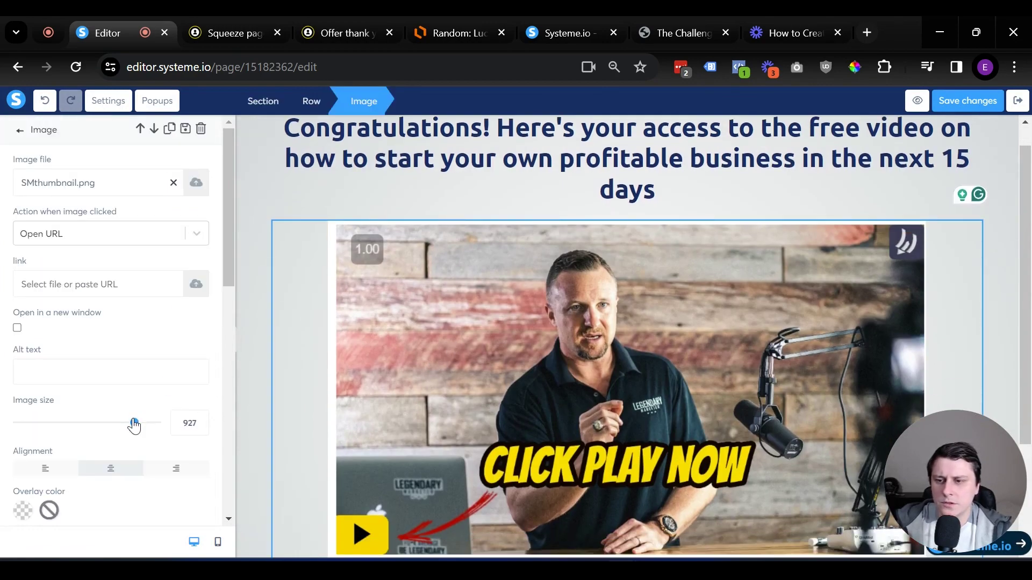
left_click_drag(134, 425, 109, 431)
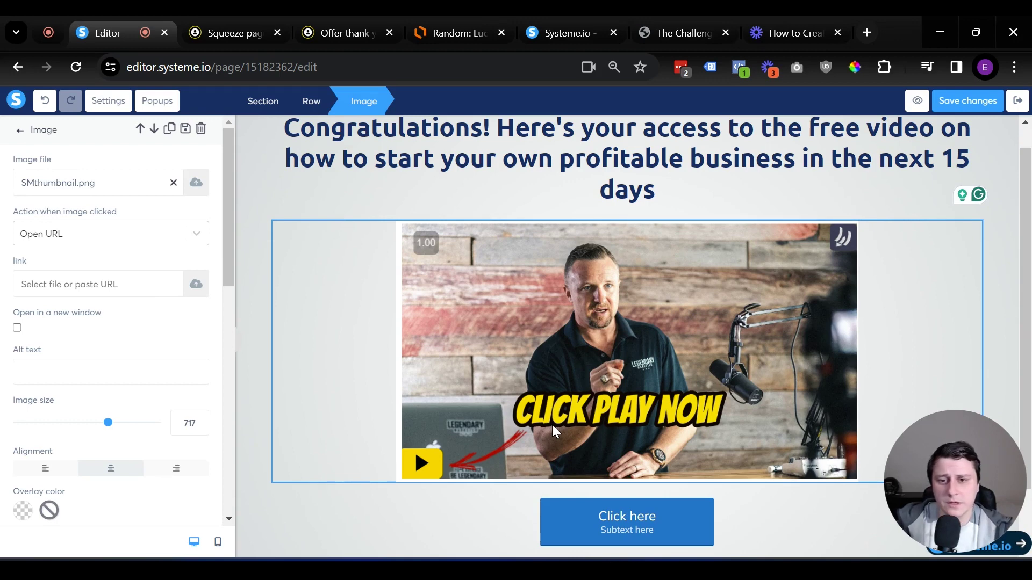
left_click(716, 529)
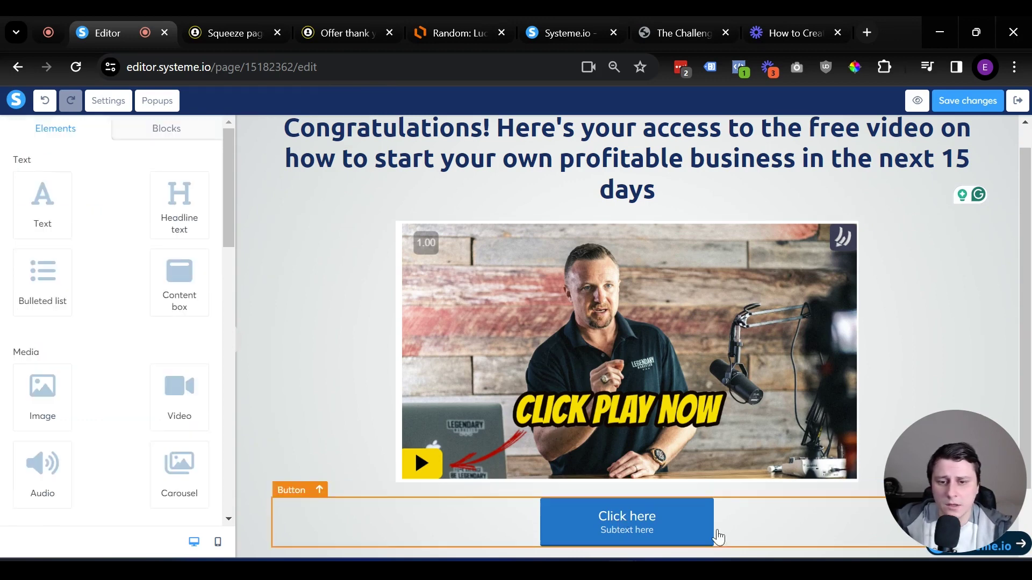
Change the button label to 'Watch the video right now!' and remove its subtext
left_click(671, 536)
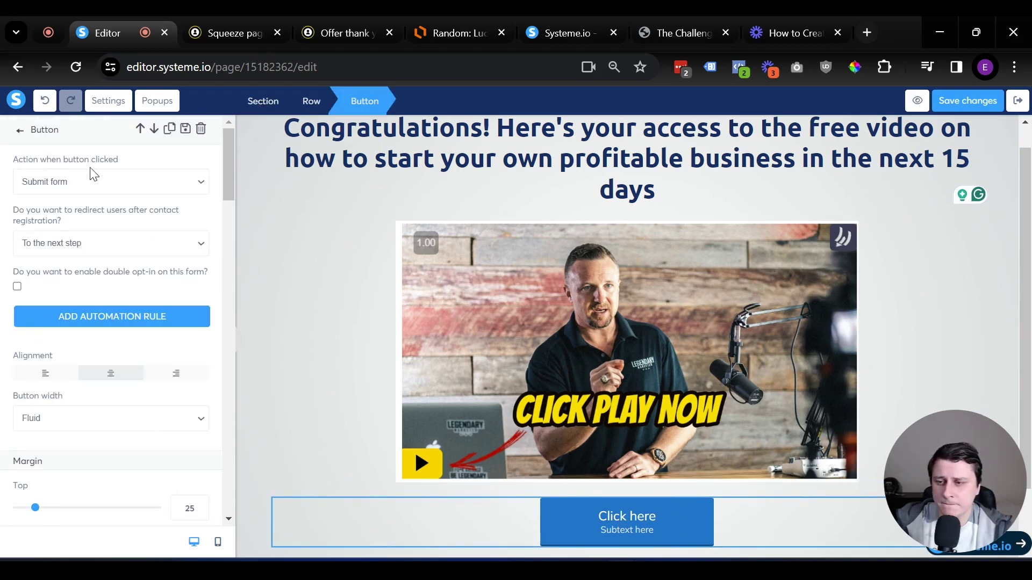
scroll(68, 248, "down", 3)
scroll(59, 258, "down", 6)
triple_click(84, 271)
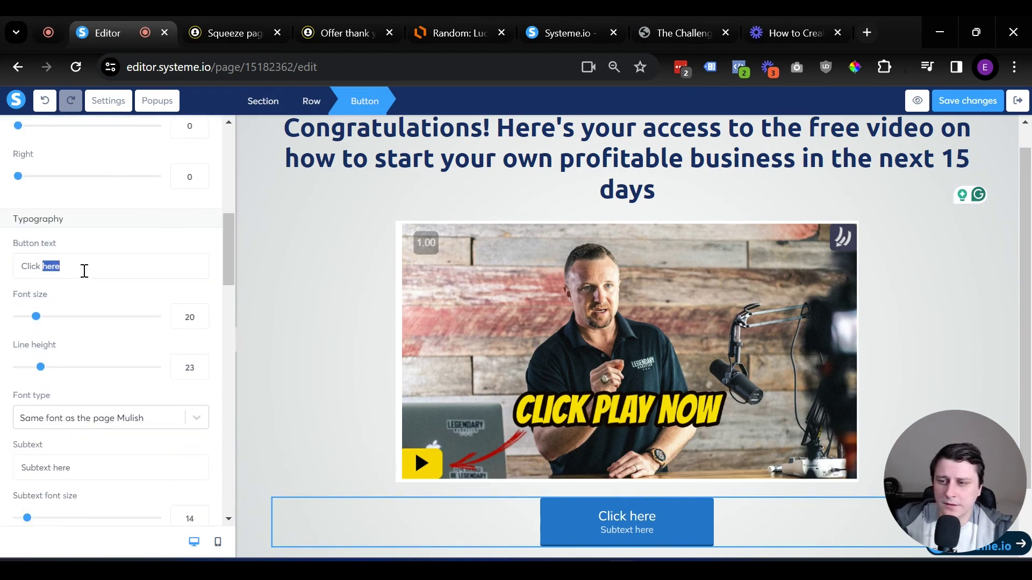
type("Watch the v")
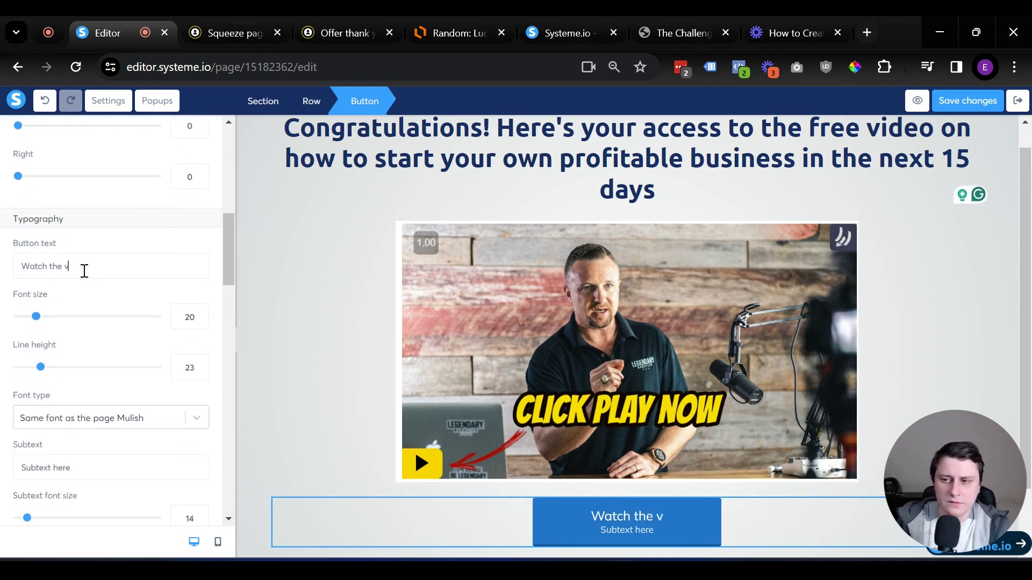
type("ideo right")
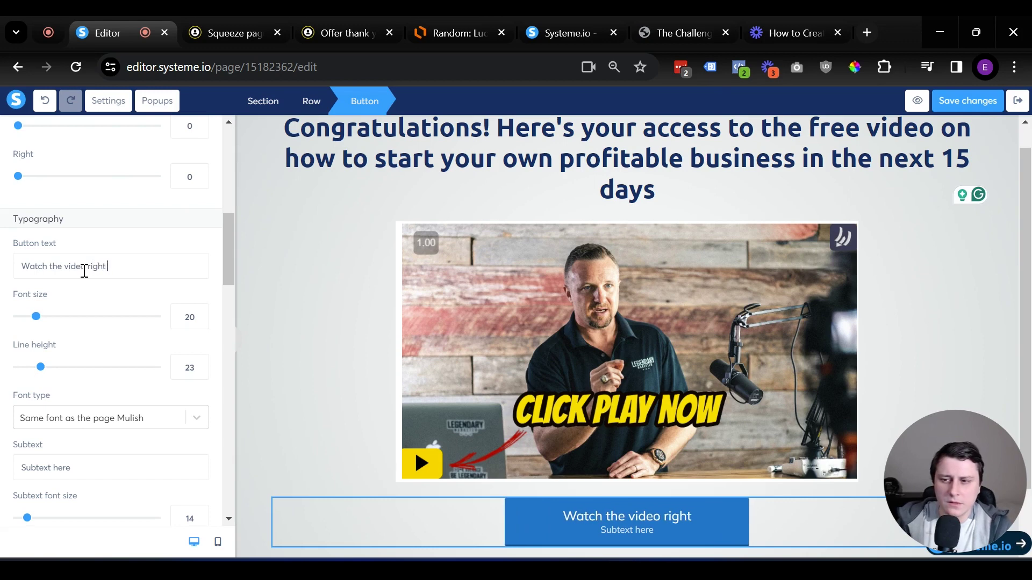
type(" now!")
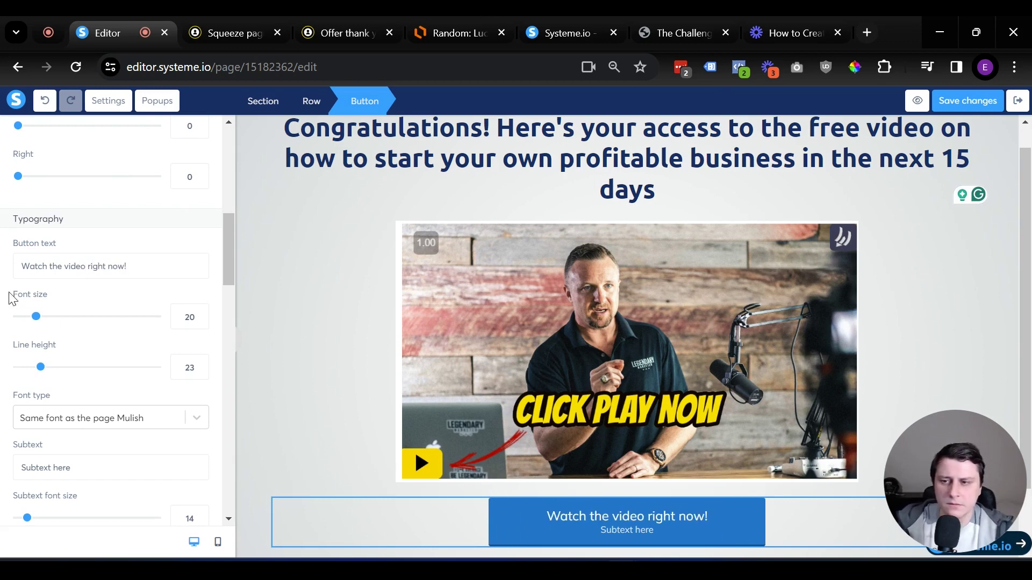
scroll(107, 357, "up", 3)
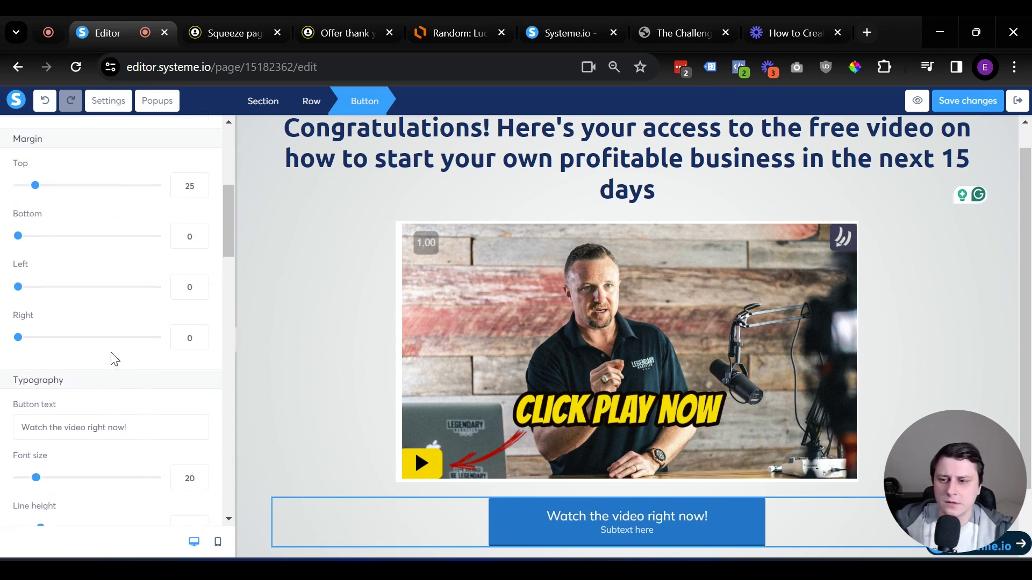
scroll(113, 357, "down", 6)
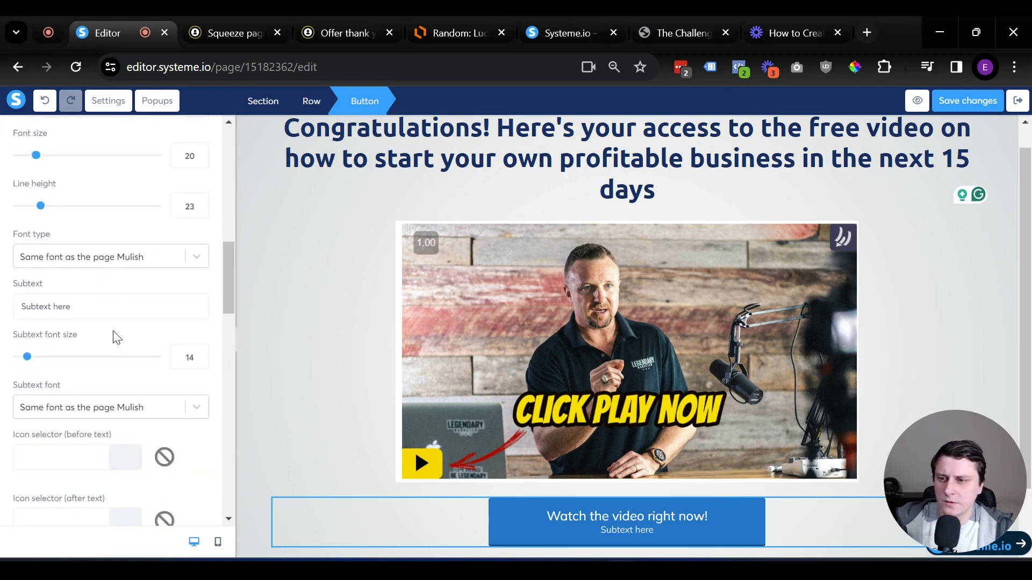
scroll(110, 304, "down", 3)
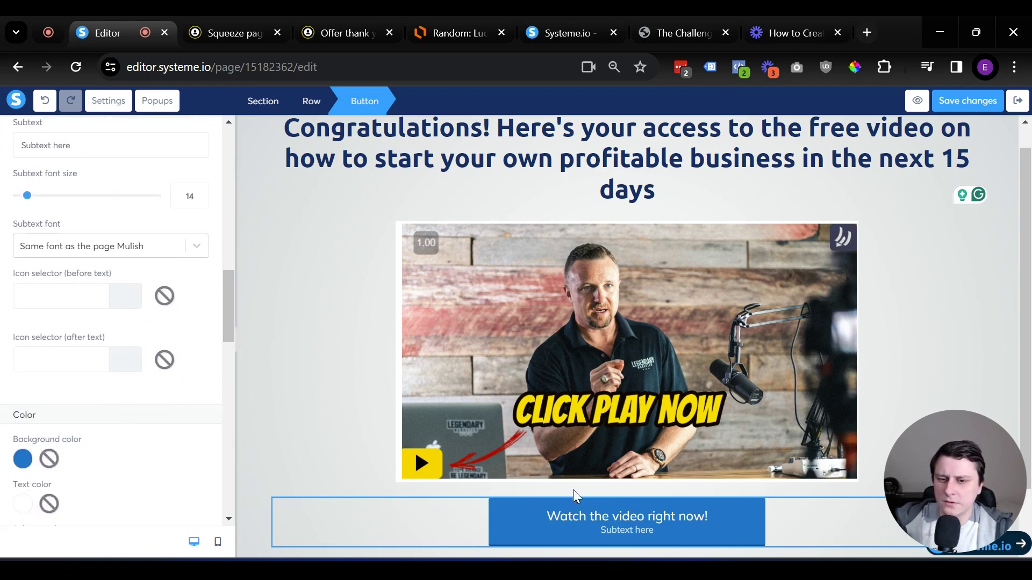
scroll(45, 319, "up", 3)
triple_click(86, 307)
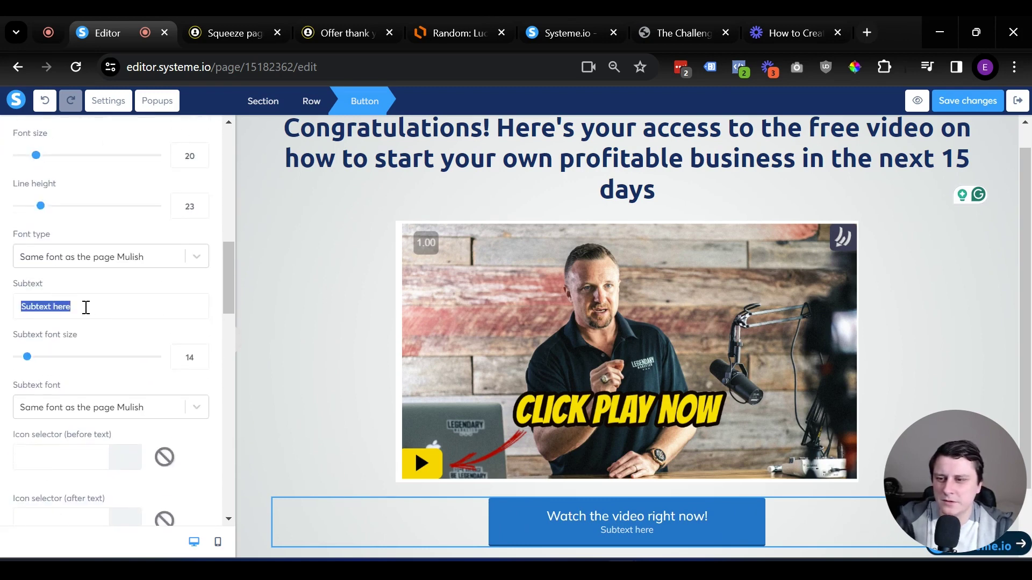
key("BackSpace")
Set the button background to red D0021B after briefly trying green
scroll(124, 408, "down", 1)
scroll(24, 426, "down", 1)
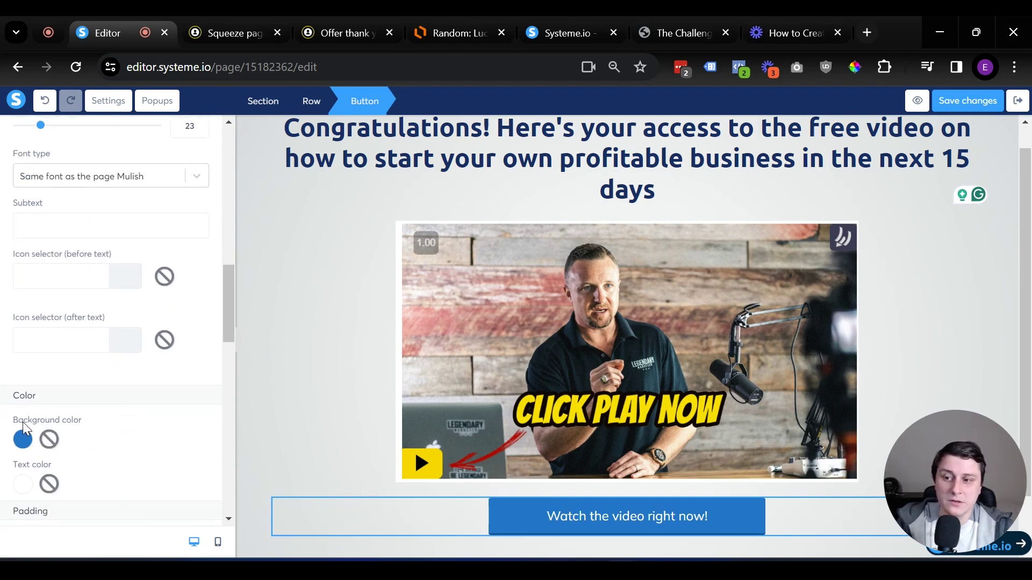
left_click(22, 440)
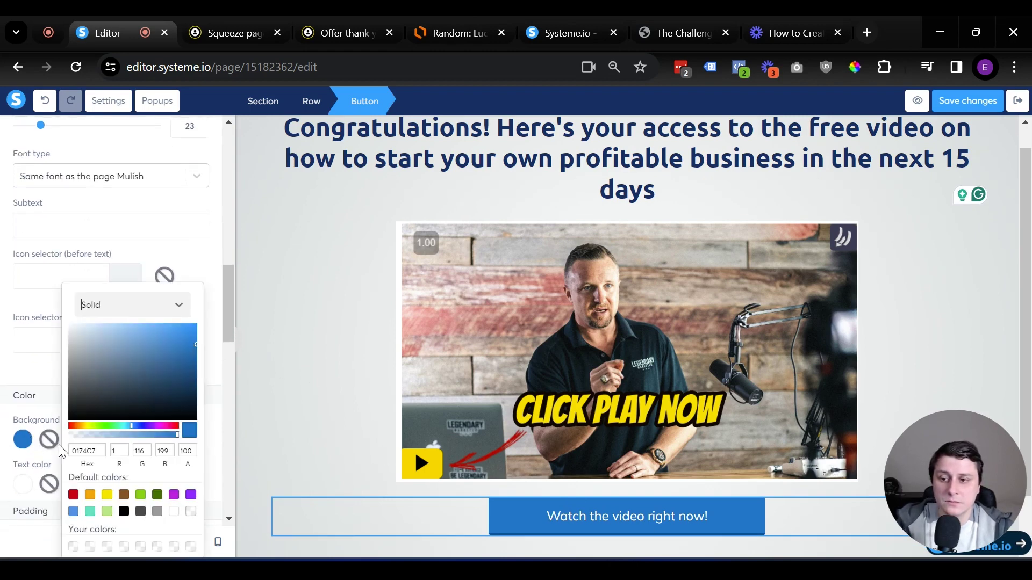
left_click(73, 495)
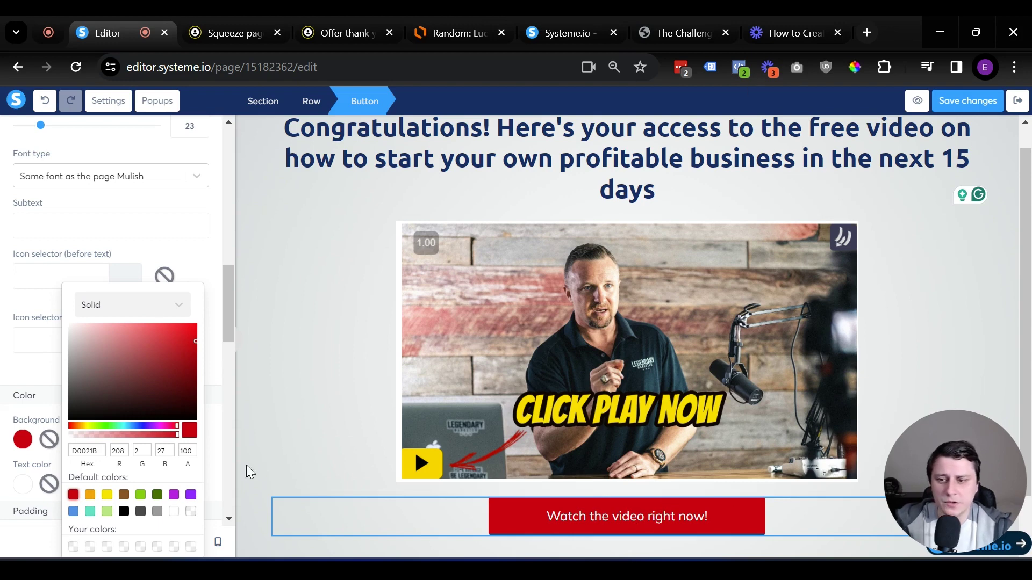
left_click(140, 495)
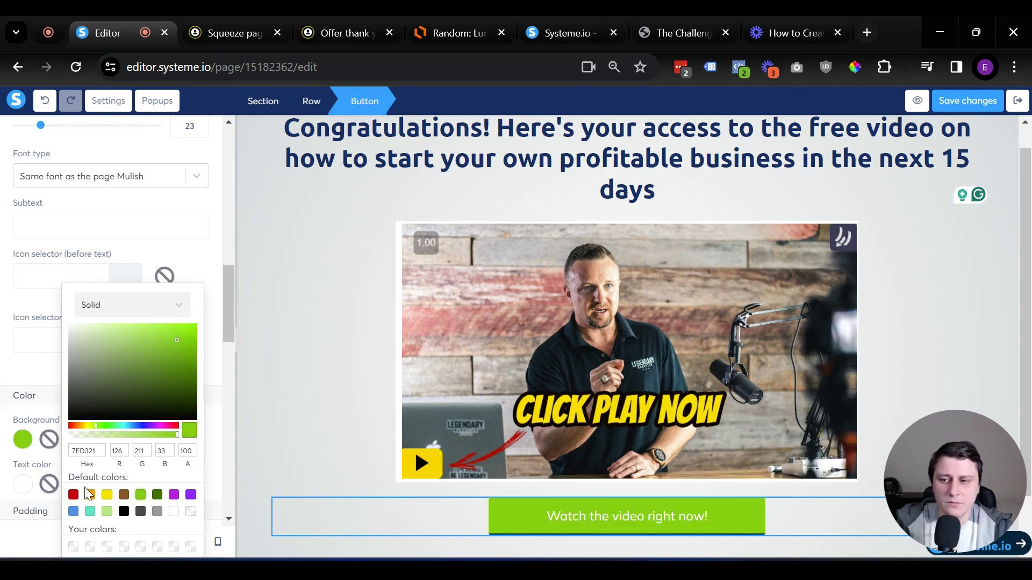
left_click(73, 494)
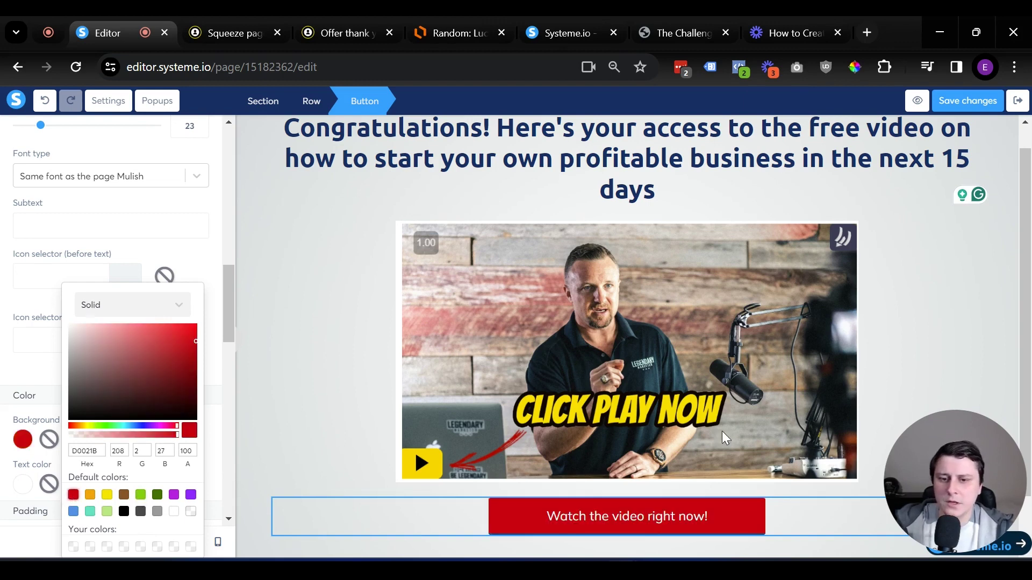
left_click(347, 317)
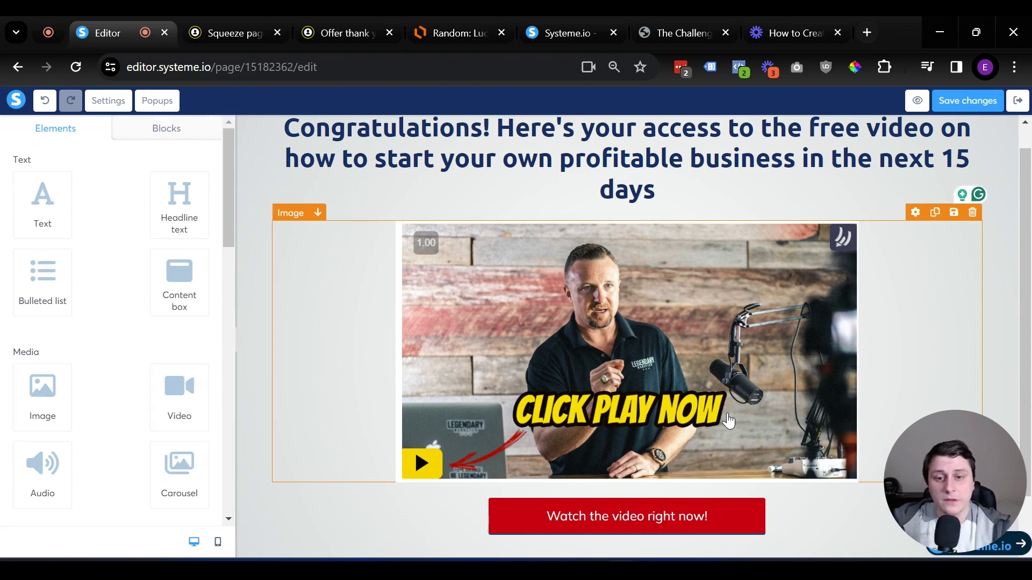
Link the video thumbnail to the pasted onlinebusinessbuilderchallenge.com enroll URL
left_click(708, 373)
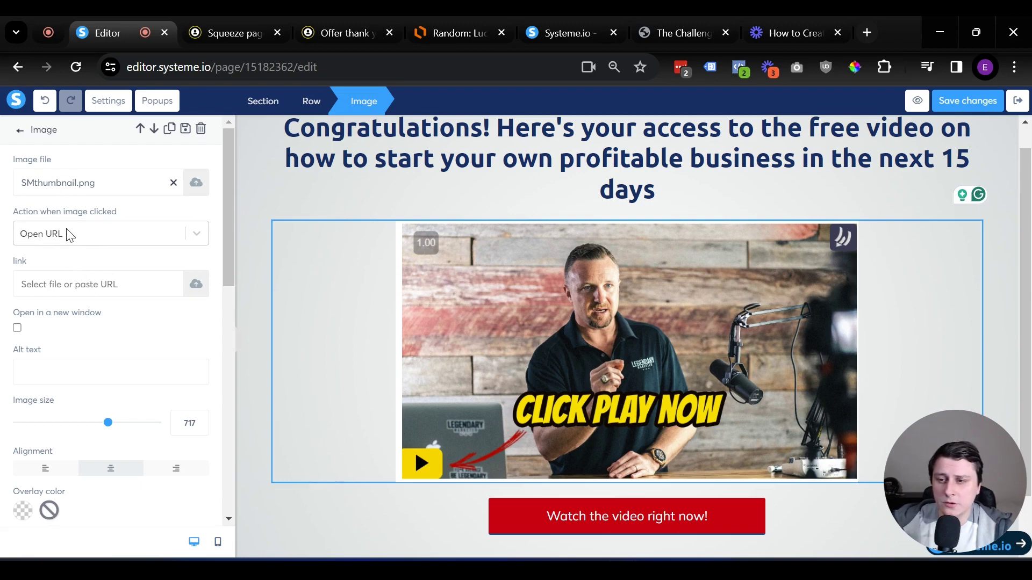
left_click(103, 241)
left_click(151, 237)
left_click(50, 284)
key("ctrl+v")
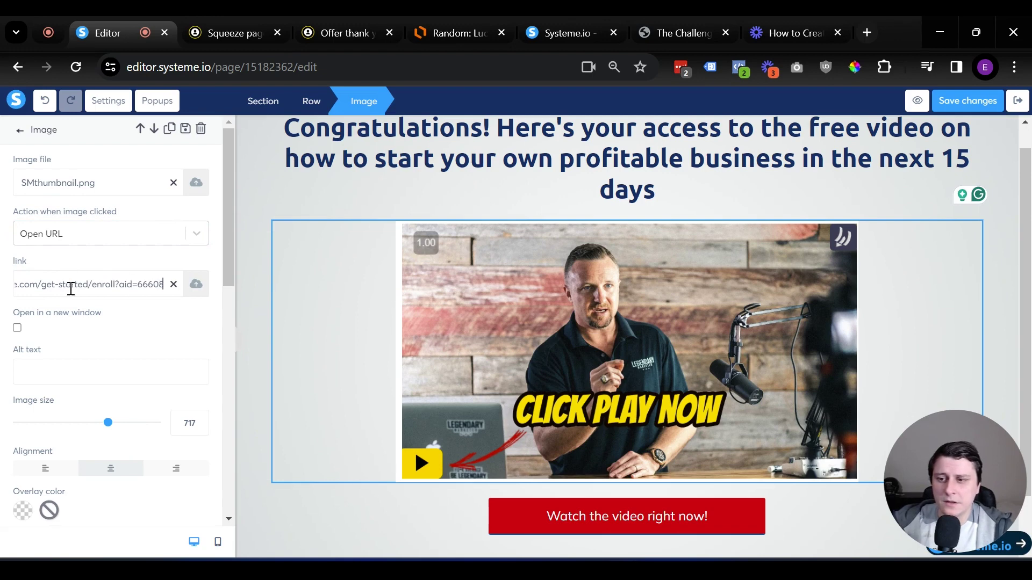
left_click(247, 382)
Make the button open the enroll URL in the same window, then save the page
left_click(638, 514)
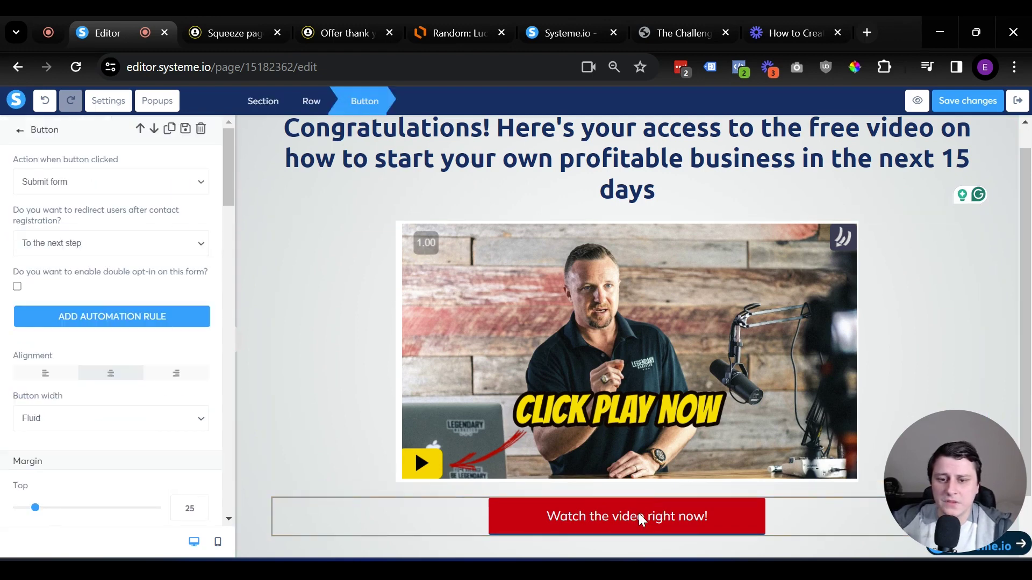
left_click(115, 184)
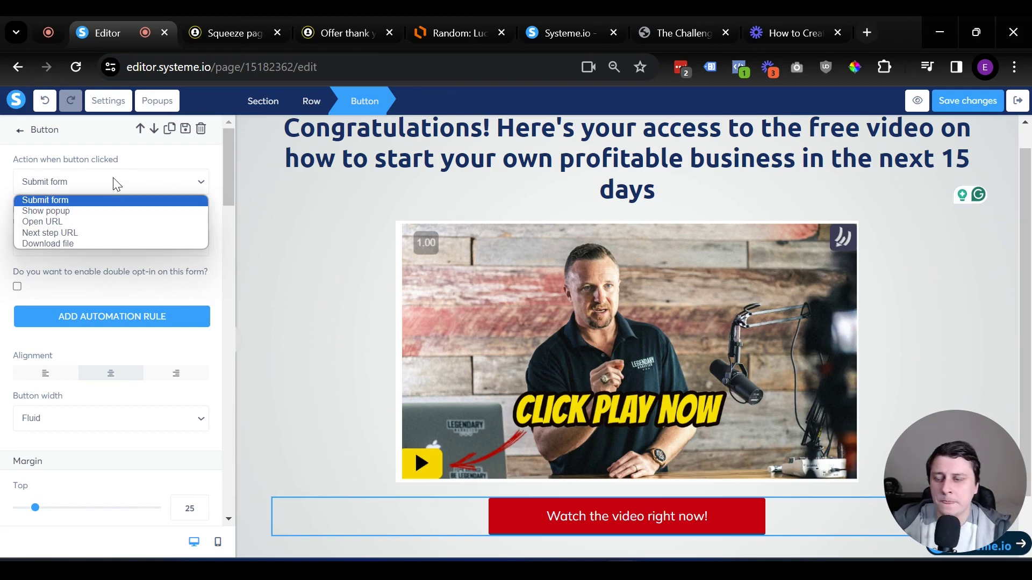
left_click(83, 221)
left_click(86, 234)
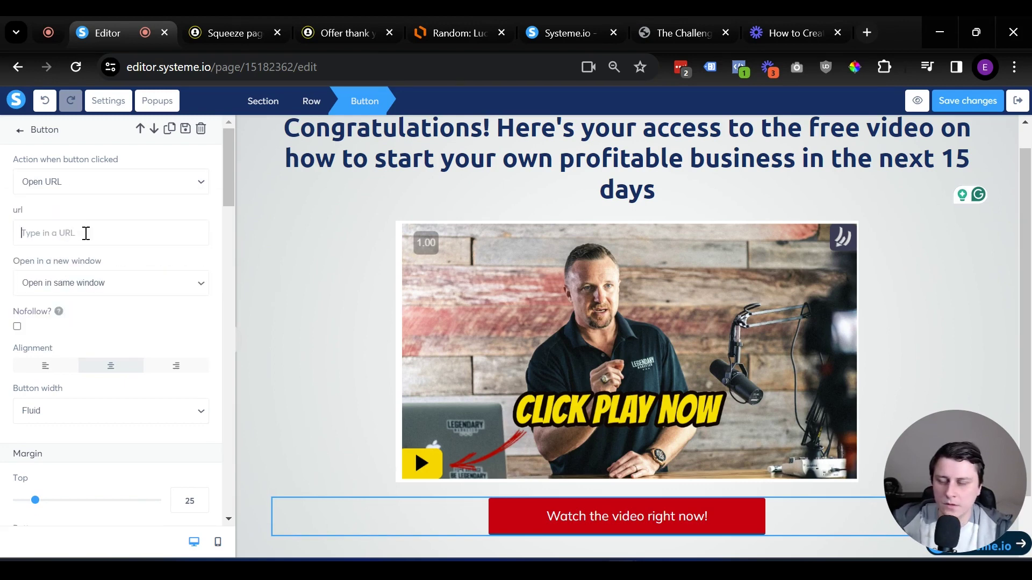
key("ctrl+v")
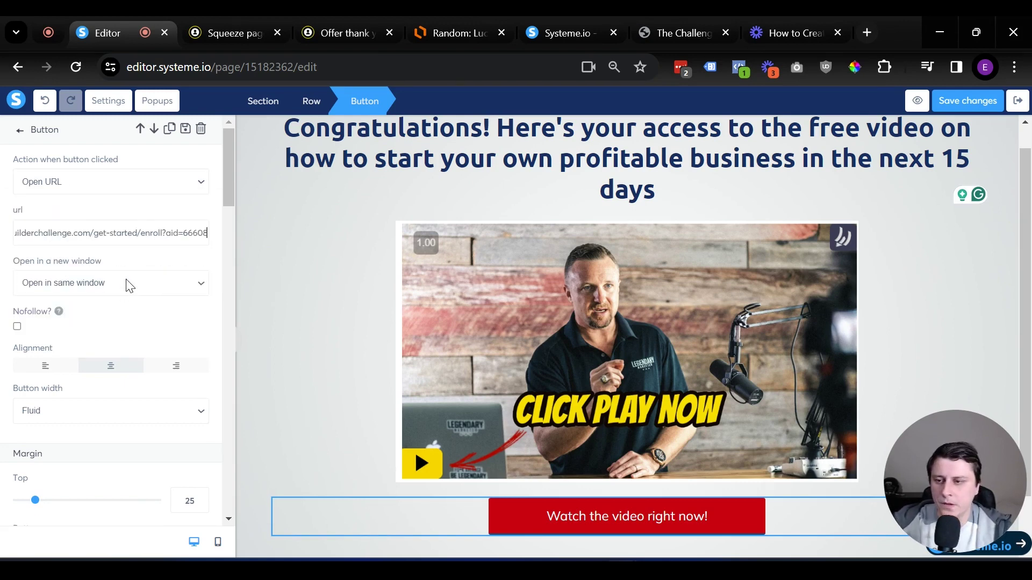
left_click(141, 283)
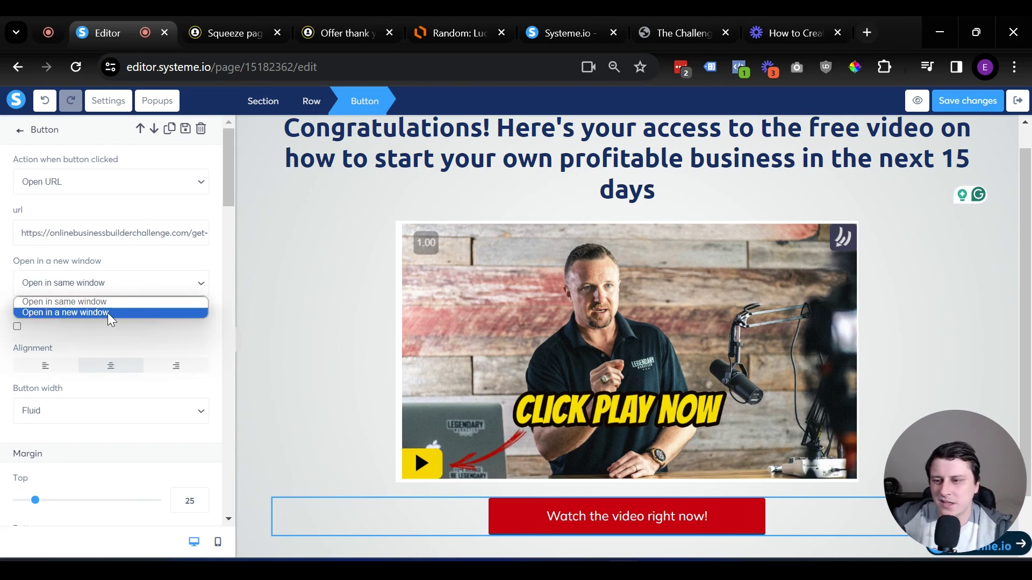
left_click(103, 299)
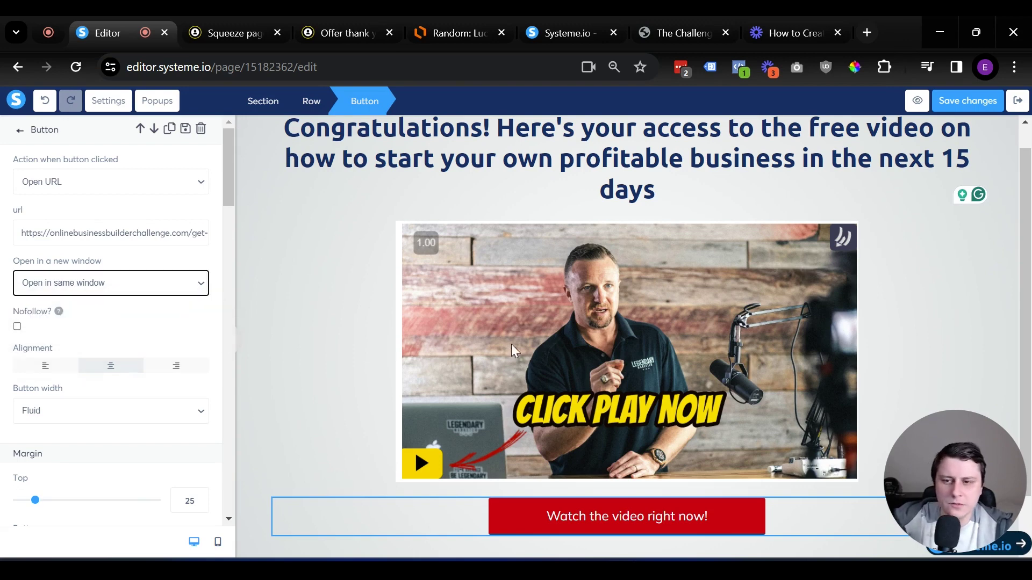
left_click(987, 99)
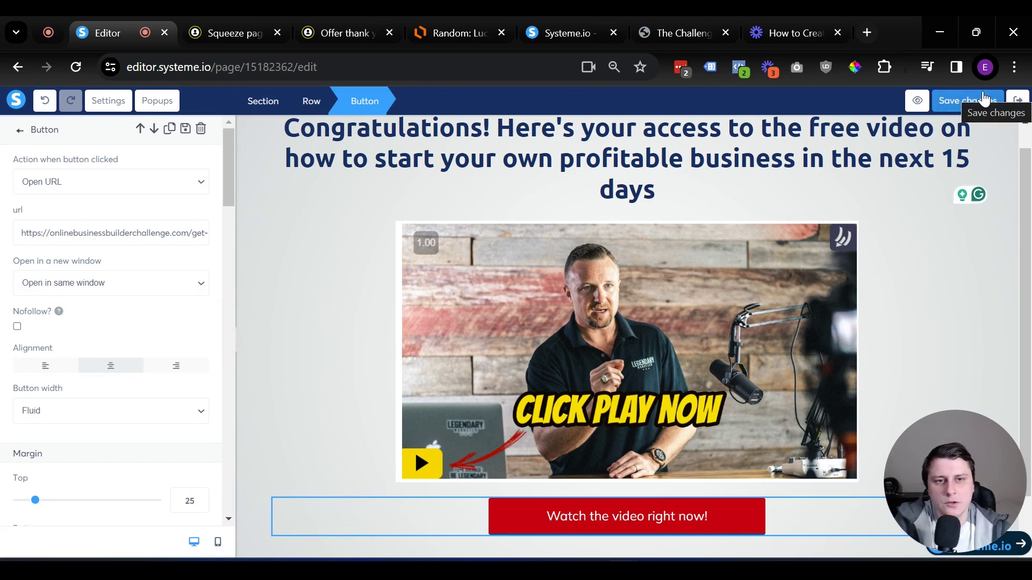
Preview the thank-you page and confirm its video opens the challenge enrollment page
left_click(917, 102)
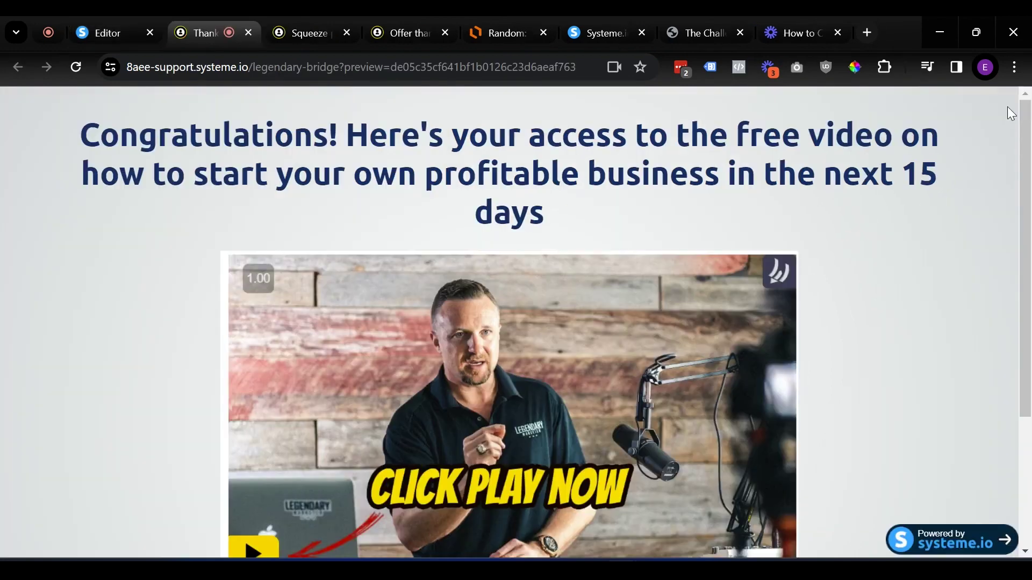
scroll(881, 252, "down", 3)
scroll(881, 251, "up", 3)
scroll(867, 259, "down", 3)
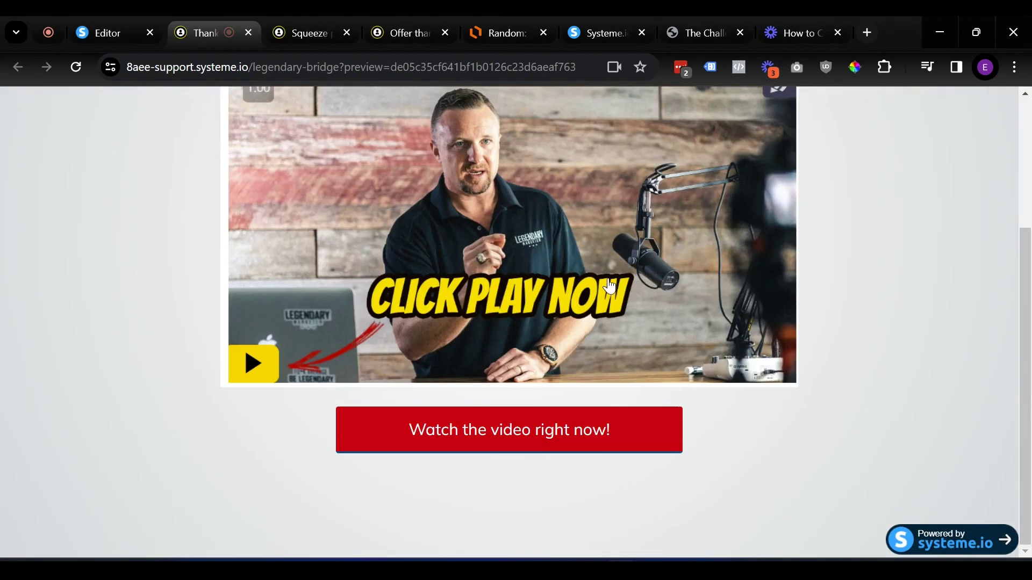
left_click(429, 226)
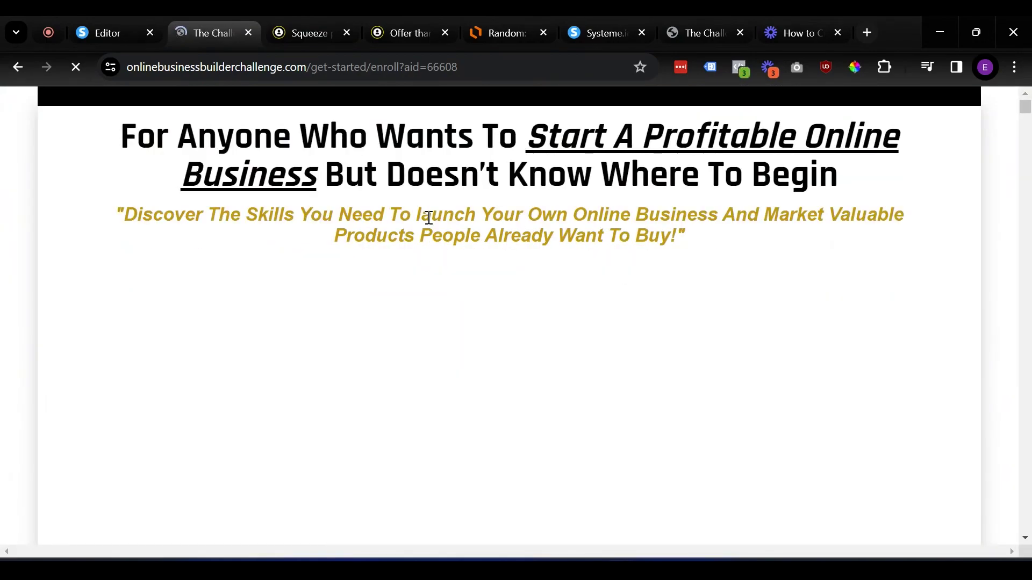
scroll(429, 218, "down", 1)
scroll(429, 218, "down", 15)
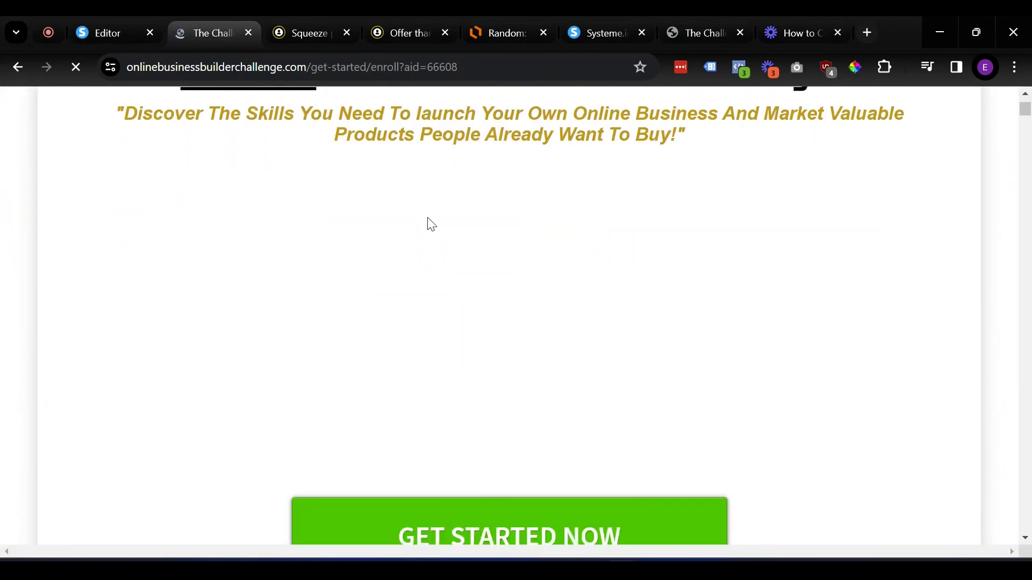
scroll(499, 216, "up", 20)
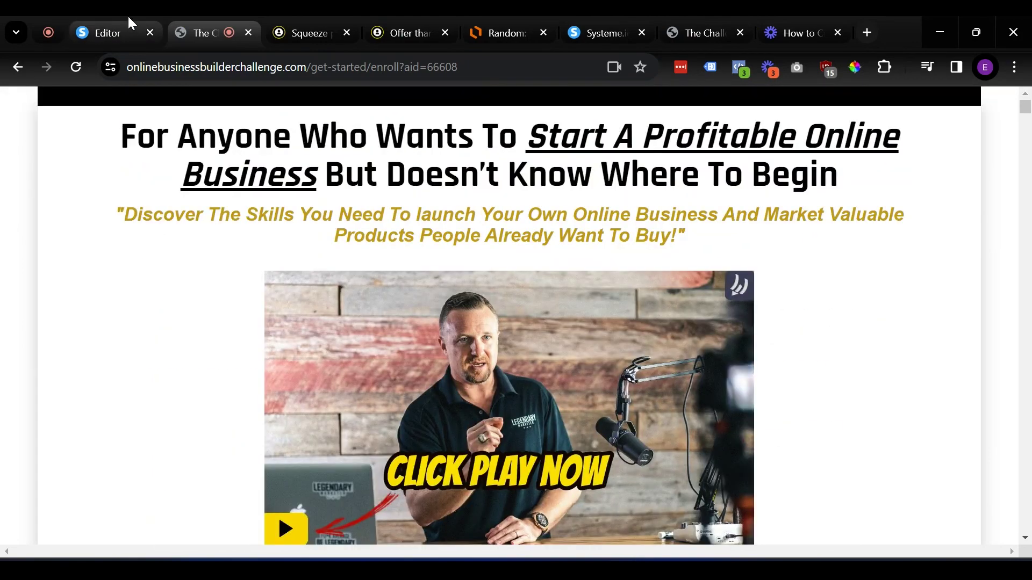
Exit the page editor back to the funnel and open the Squeeze page step
left_click(129, 22)
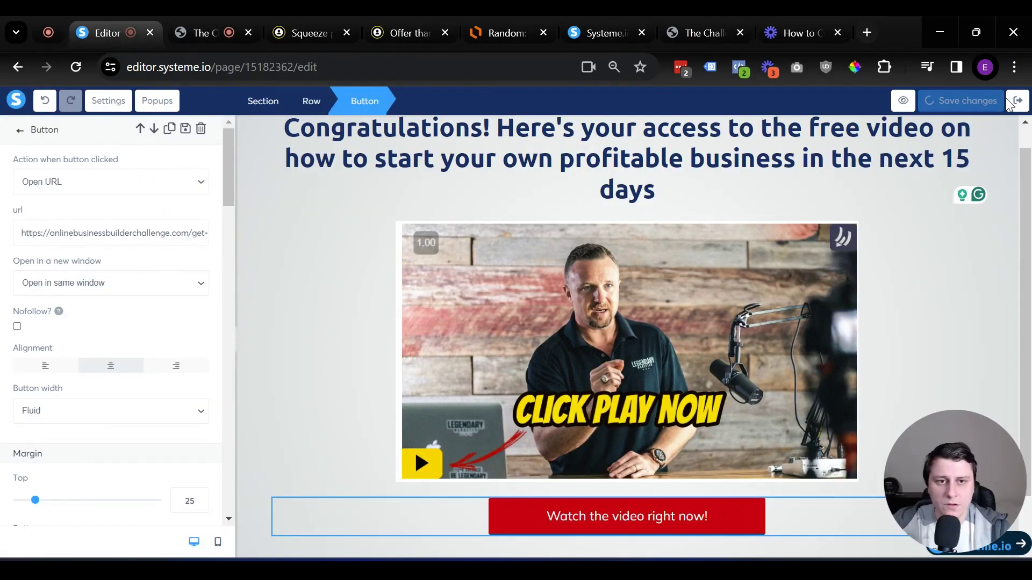
left_click(1019, 103)
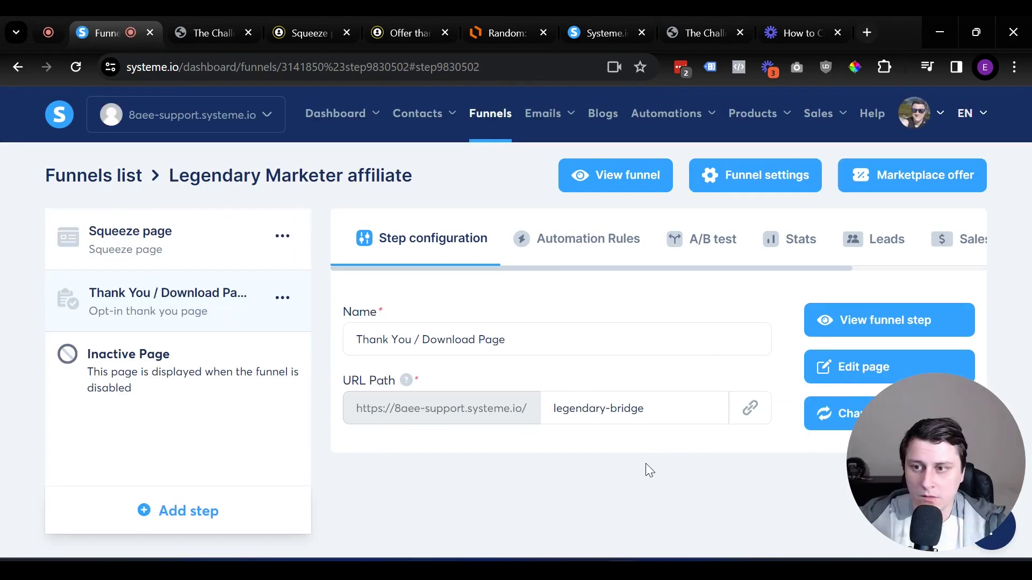
left_click(166, 251)
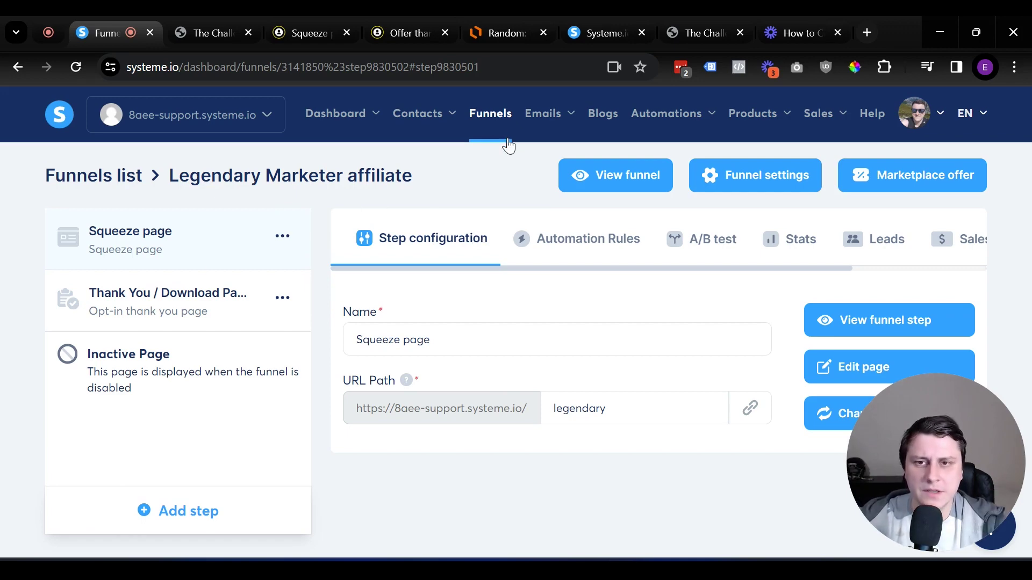
Delete the existing tag from the contact tags list
mouse_move(571, 106)
mouse_move(443, 116)
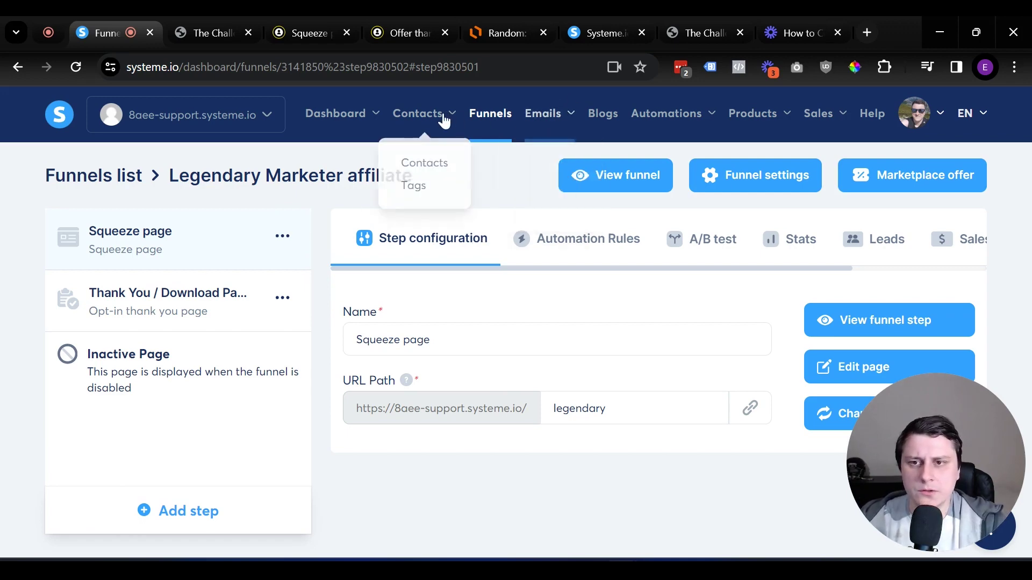
left_click(436, 192)
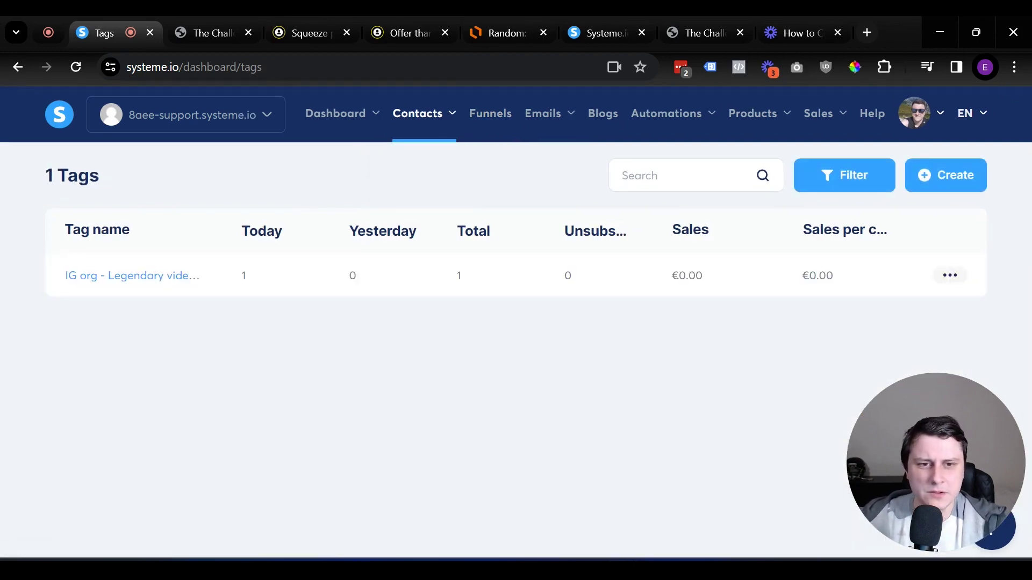
left_click(938, 277)
left_click(892, 313)
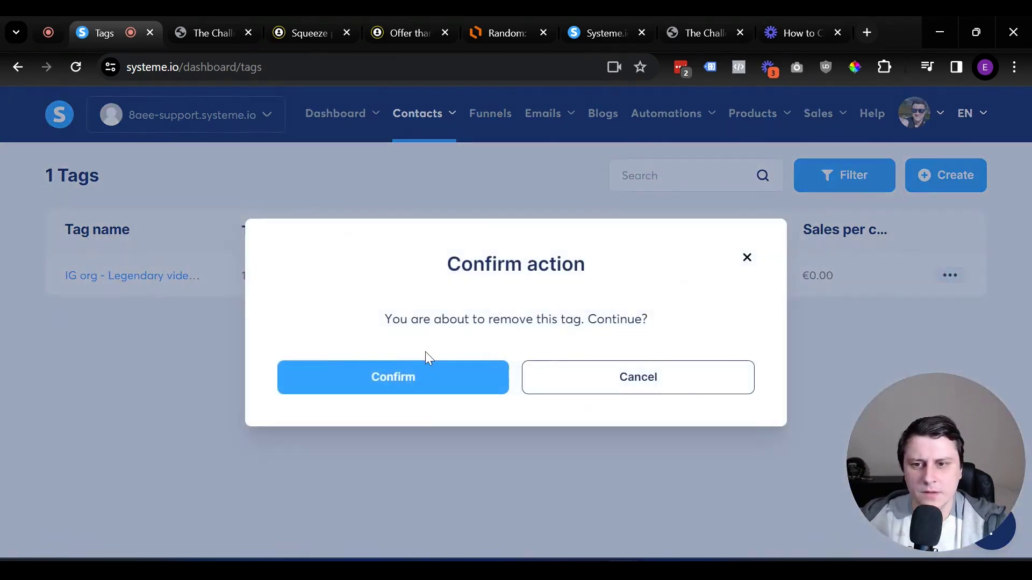
left_click(422, 372)
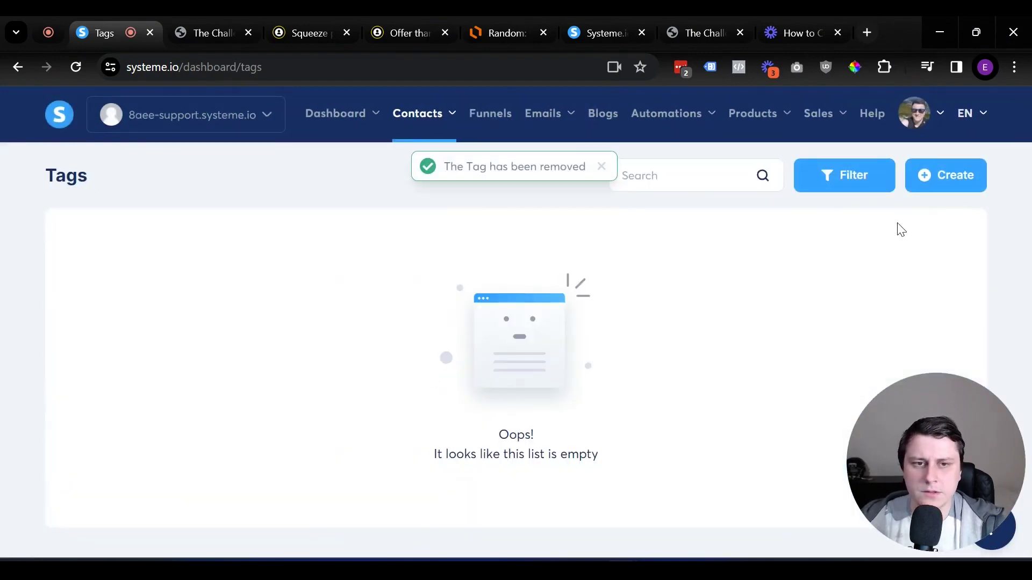
Create the tag 'IG org - LM 15 day challenge', then reopen the Legendary Marketer affiliate funnel
left_click(949, 170)
left_click(388, 331)
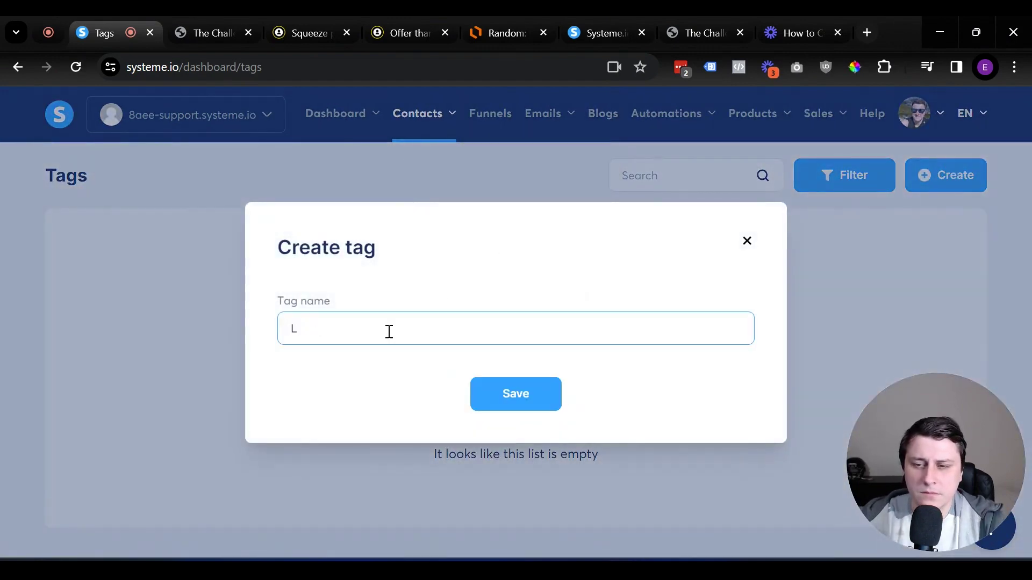
type("IG")
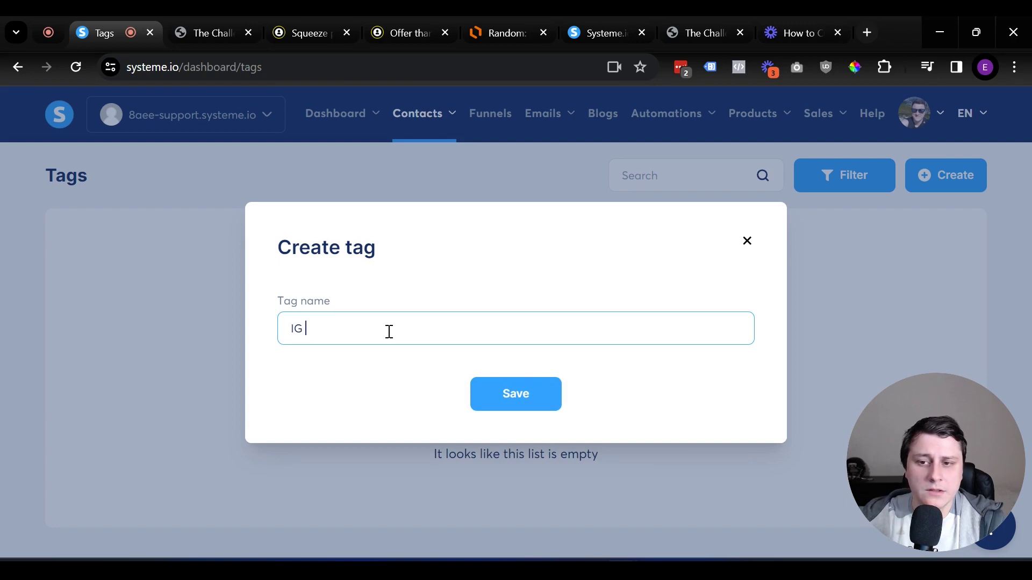
type(" O")
key("BackSpace")
type("org ")
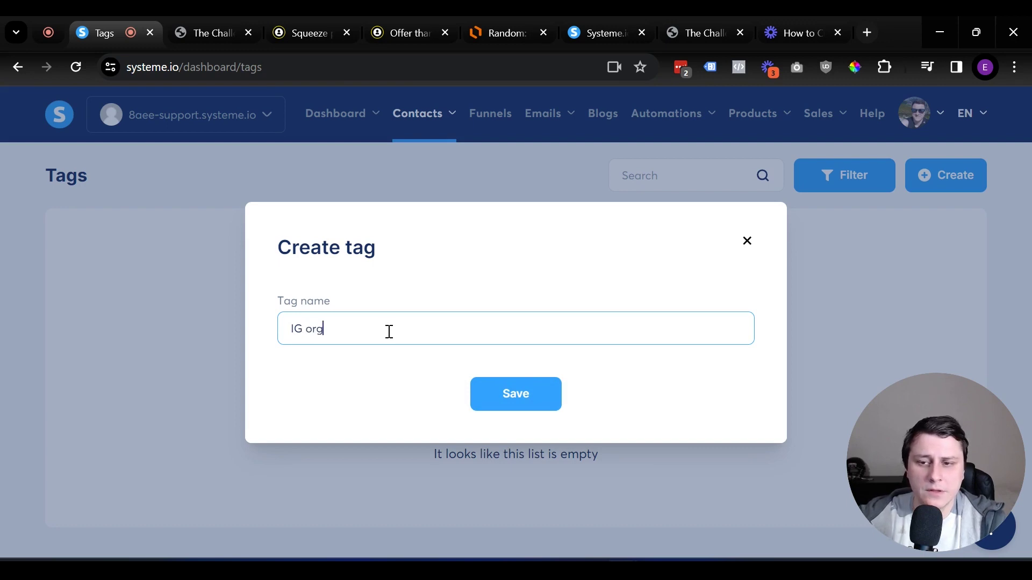
type("-")
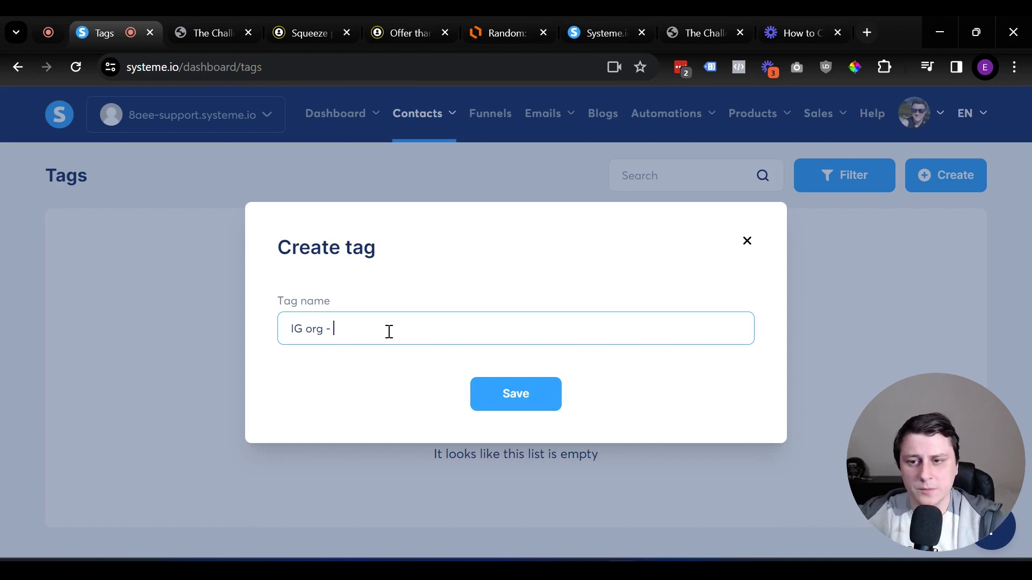
type(" L")
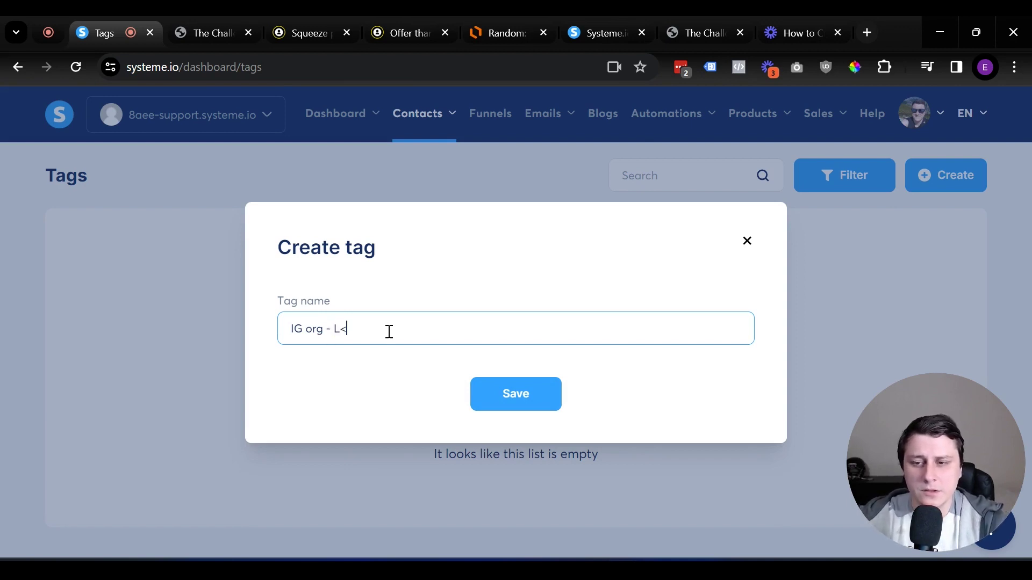
type("M")
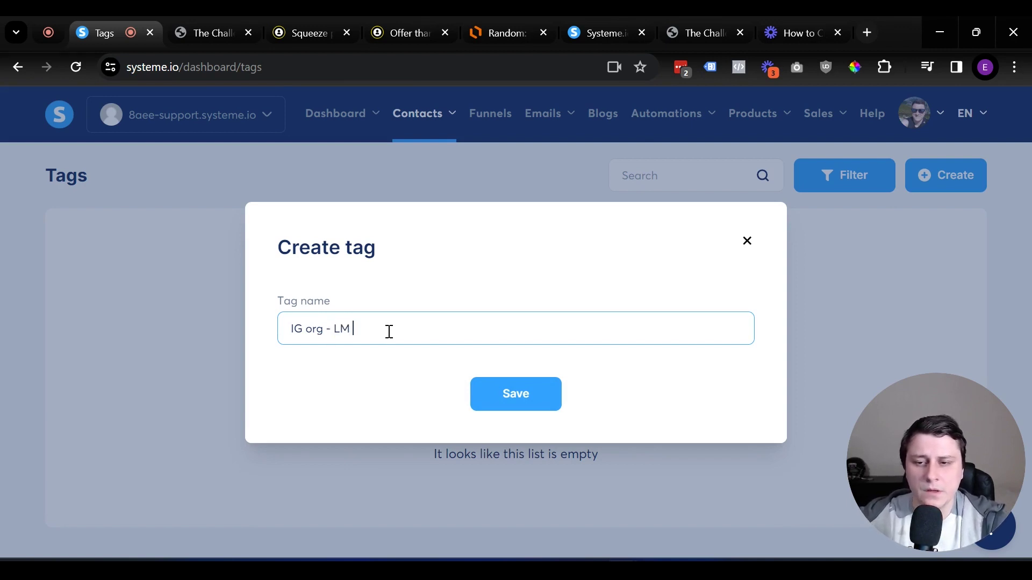
type(" 15 dau")
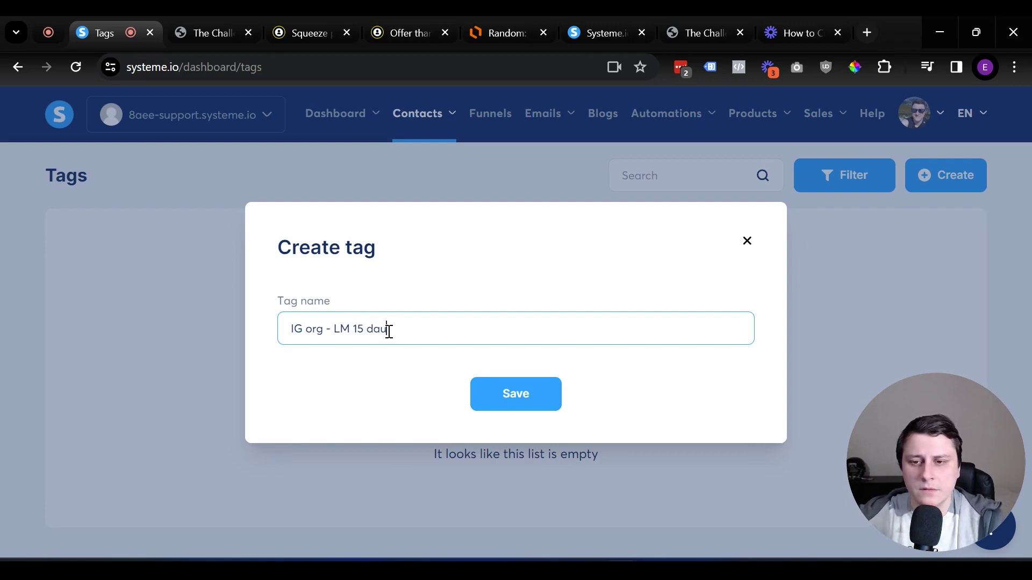
key("BackSpace")
type("y ch")
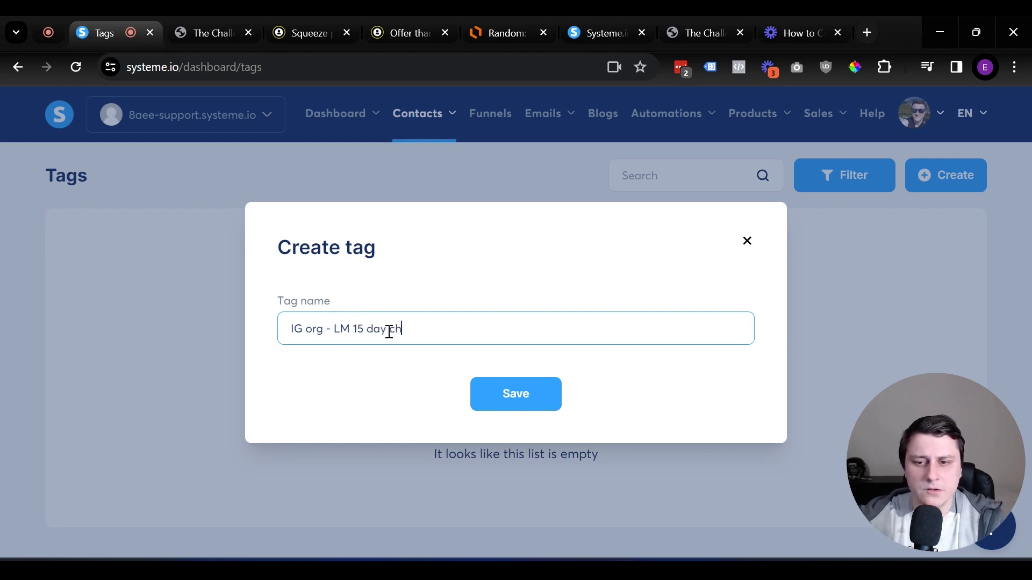
type("allenge")
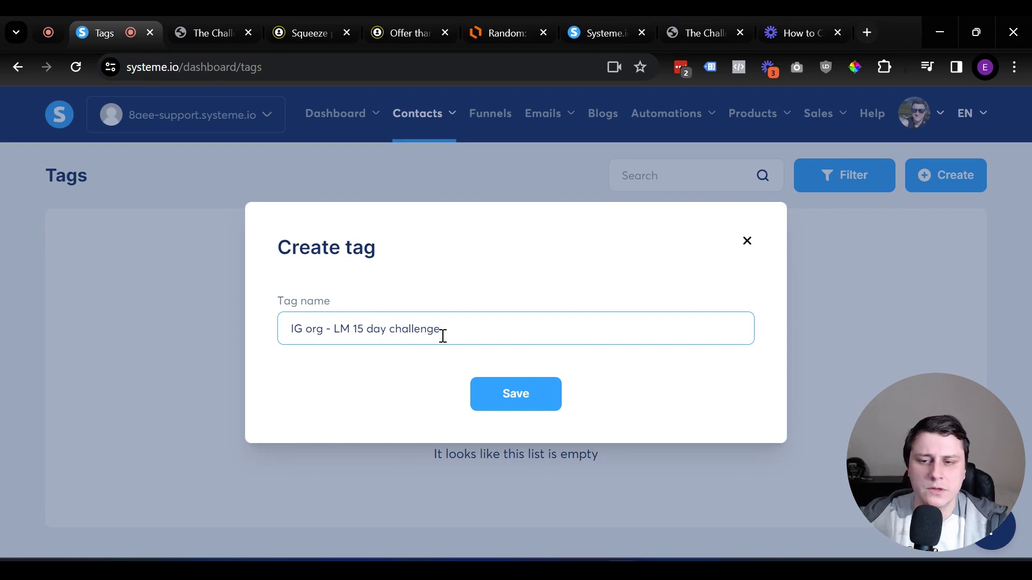
left_click(521, 403)
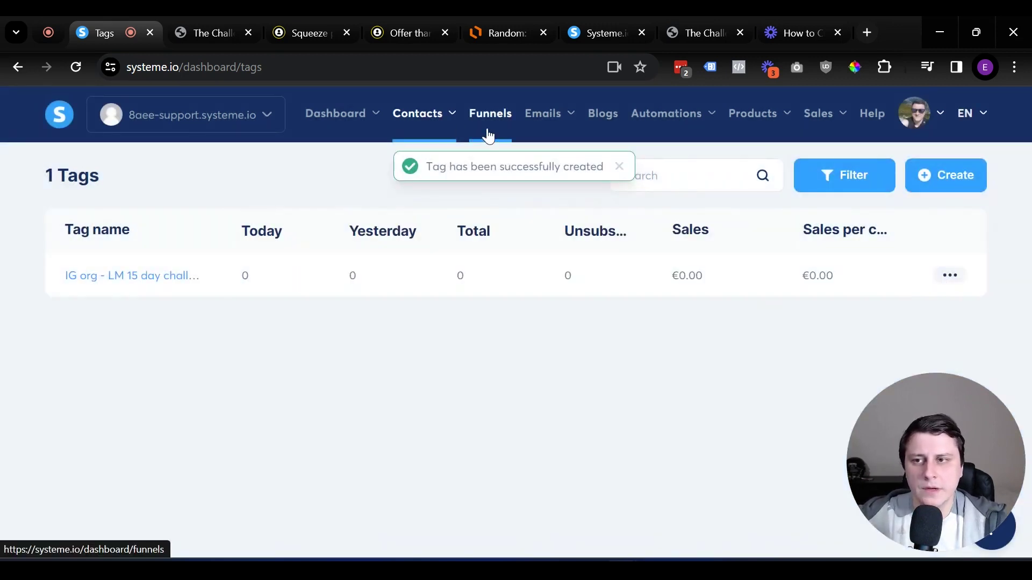
left_click(488, 136)
left_click(154, 275)
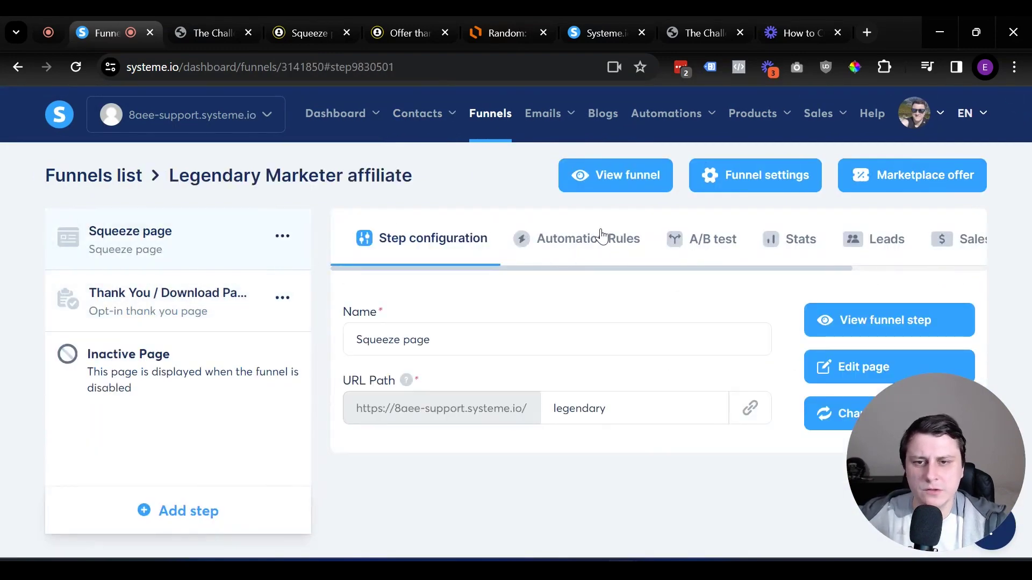
Add a squeeze page automation rule triggered by Funnel step form subscribed
left_click(578, 248)
scroll(573, 299, "down", 3)
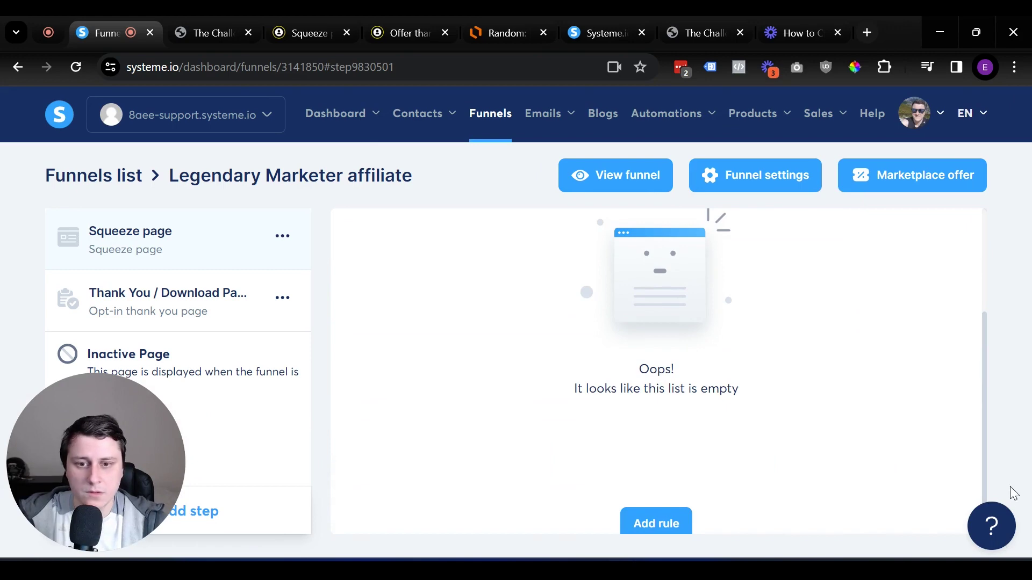
scroll(666, 430, "down", 1)
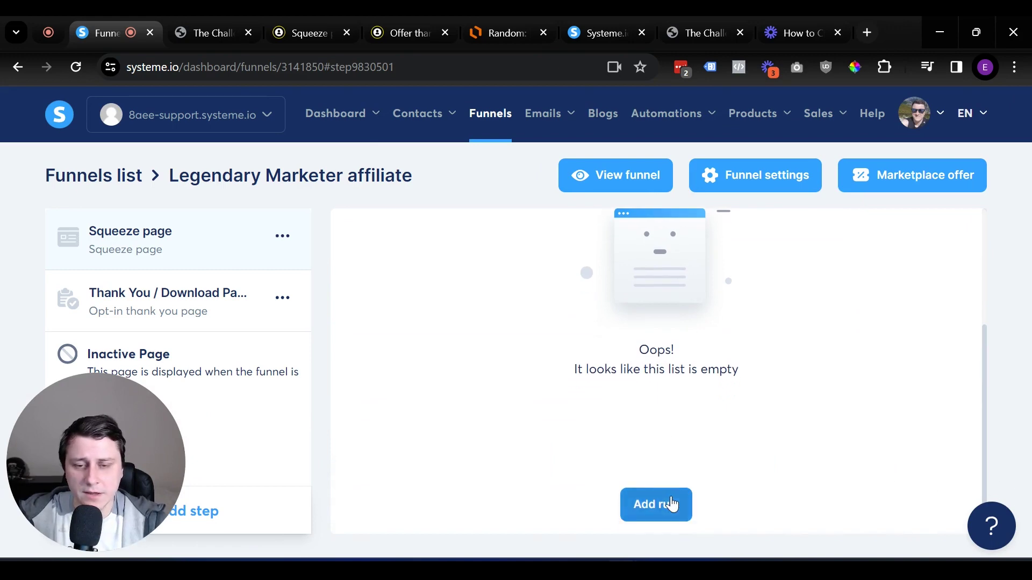
left_click(668, 503)
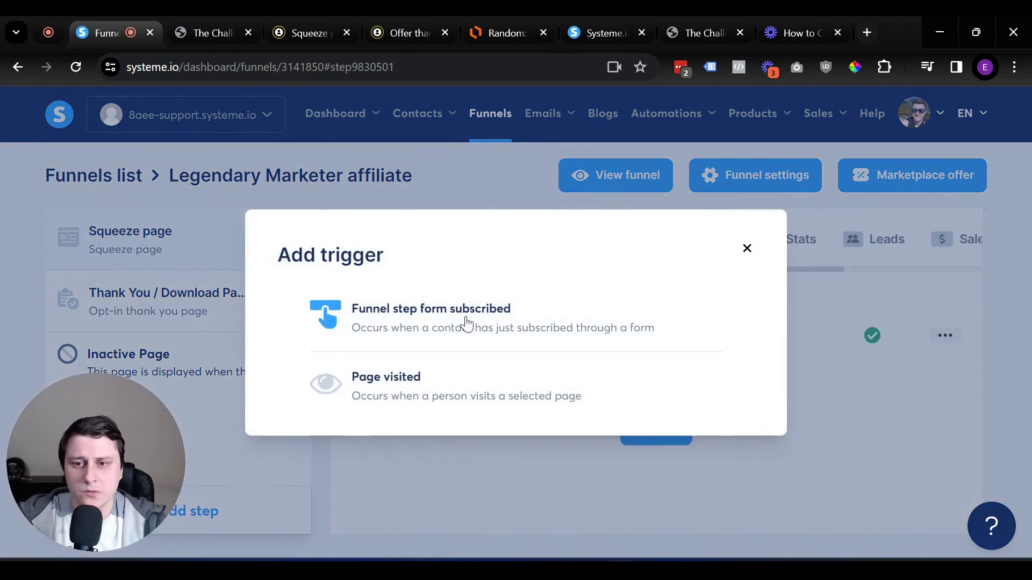
left_click(466, 324)
Give the rule an Add a tag action for 'IG org - LM 15 day challenge' and save it
left_click(949, 337)
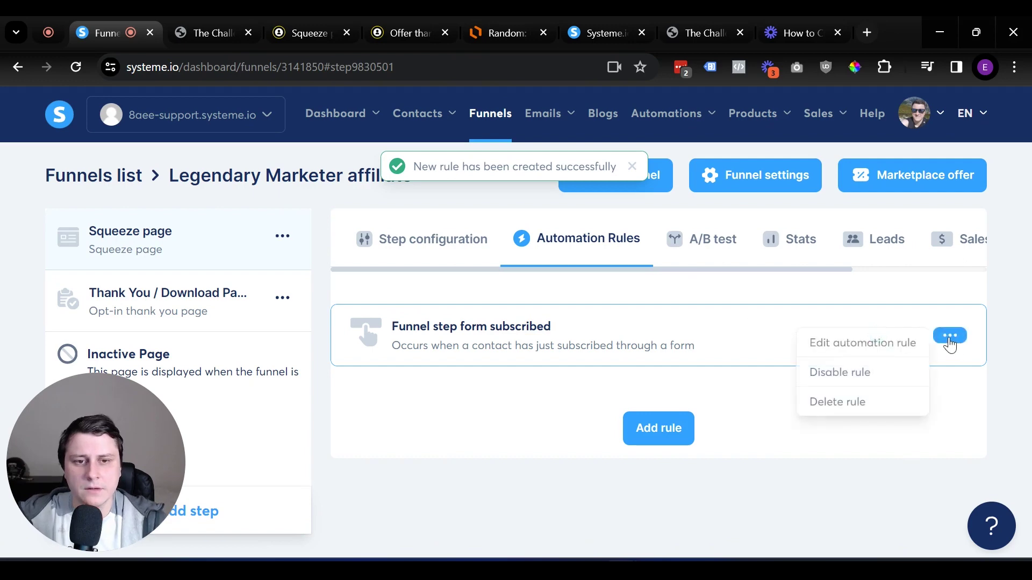
left_click(862, 349)
left_click(801, 345)
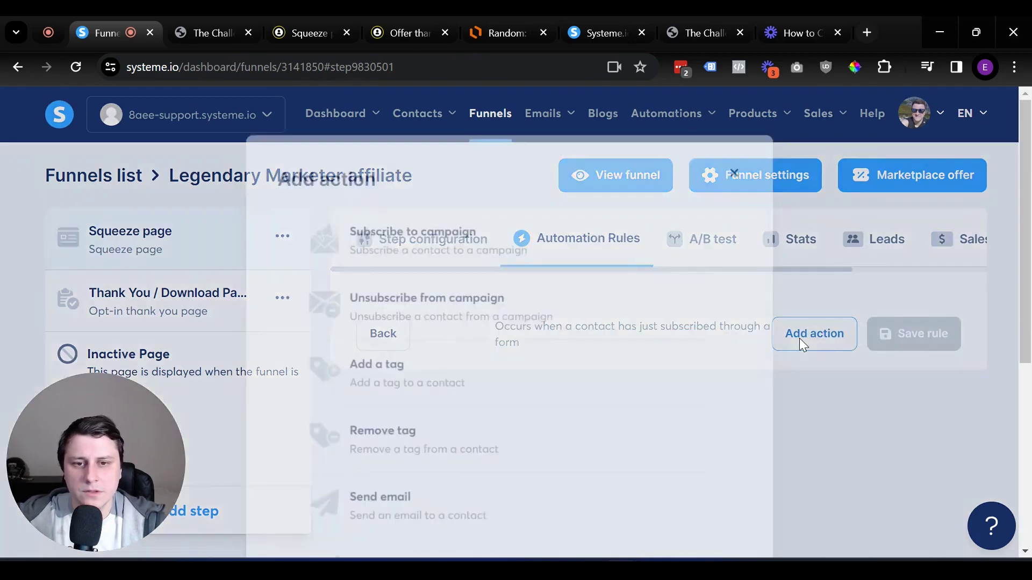
left_click(430, 383)
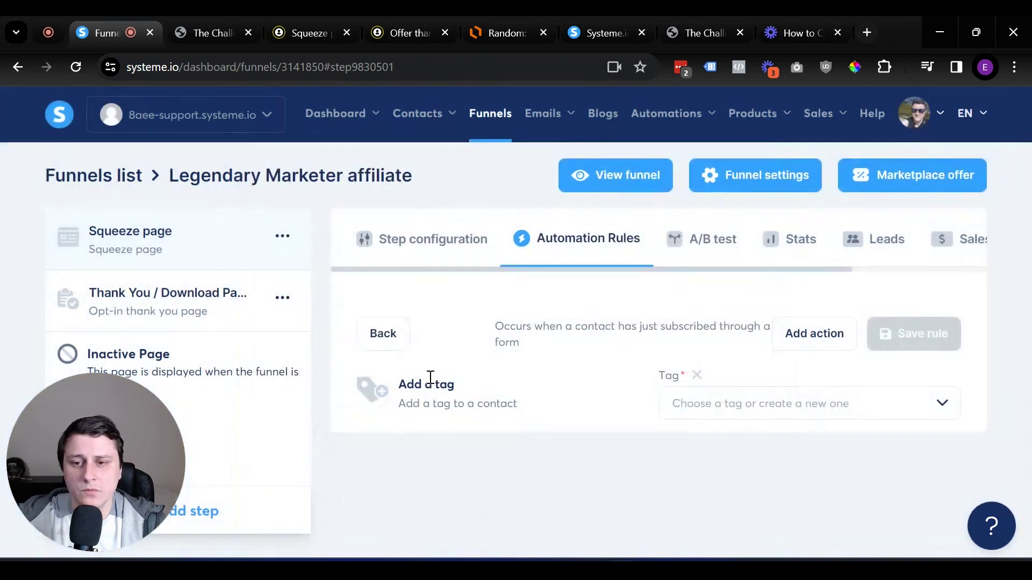
left_click(815, 412)
left_click(791, 440)
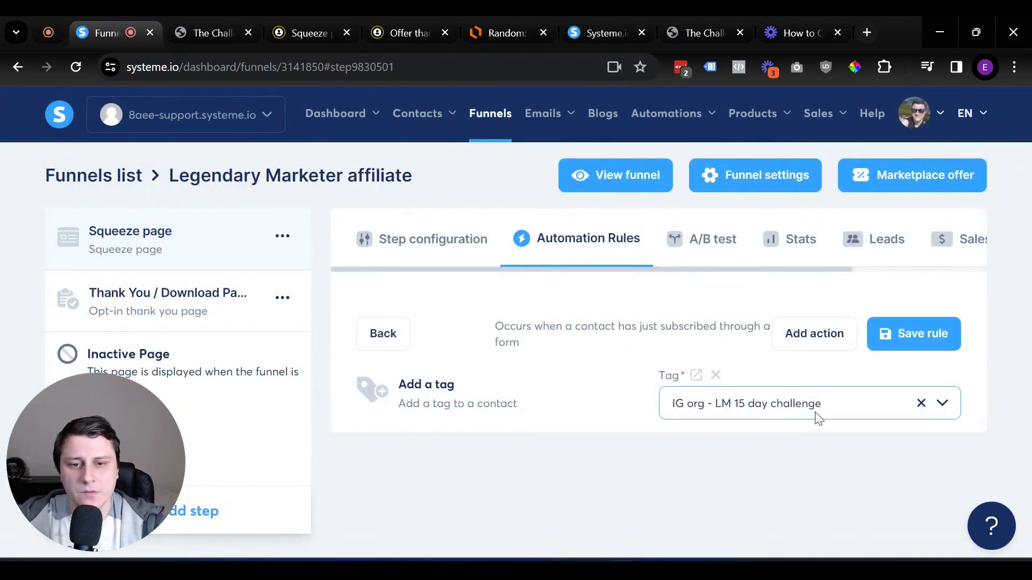
left_click(911, 336)
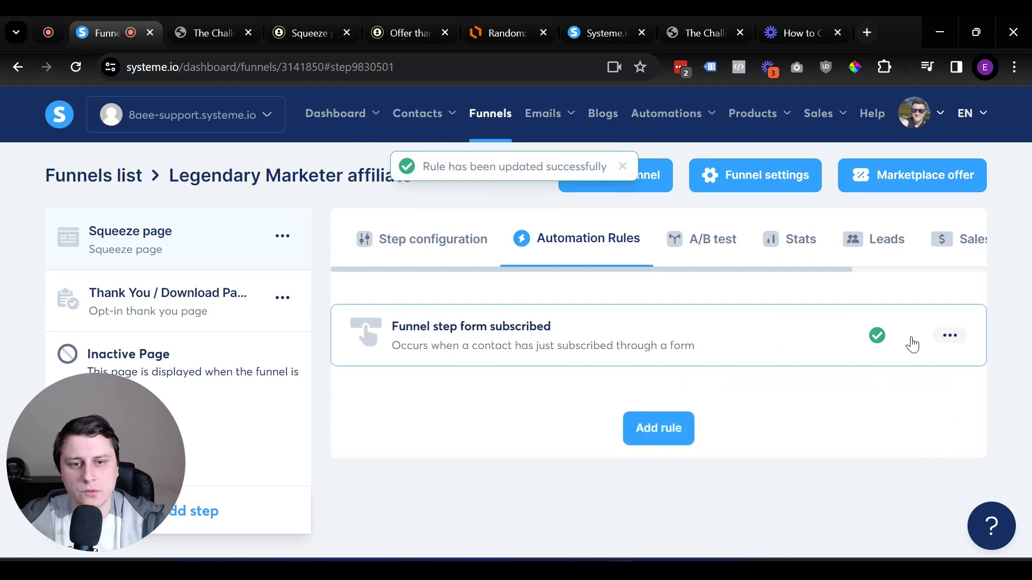
left_click(202, 243)
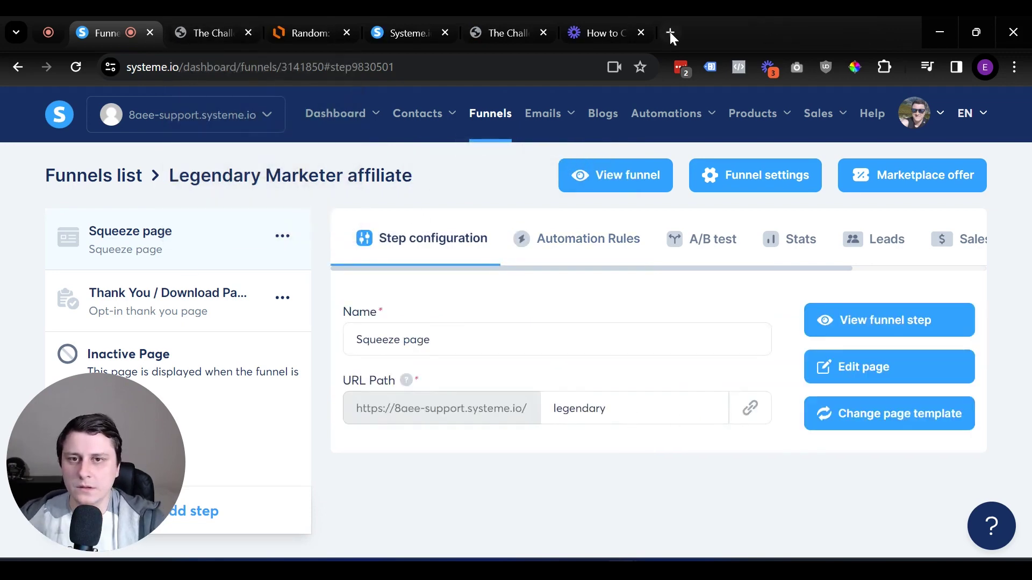
Load the live squeeze page in a new tab and submit a test first name and e-mail
left_click(670, 34)
type("https://8aee-support.systeme.io/legendary")
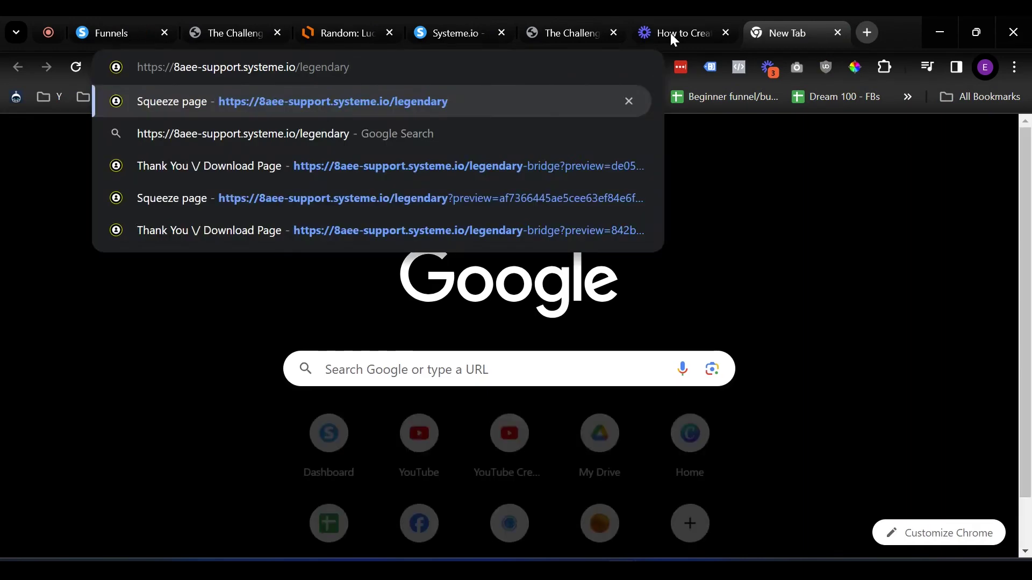
key("Return")
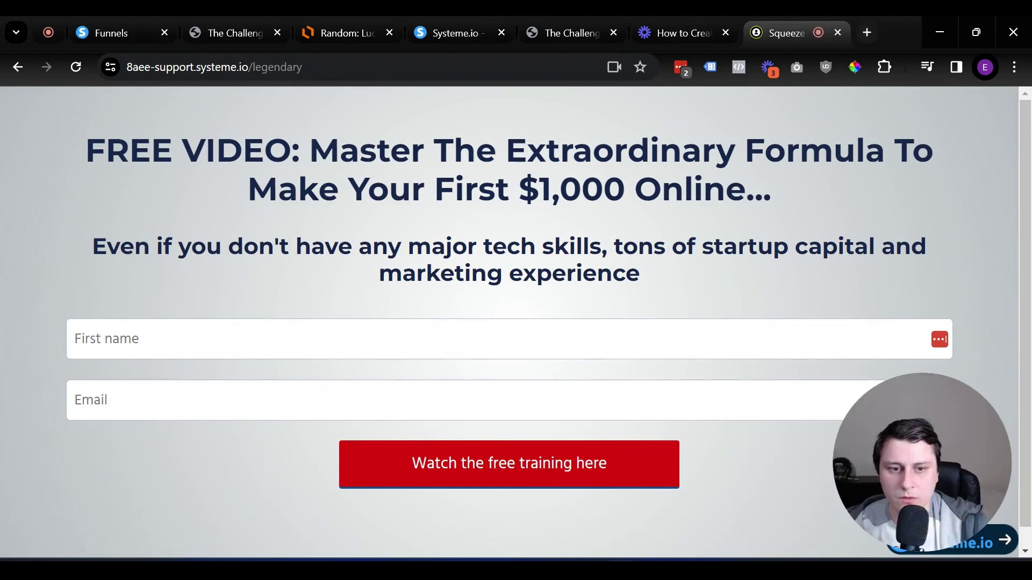
left_click(256, 326)
type("Edgars")
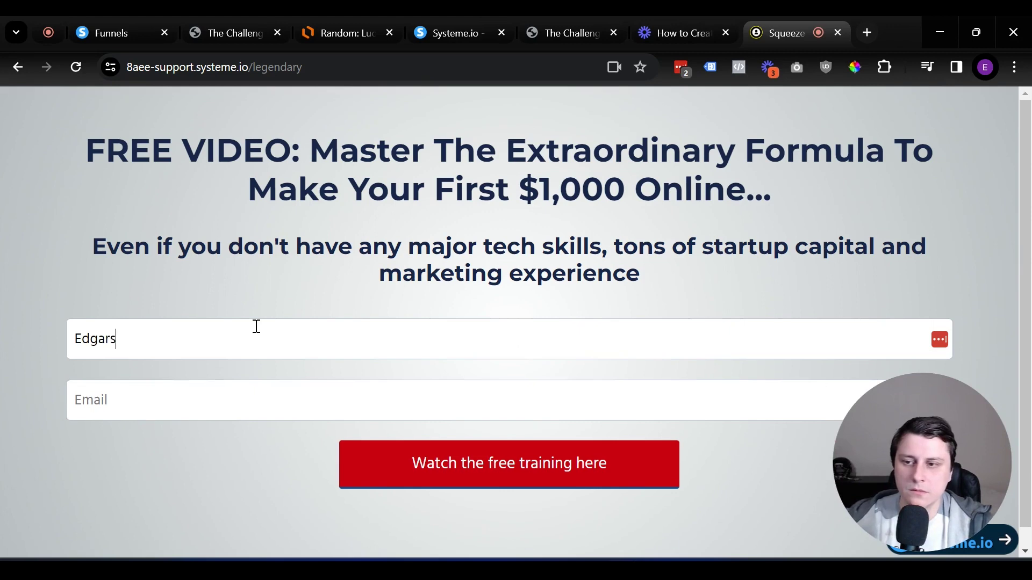
key("Tab")
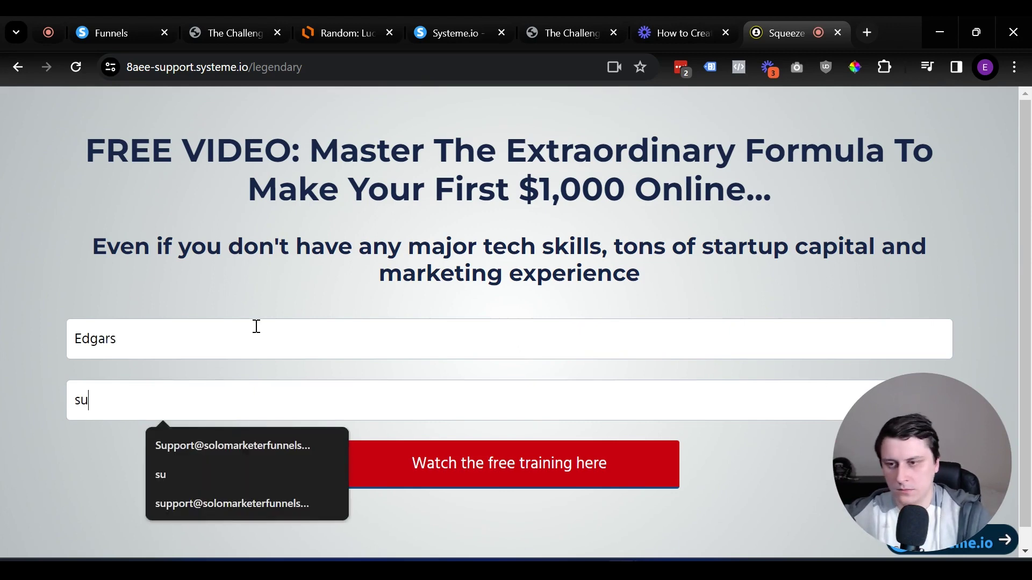
left_click(284, 444)
left_click(424, 461)
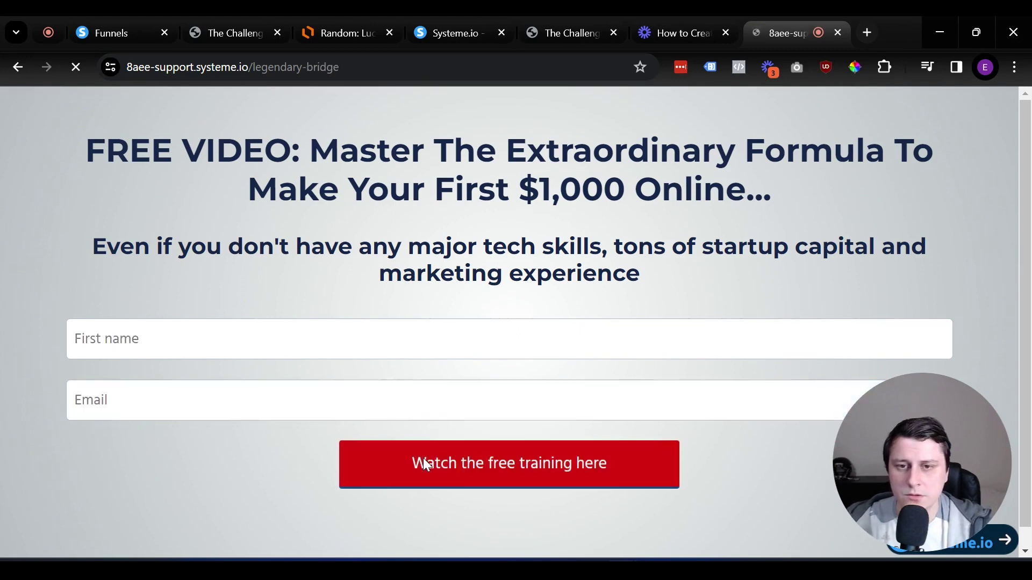
Continue through to the training video page, then return to the funnel dashboard
scroll(569, 451, "down", 3)
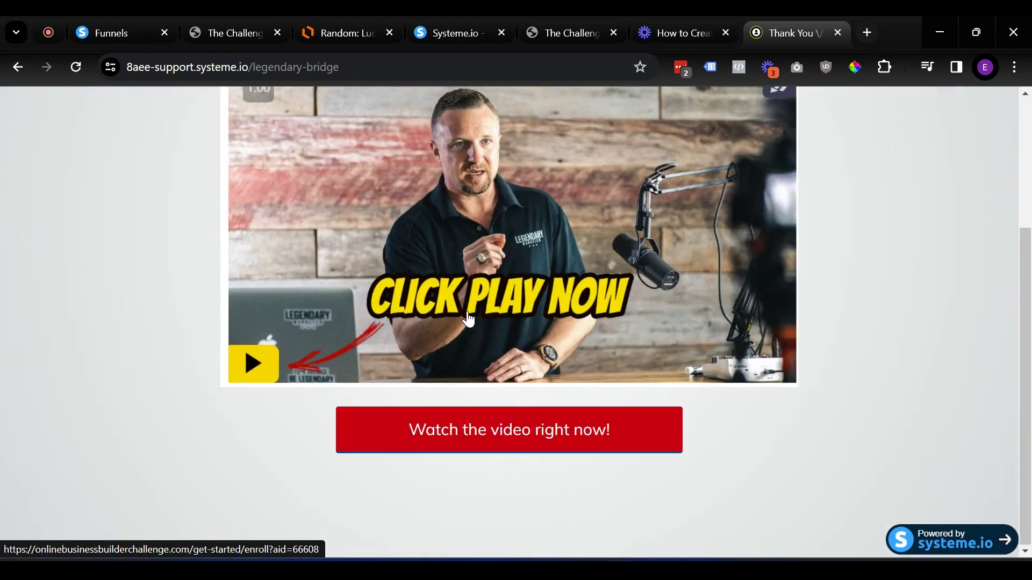
left_click(565, 444)
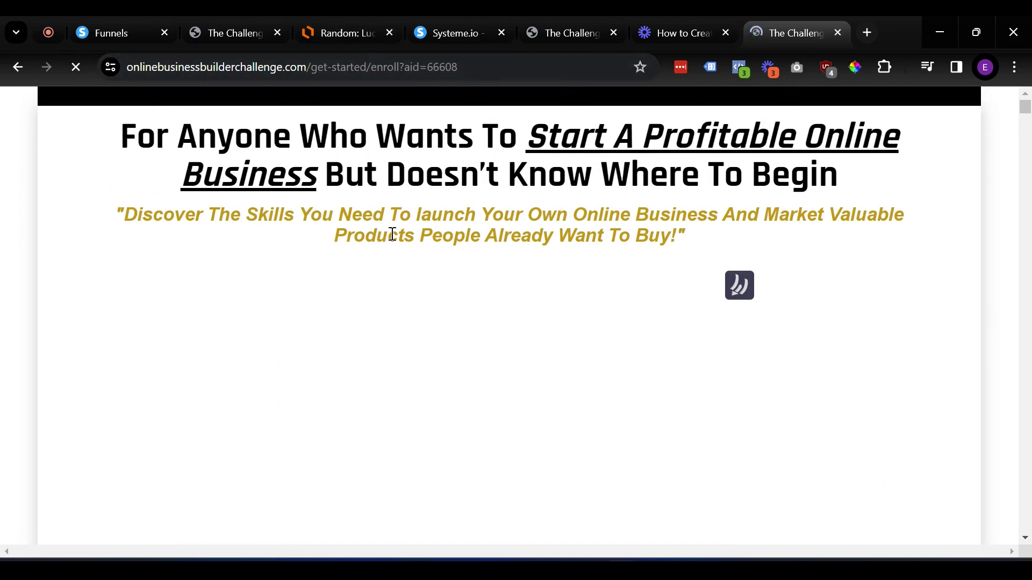
left_click(117, 19)
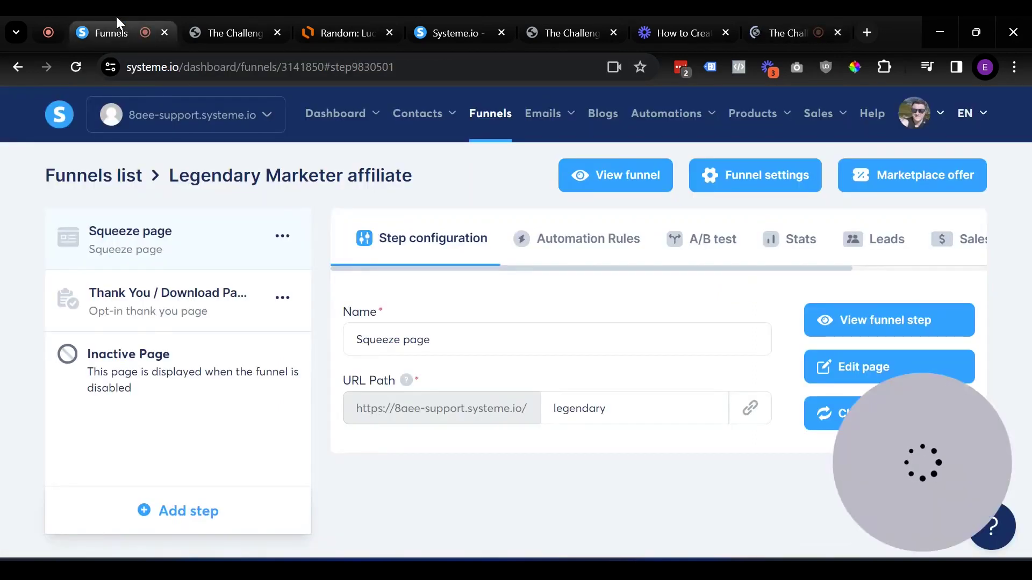
Open the contacts list and the test contact's record
mouse_move(433, 122)
left_click(438, 164)
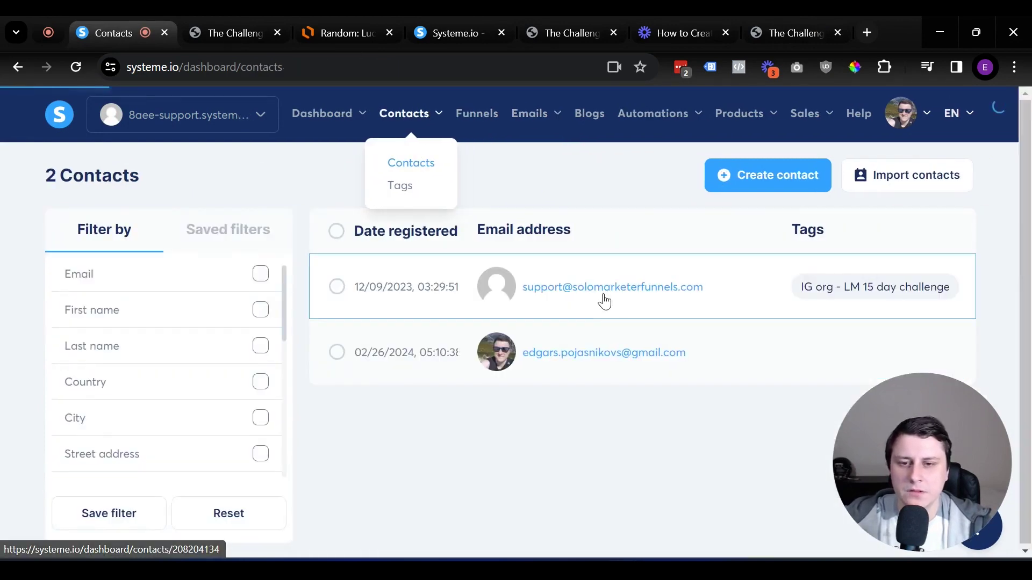
mouse_move(600, 299)
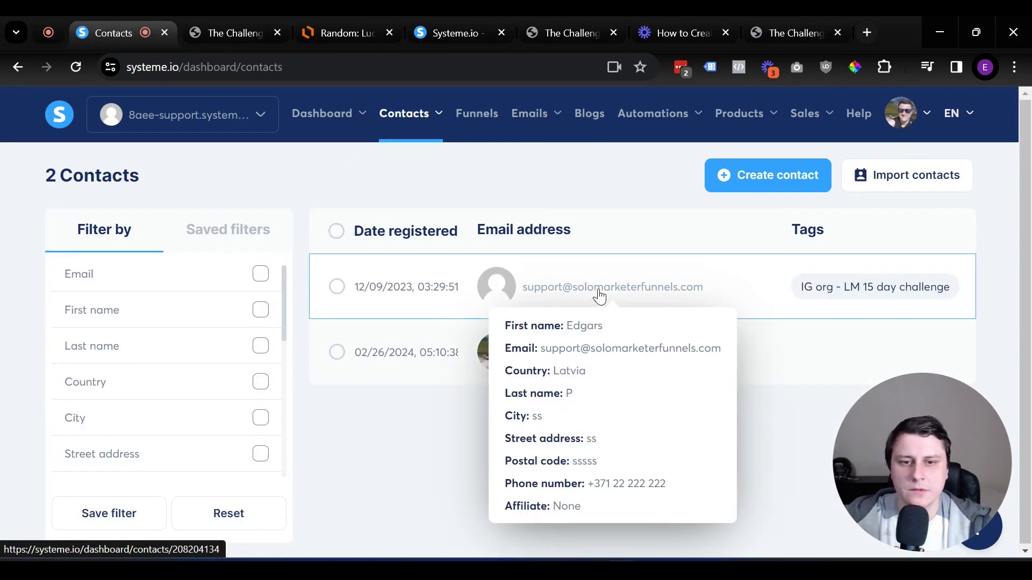
left_click(661, 293)
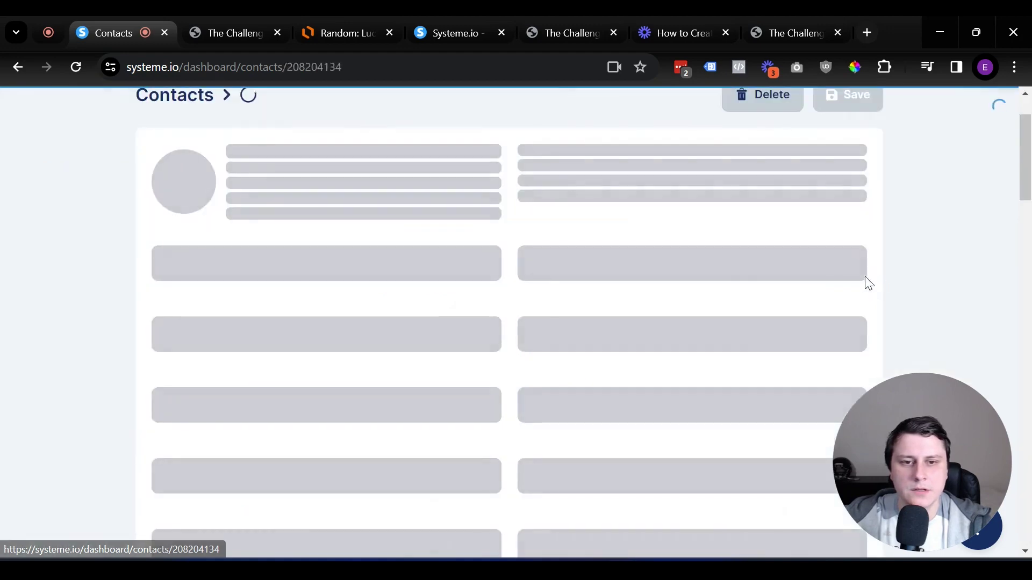
Check that the contact's Select tags shows 'IG org - LM 15 day challenge'
scroll(666, 277, "down", 12)
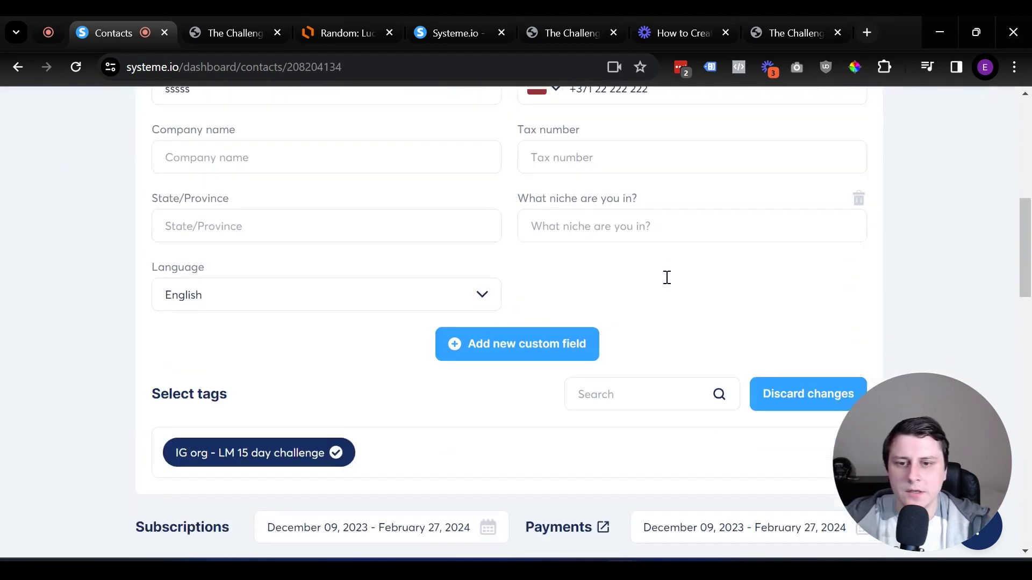
scroll(665, 279, "up", 6)
scroll(662, 280, "down", 4)
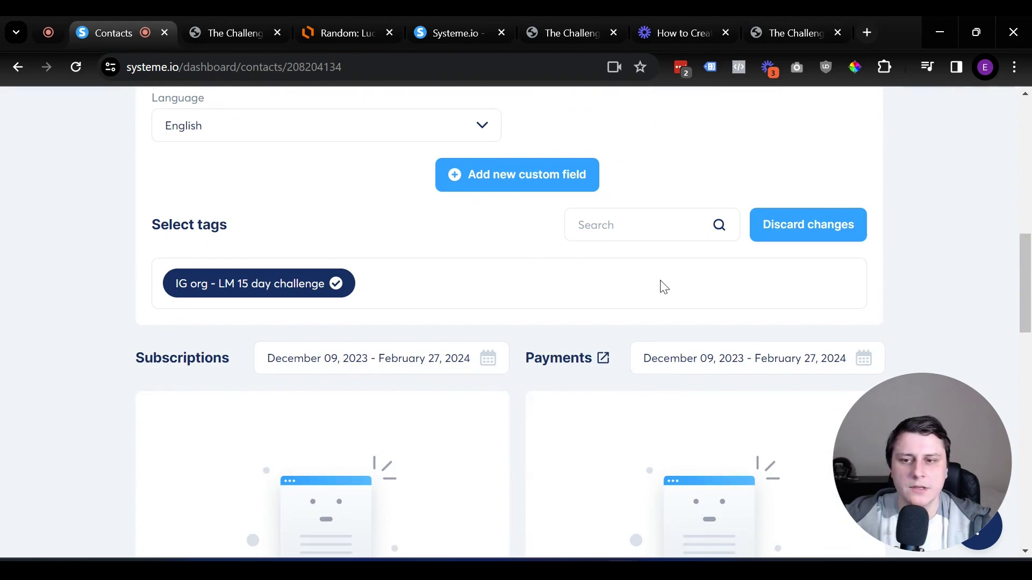
scroll(663, 287, "up", 7)
scroll(677, 289, "down", 10)
scroll(645, 292, "up", 1)
scroll(645, 292, "up", 1)
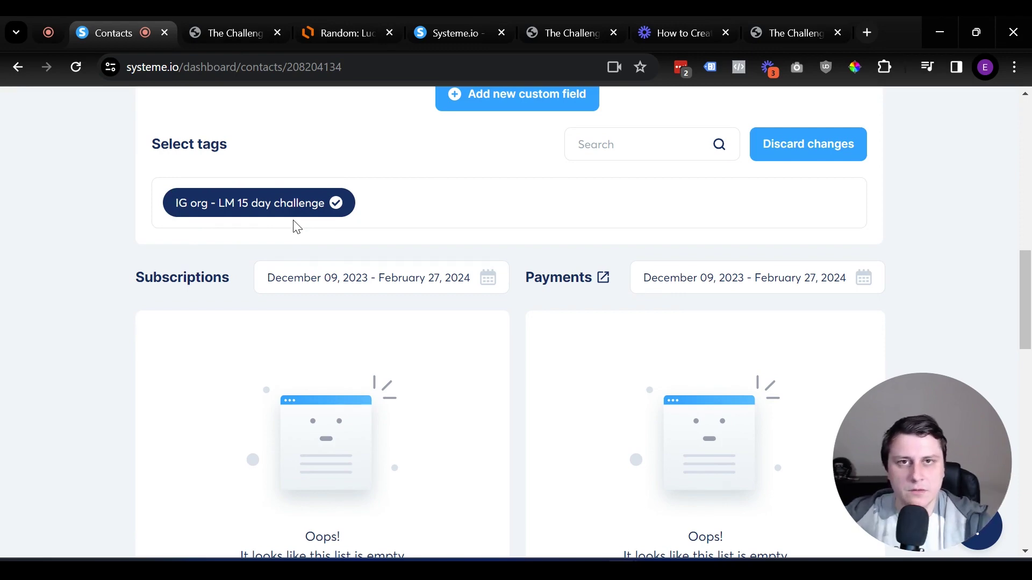
scroll(399, 415, "up", 5)
scroll(908, 246, "down", 2)
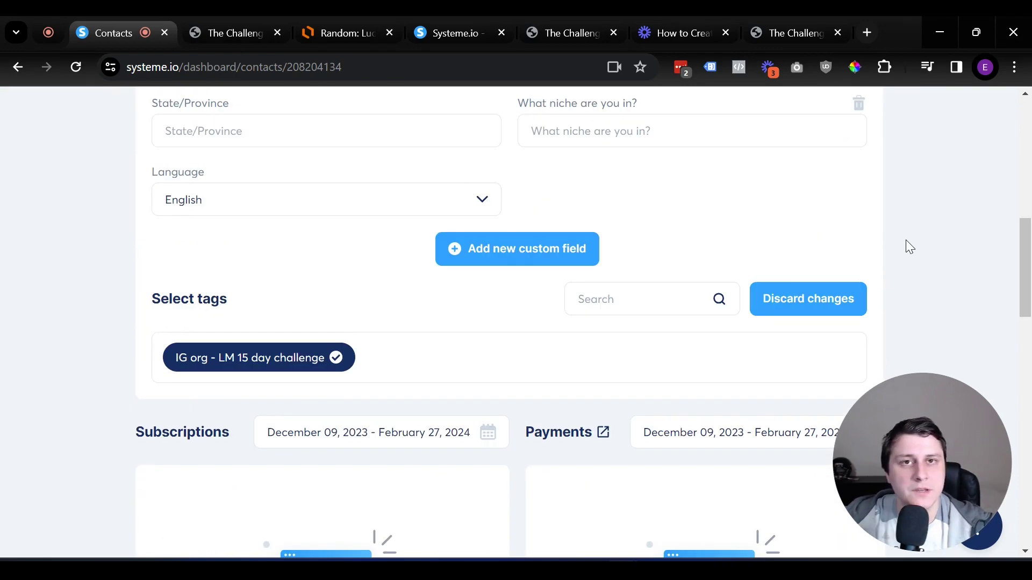